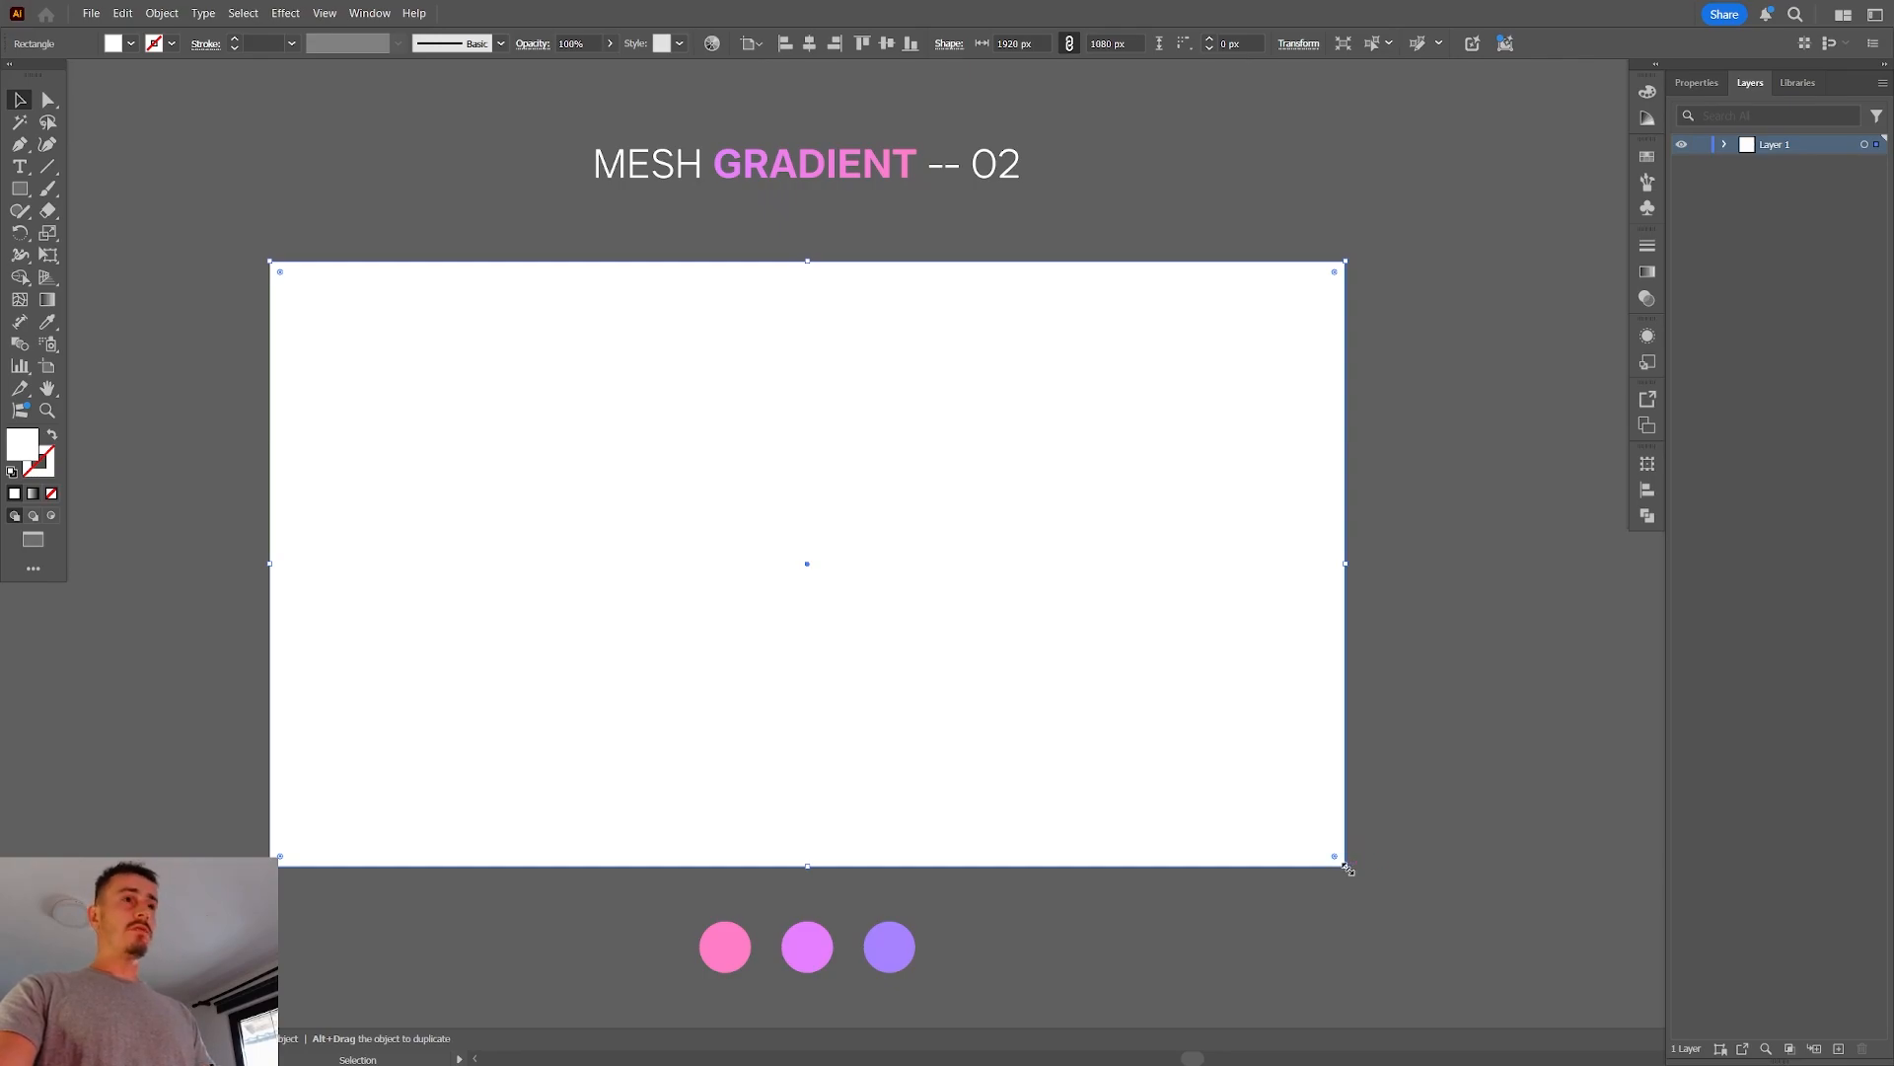
Enlarge the white rectangle very slightly from its lower-right corner, to about 1920.28 by 1080.16 px
{"action": "mouse_move", "coordinate": [1348, 869]}
{"action": "left_mouse_down"}
{"action": "mouse_move", "coordinate": [596, 512]}
{"action": "mouse_move", "coordinate": [1256, 774]}
{"action": "mouse_move", "coordinate": [1382, 876]}
{"action": "mouse_move", "coordinate": [1346, 867]}
{"action": "left_mouse_up"}
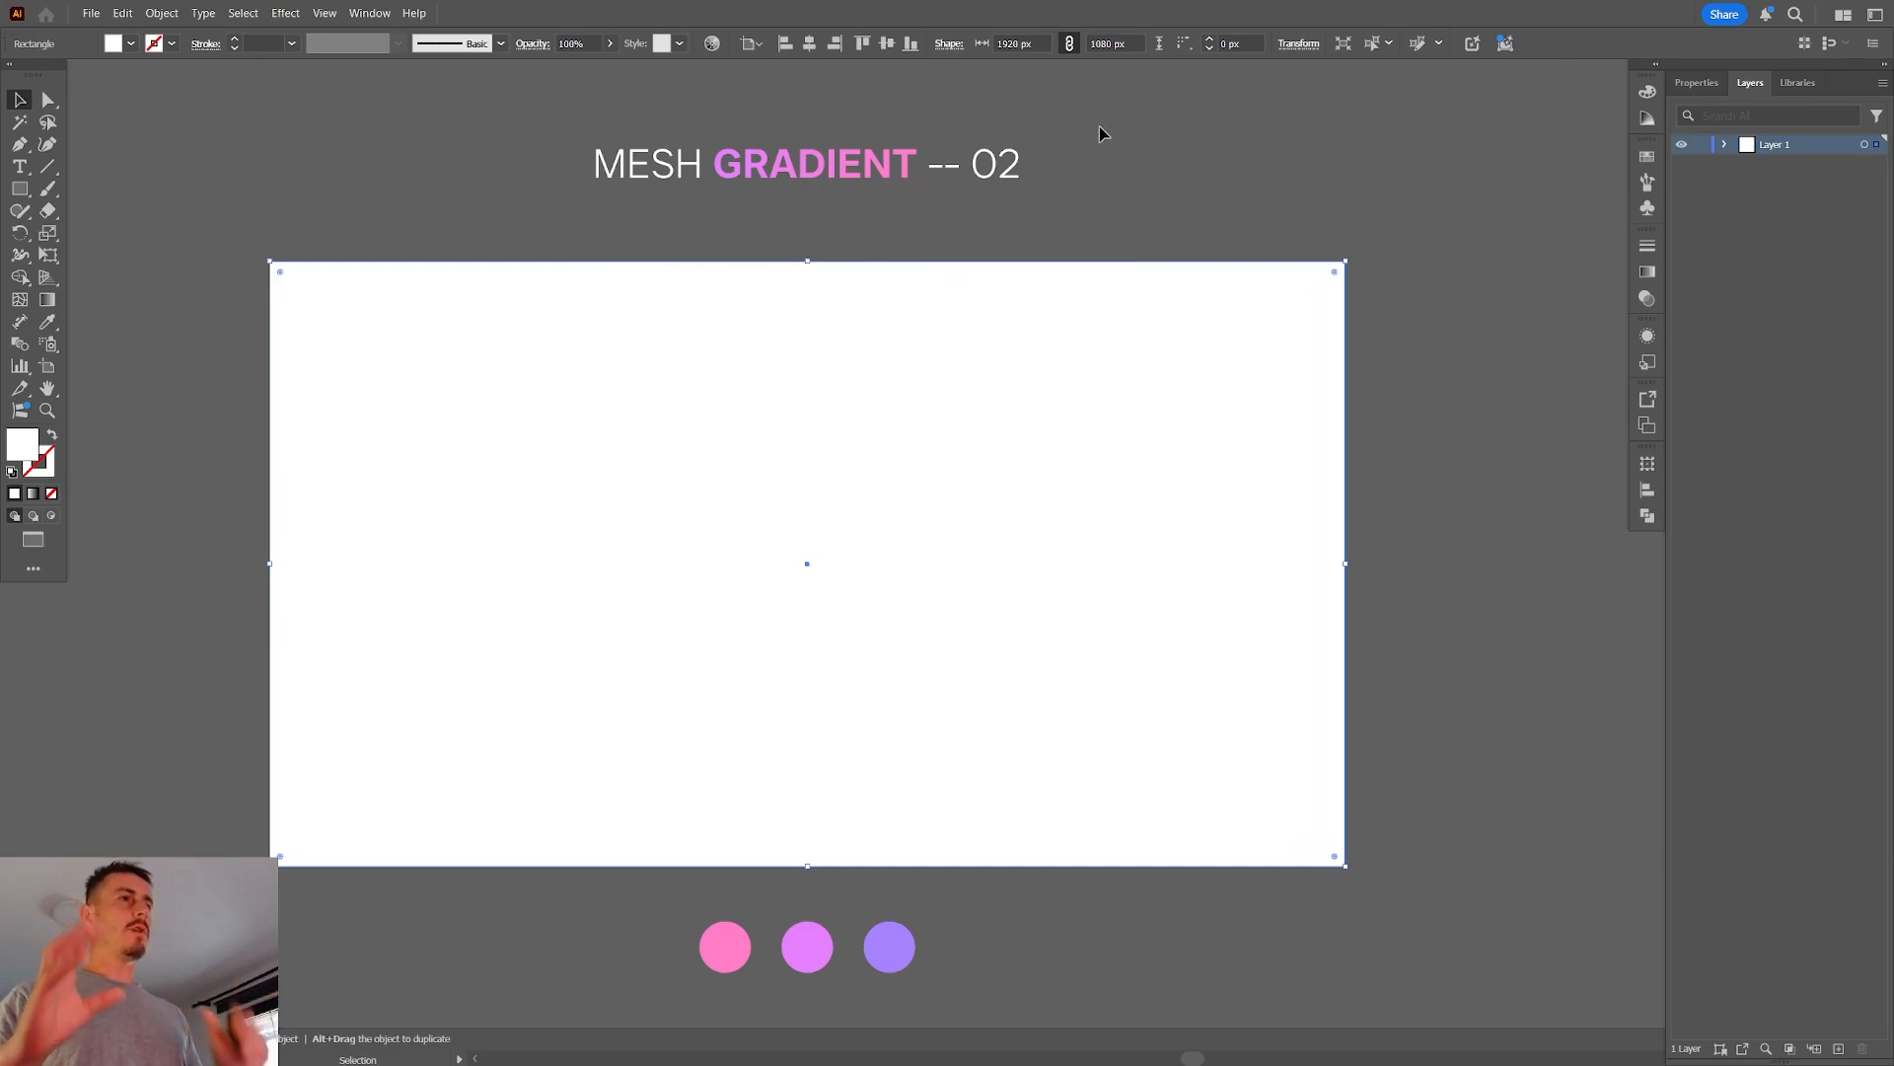
{"action": "left_click", "coordinate": [338, 247]}
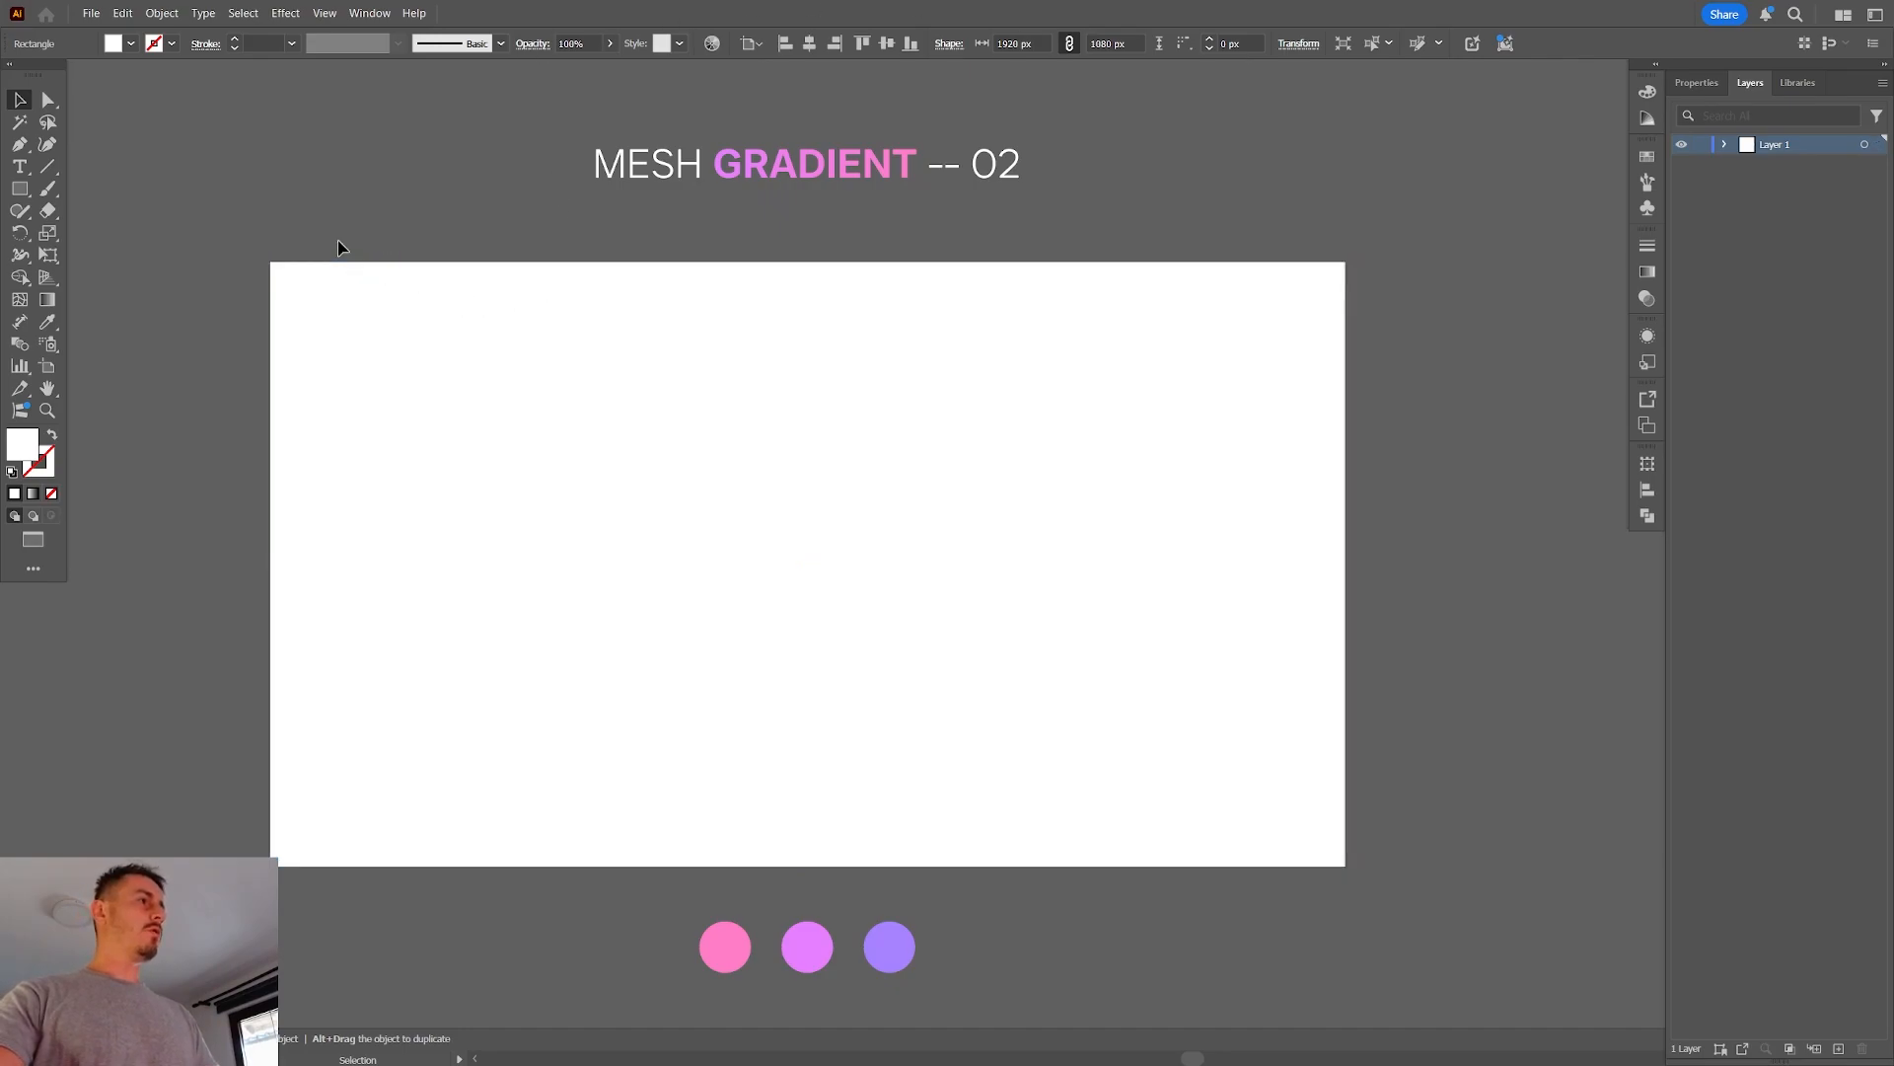
{"action": "left_click", "coordinate": [343, 346]}
{"action": "left_click_drag", "start_coordinate": [206, 262], "coordinate": [1465, 895]}
{"action": "left_click", "coordinate": [1408, 242]}
{"action": "left_click", "coordinate": [379, 314]}
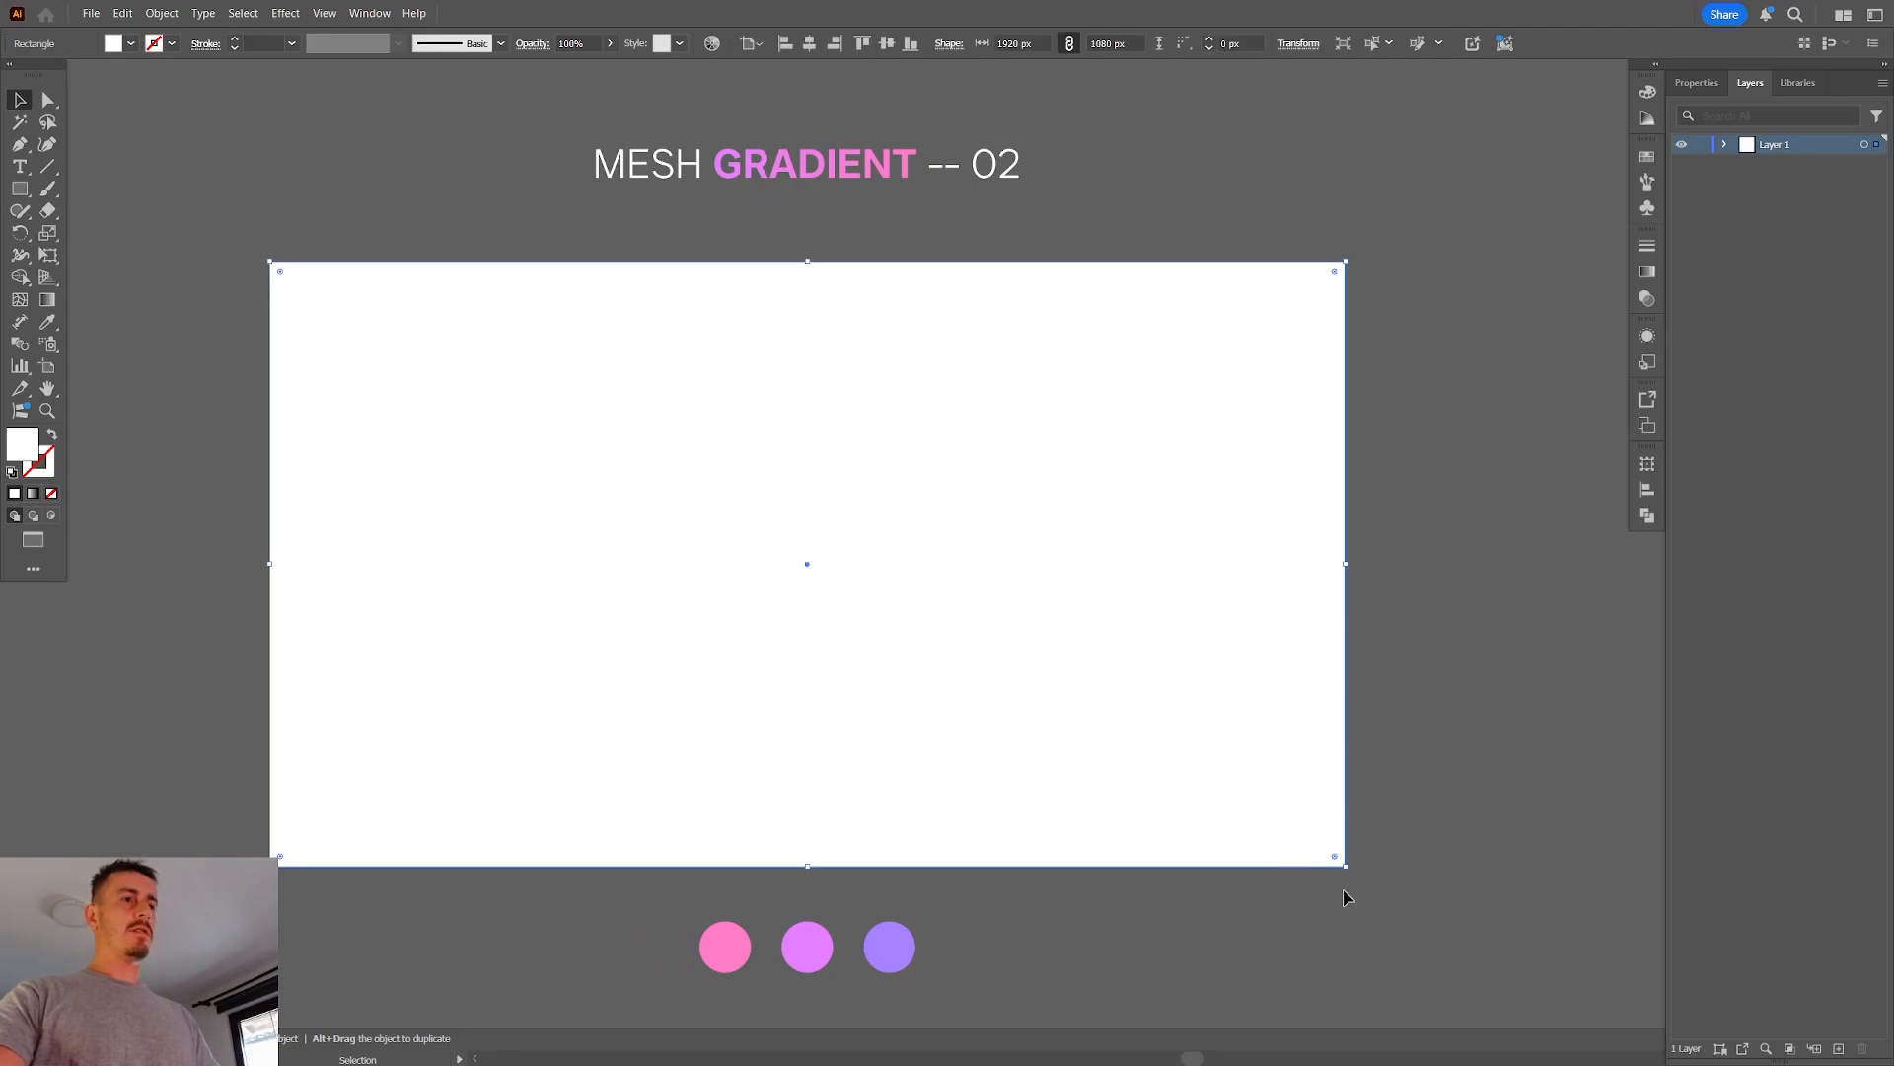
{"action": "mouse_move", "coordinate": [1347, 868]}
{"action": "left_mouse_down"}
{"action": "mouse_move", "coordinate": [1306, 838]}
{"action": "mouse_move", "coordinate": [1348, 867]}
{"action": "left_mouse_up"}
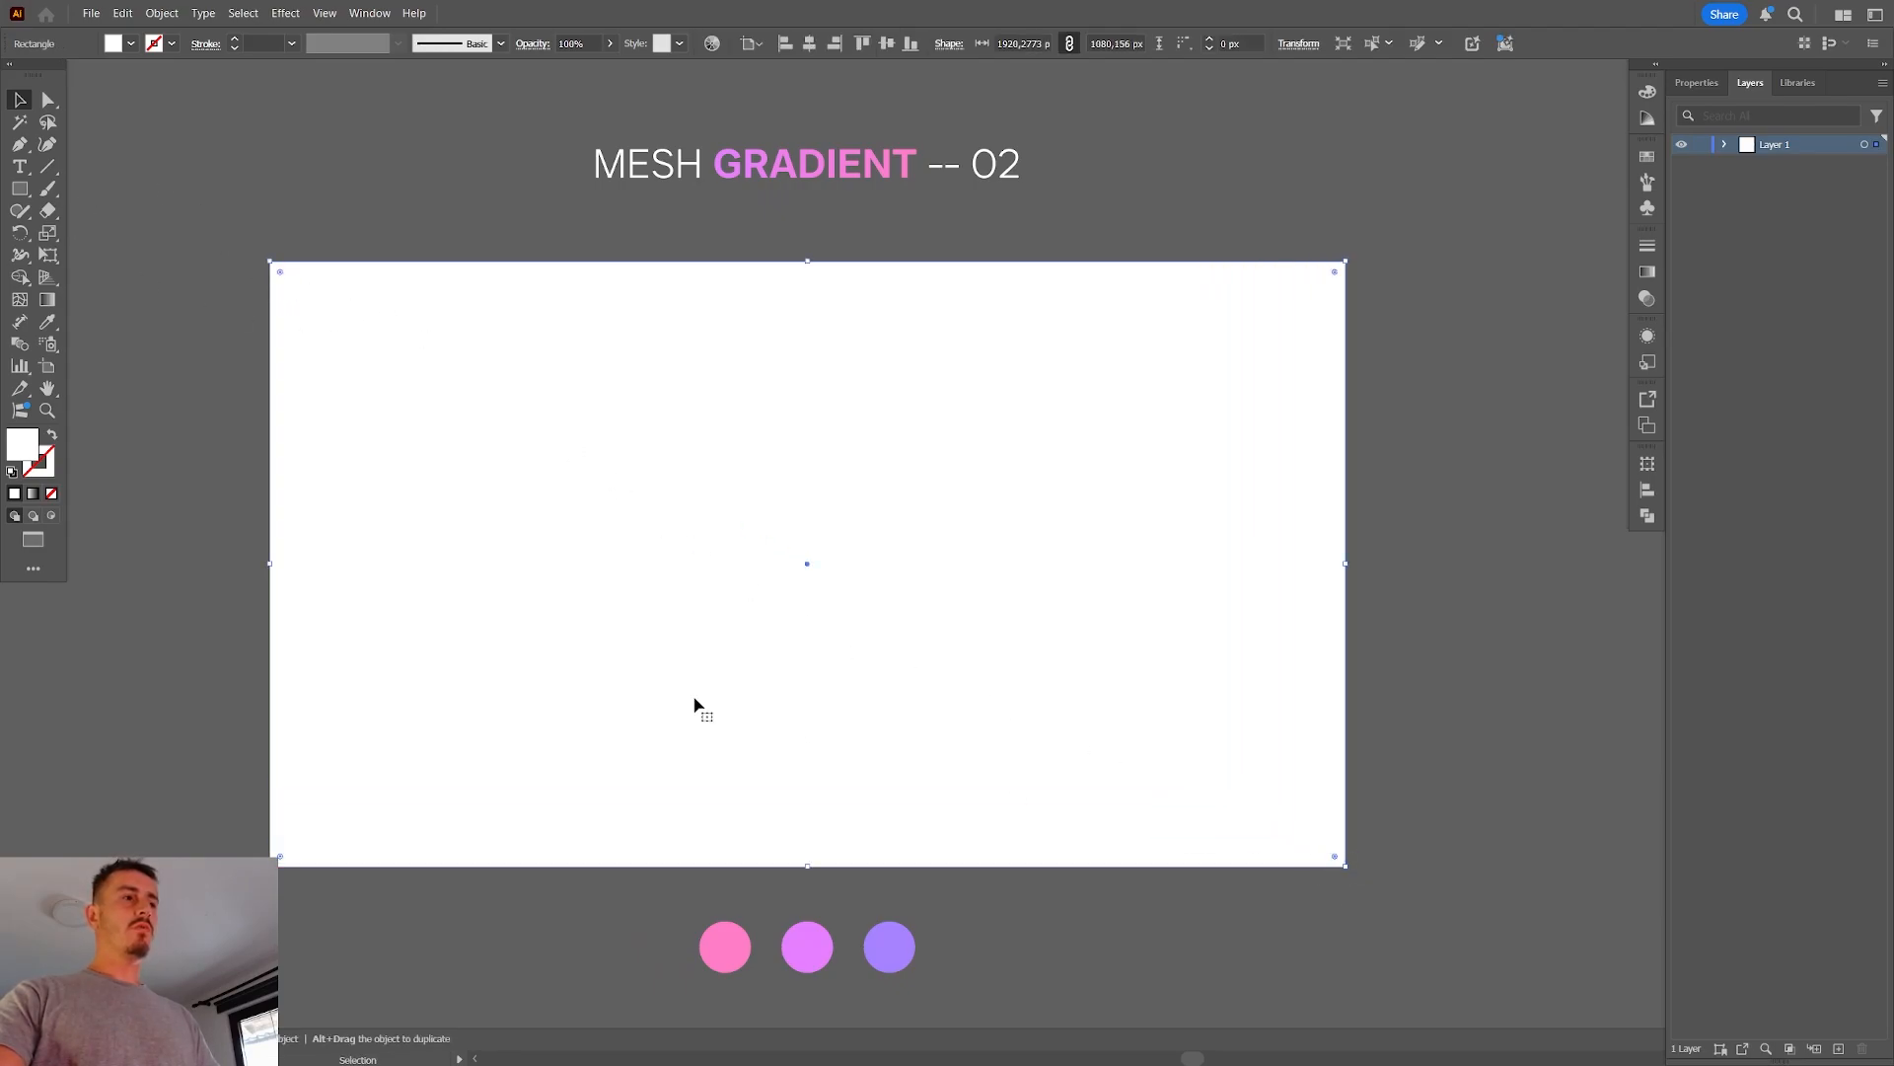
{"action": "left_click", "coordinate": [1397, 278]}
Fill the white rectangle with the purple sampled by Eyedropper from the third swatch circle below it
{"action": "left_click", "coordinate": [681, 427]}
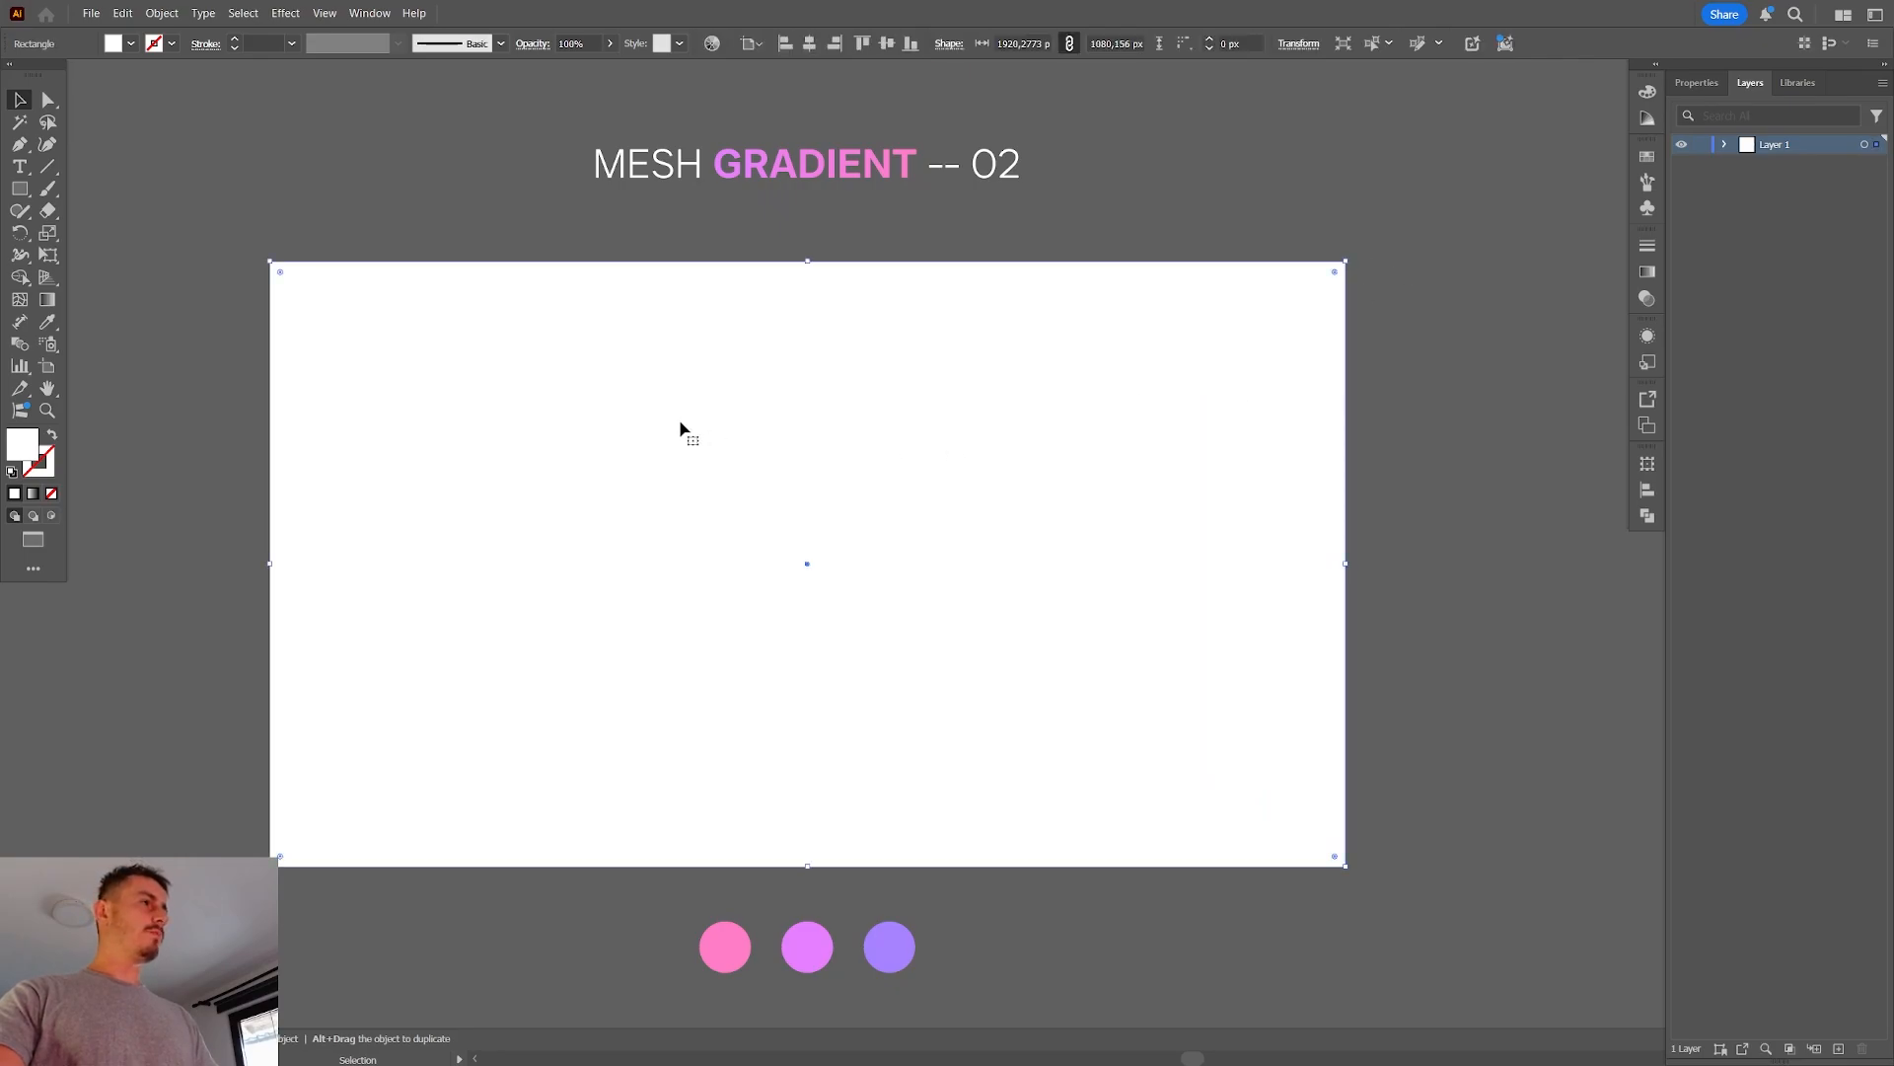
{"action": "left_click", "coordinate": [46, 321]}
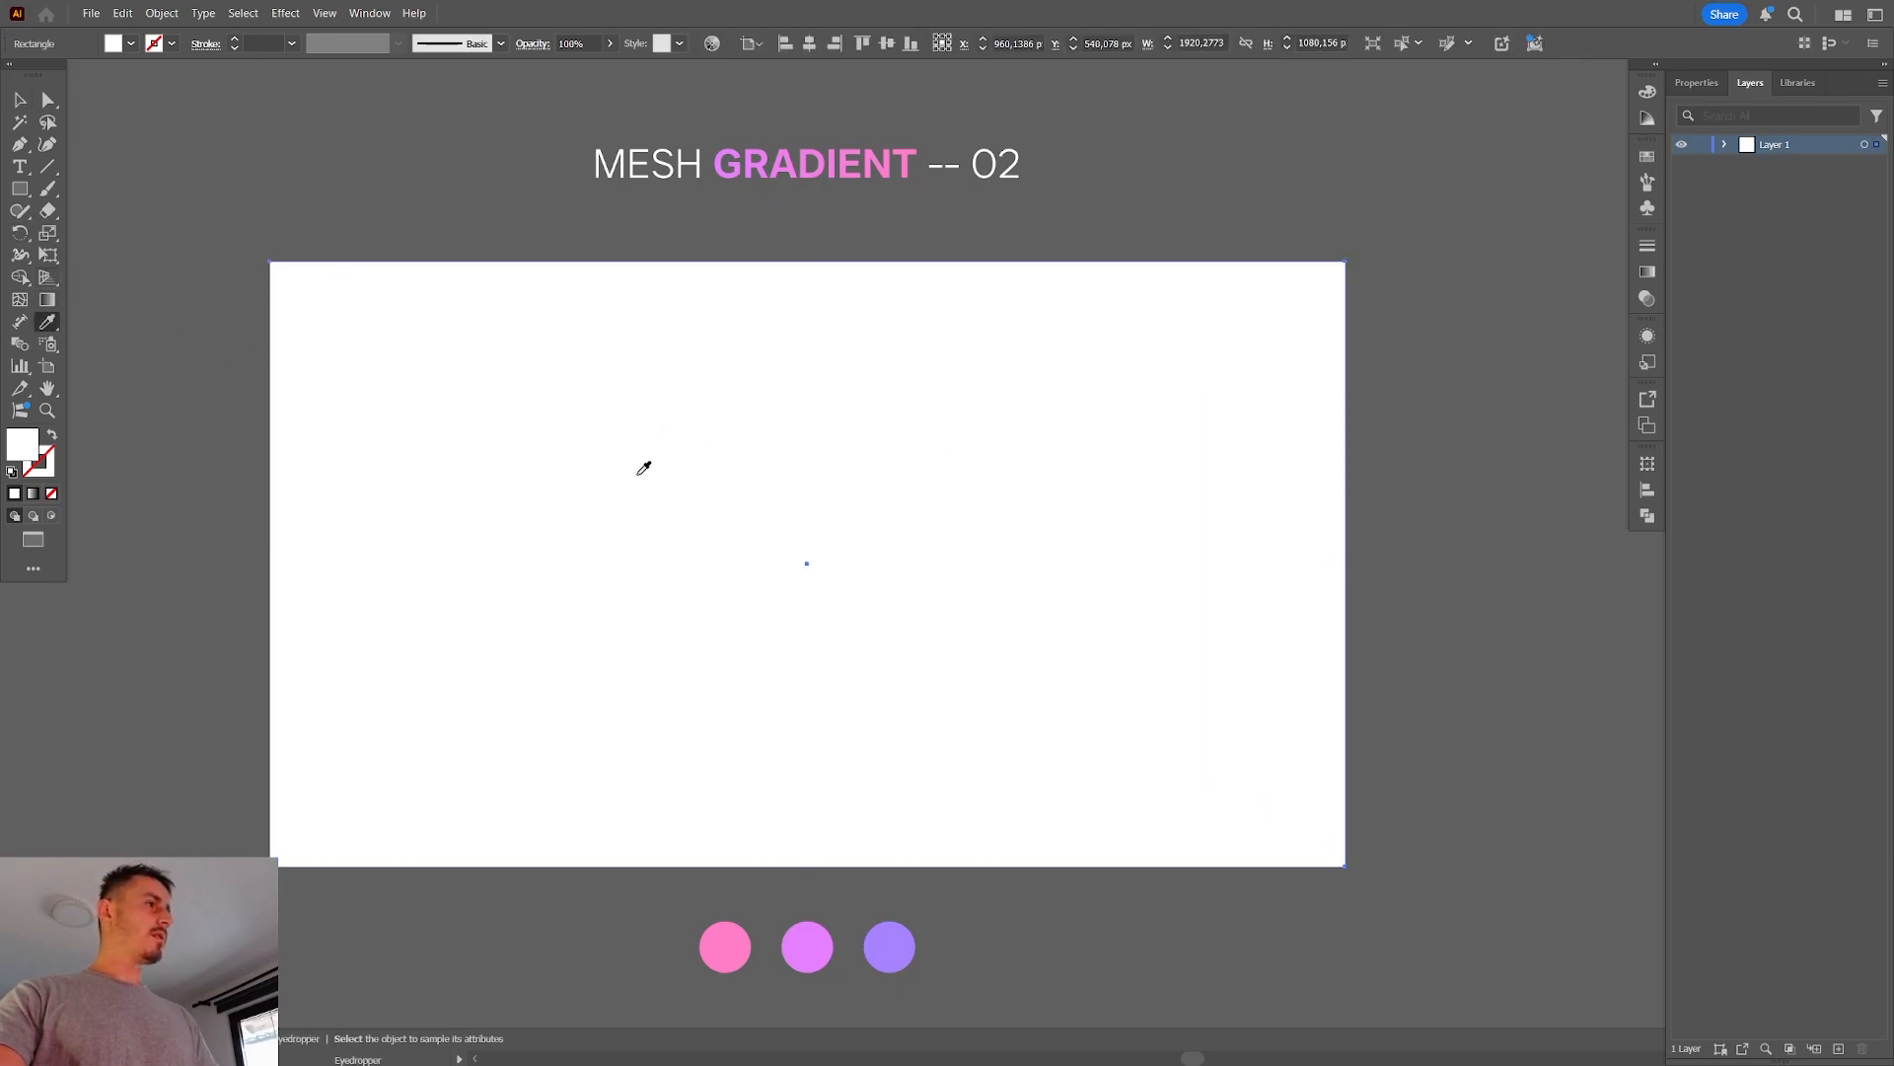
{"action": "left_click", "coordinate": [889, 945]}
{"action": "key", "text": "v"}
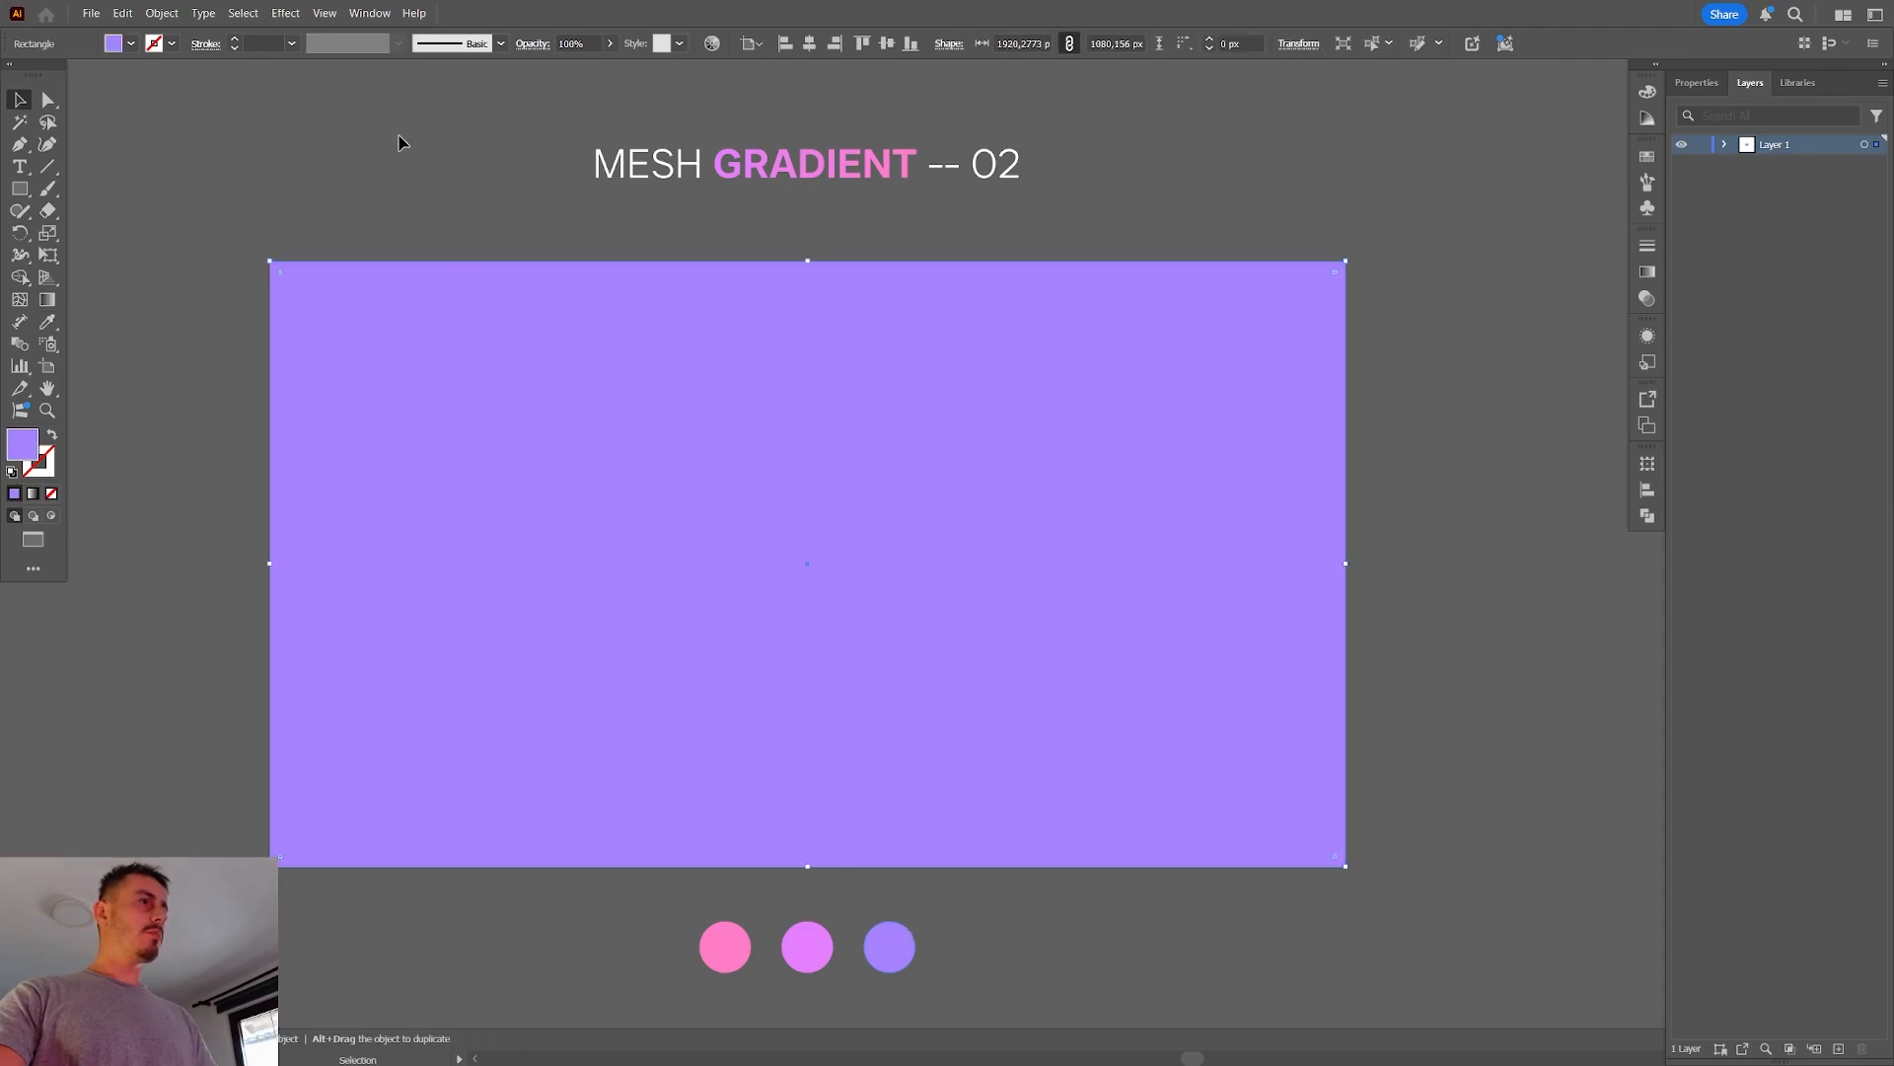
Create a gradient mesh with 3 rows and 4 columns on the purple rectangle, with flat appearance and 100% highlight
{"action": "left_click", "coordinate": [162, 12]}
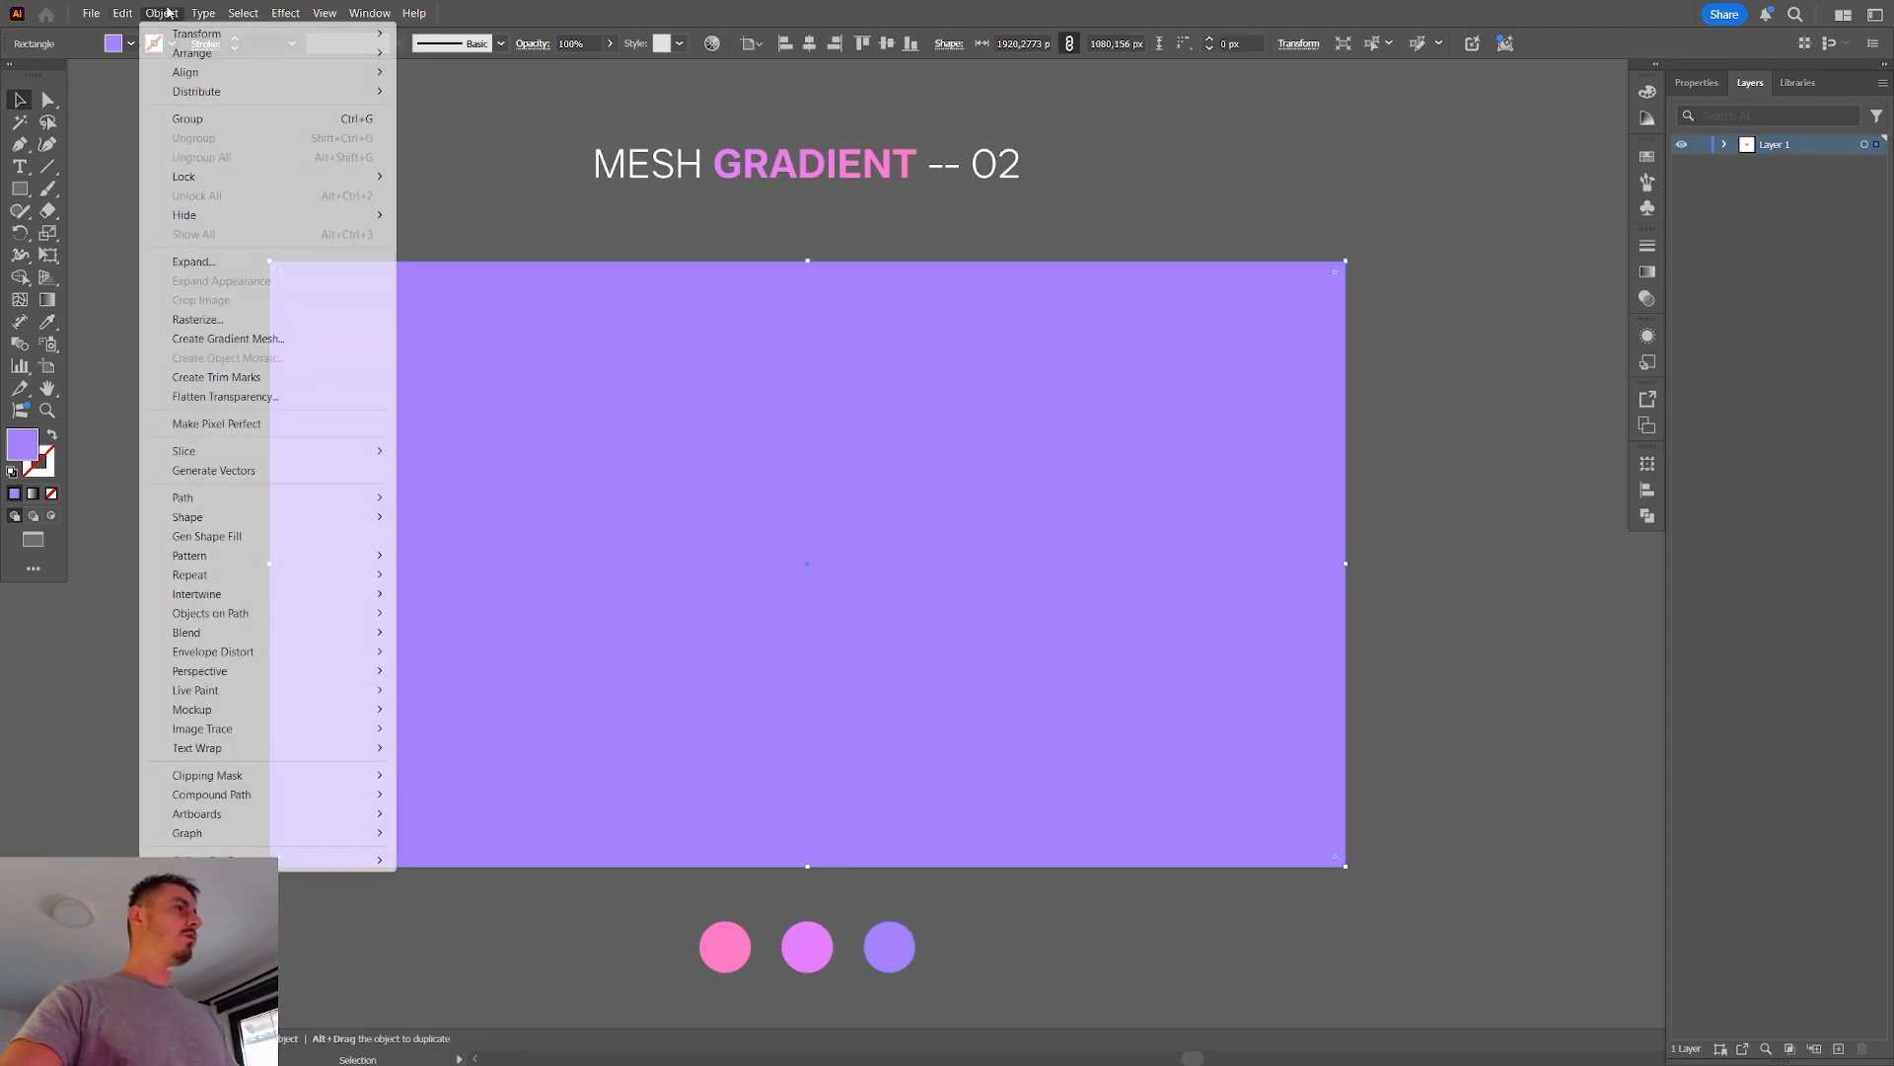
{"action": "left_click", "coordinate": [269, 339]}
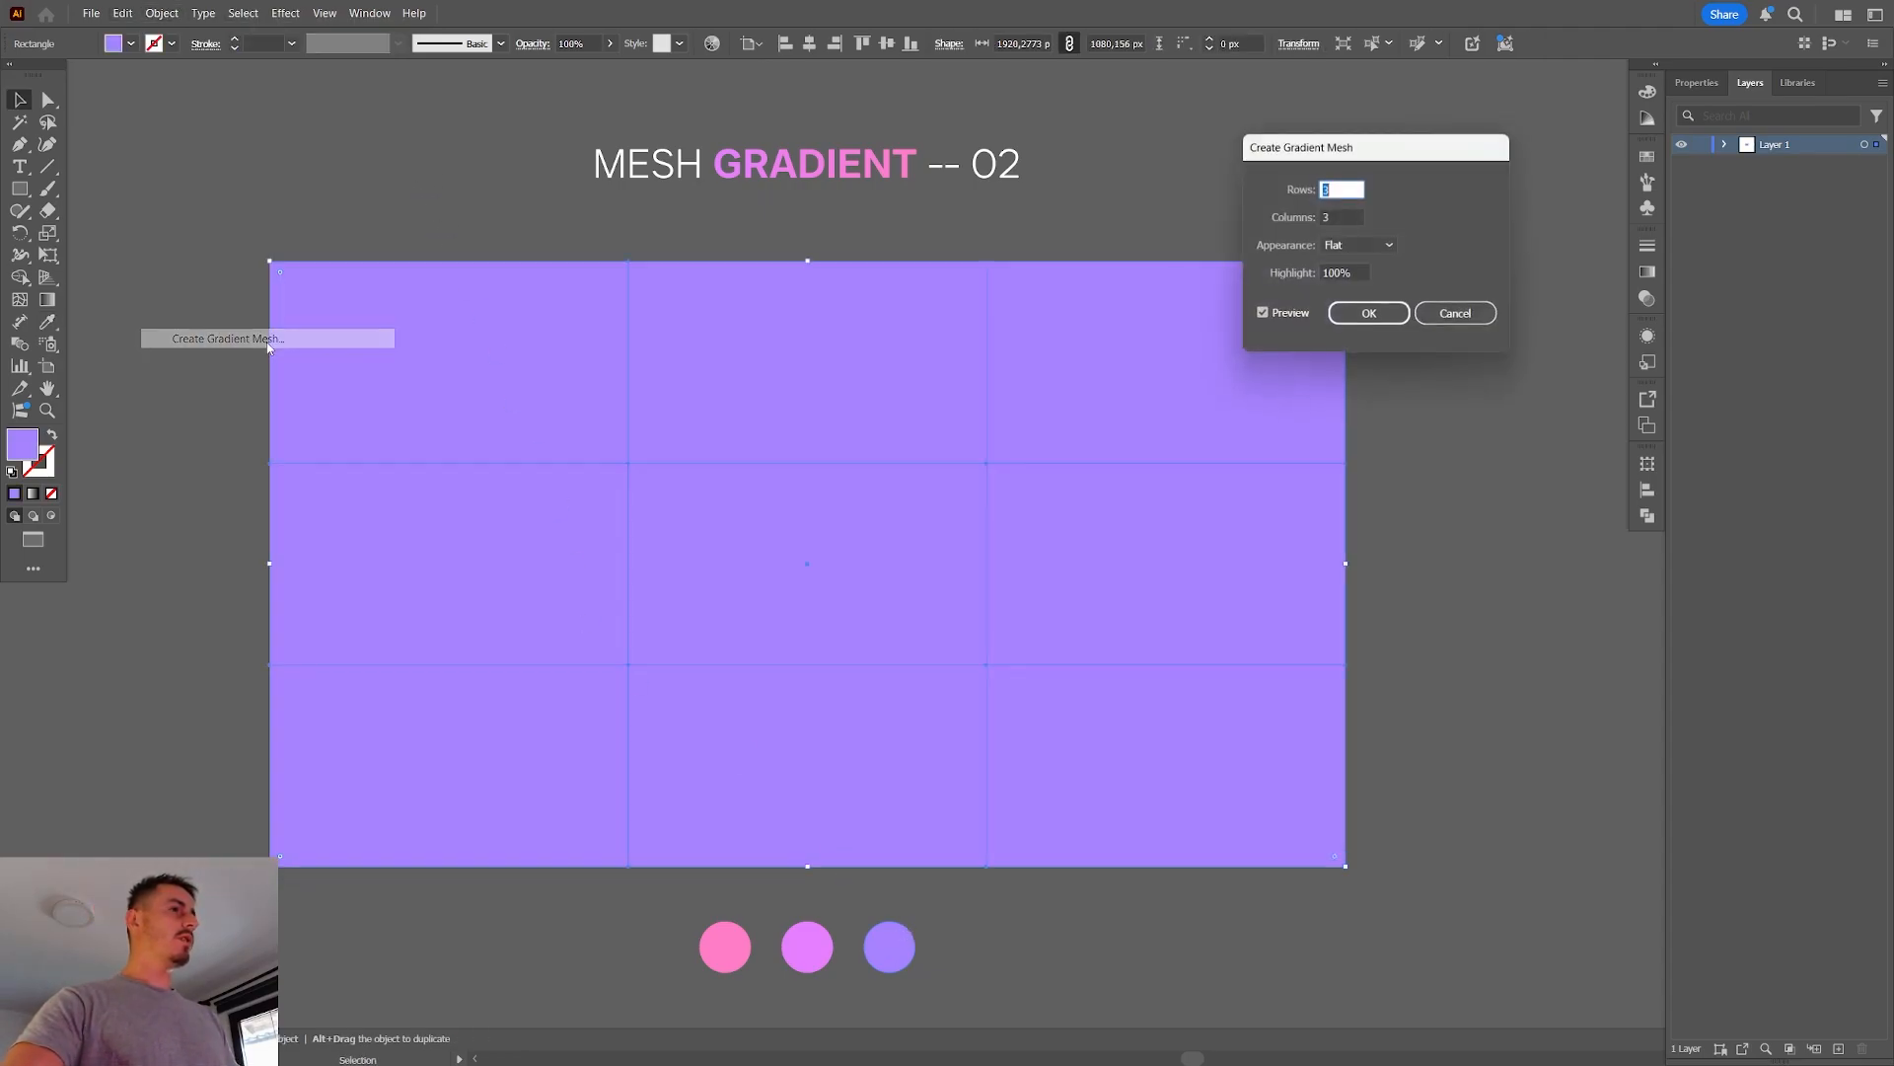
{"action": "left_click_drag", "start_coordinate": [1395, 139], "coordinate": [1434, 158]}
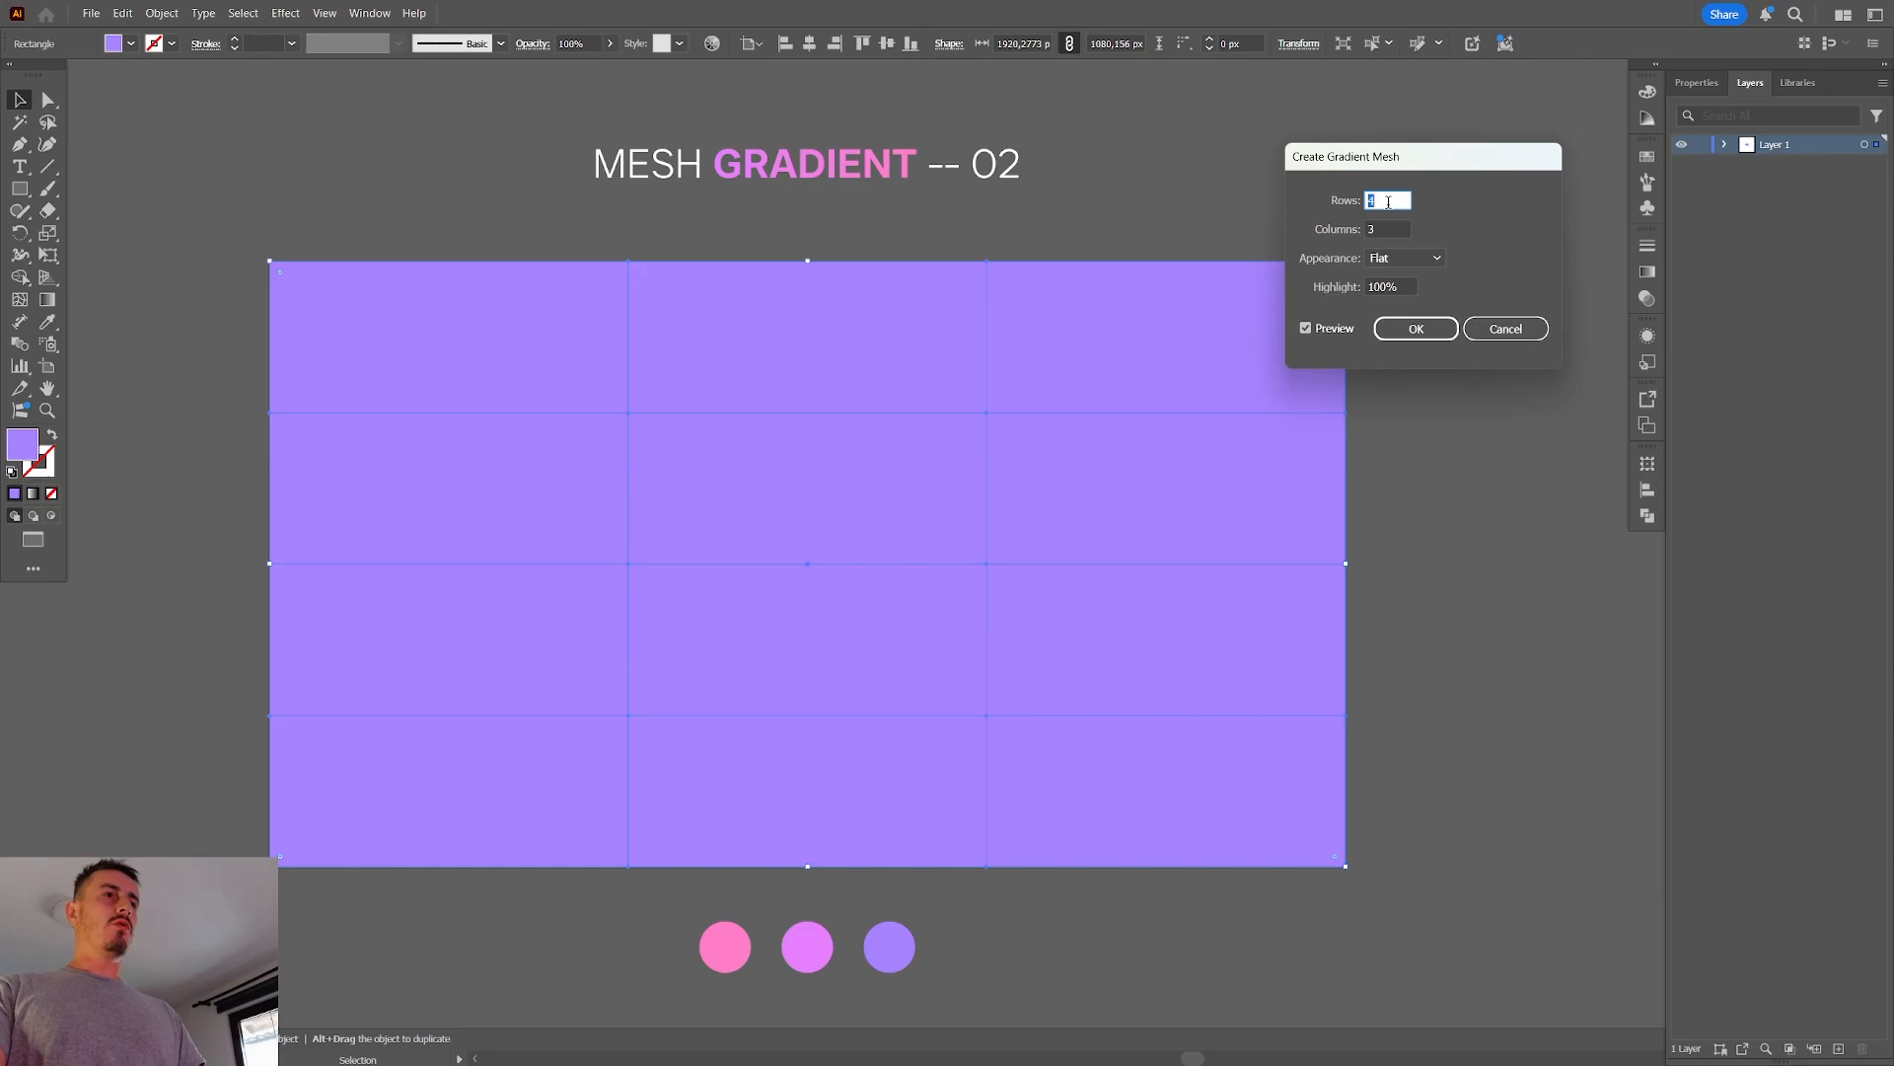
{"action": "key", "text": "Up"}
{"action": "key", "text": "Down"}
{"action": "key", "text": "Tab"}
{"action": "key", "text": "Up"}
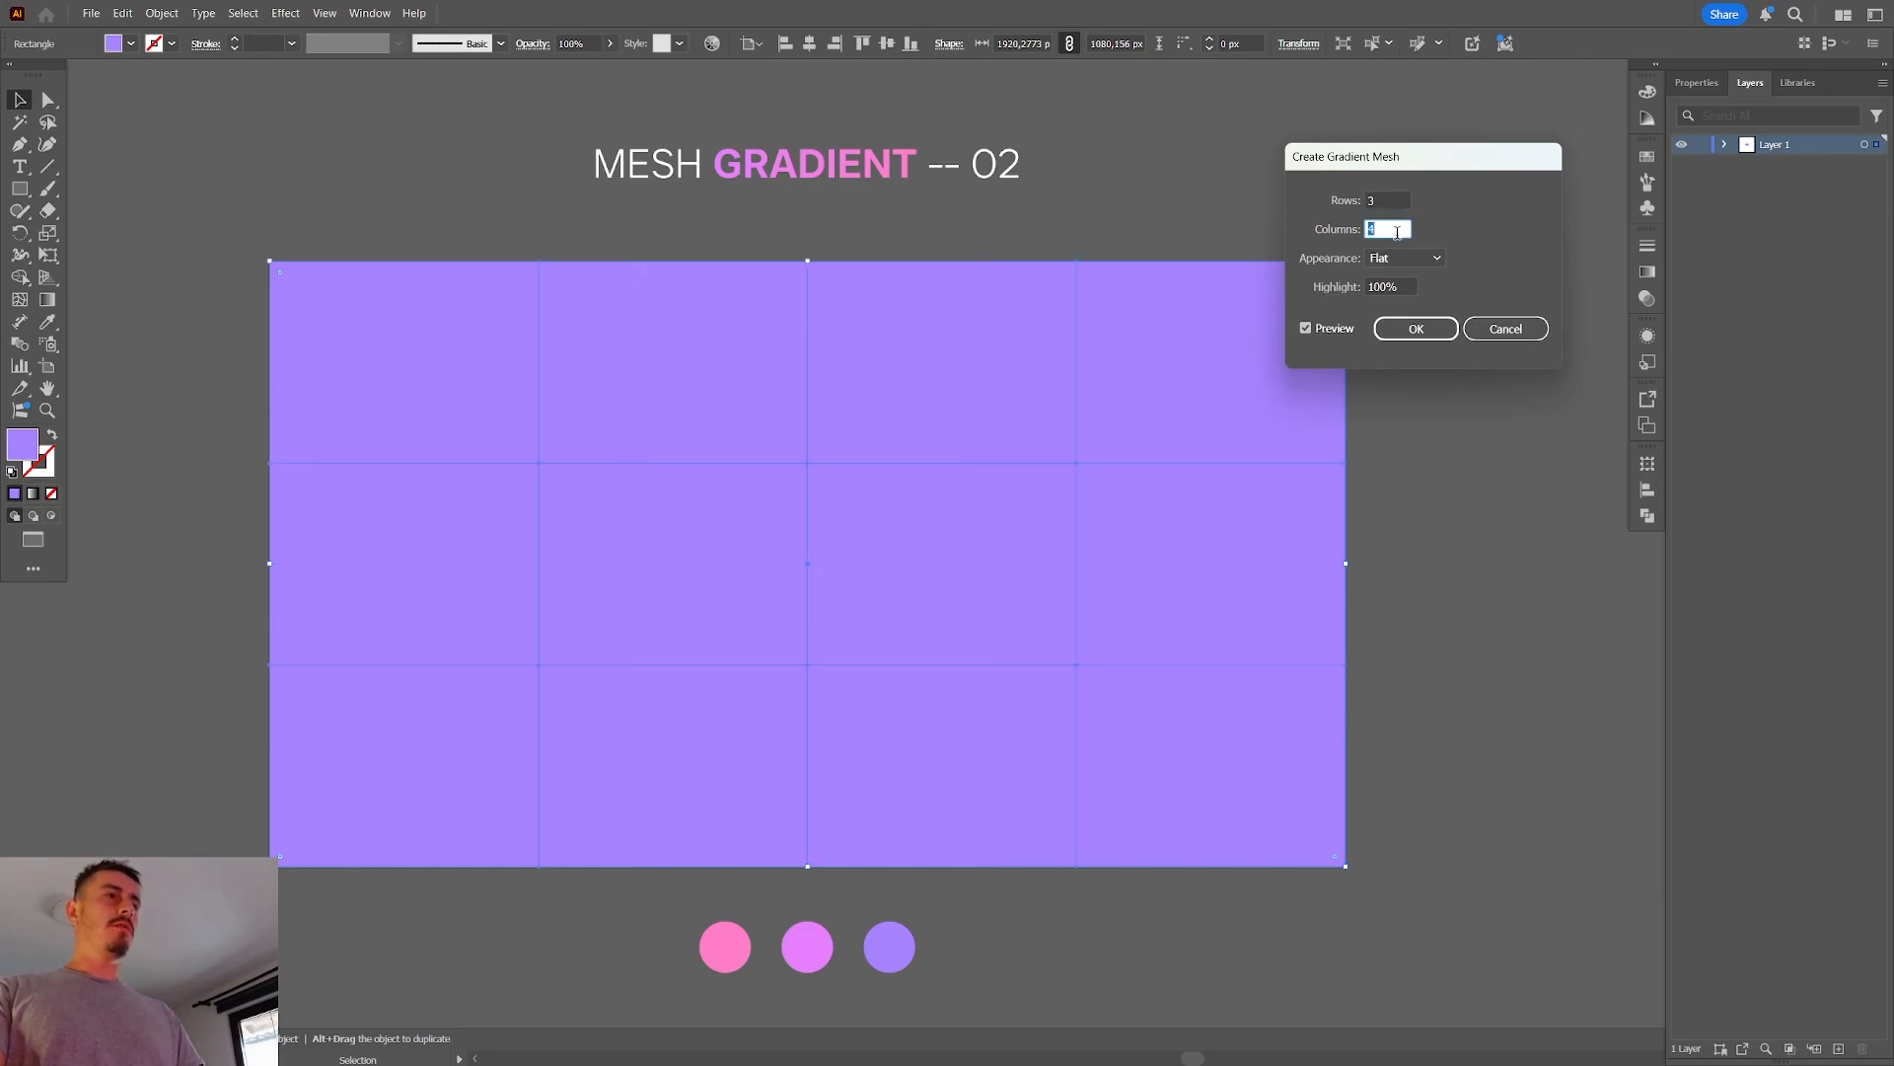
{"action": "key", "text": "Up"}
{"action": "key", "text": "Down"}
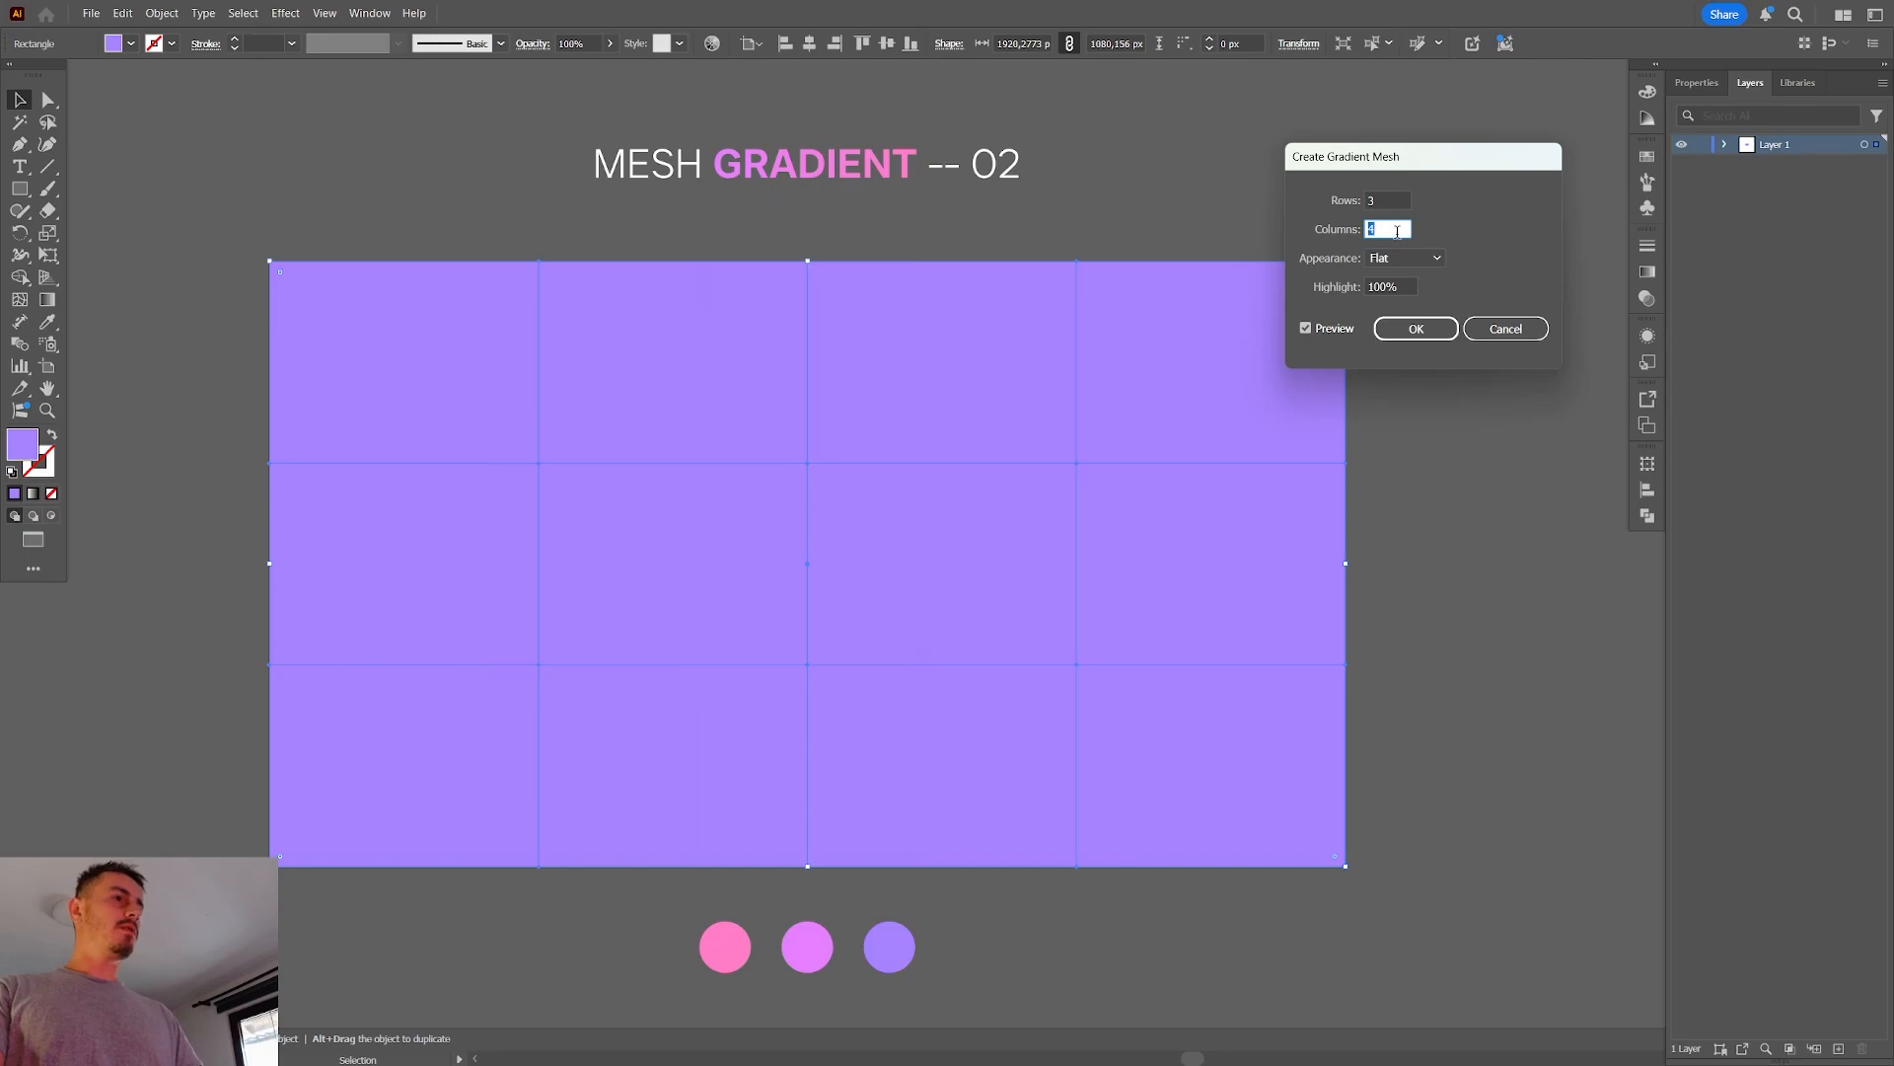
{"action": "left_click_drag", "start_coordinate": [1421, 161], "coordinate": [1466, 109]}
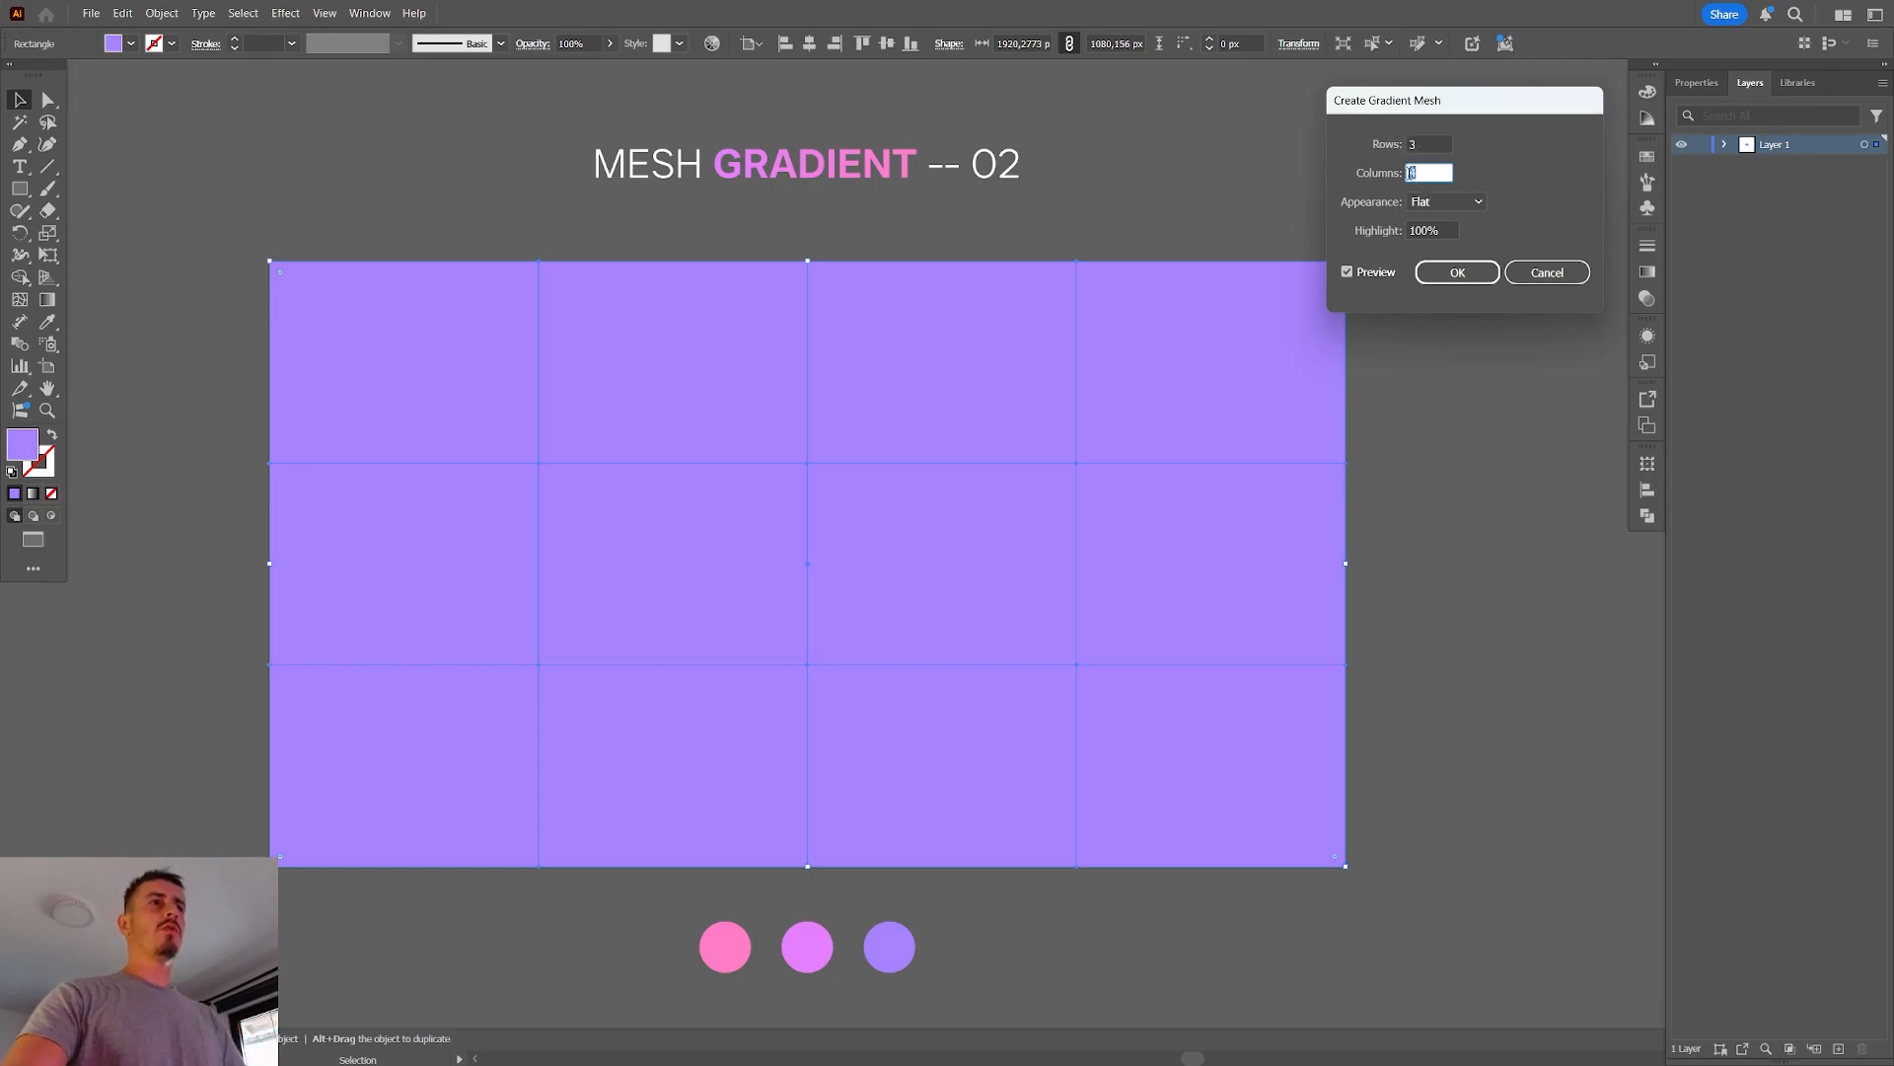
{"action": "left_click", "coordinate": [1430, 143]}
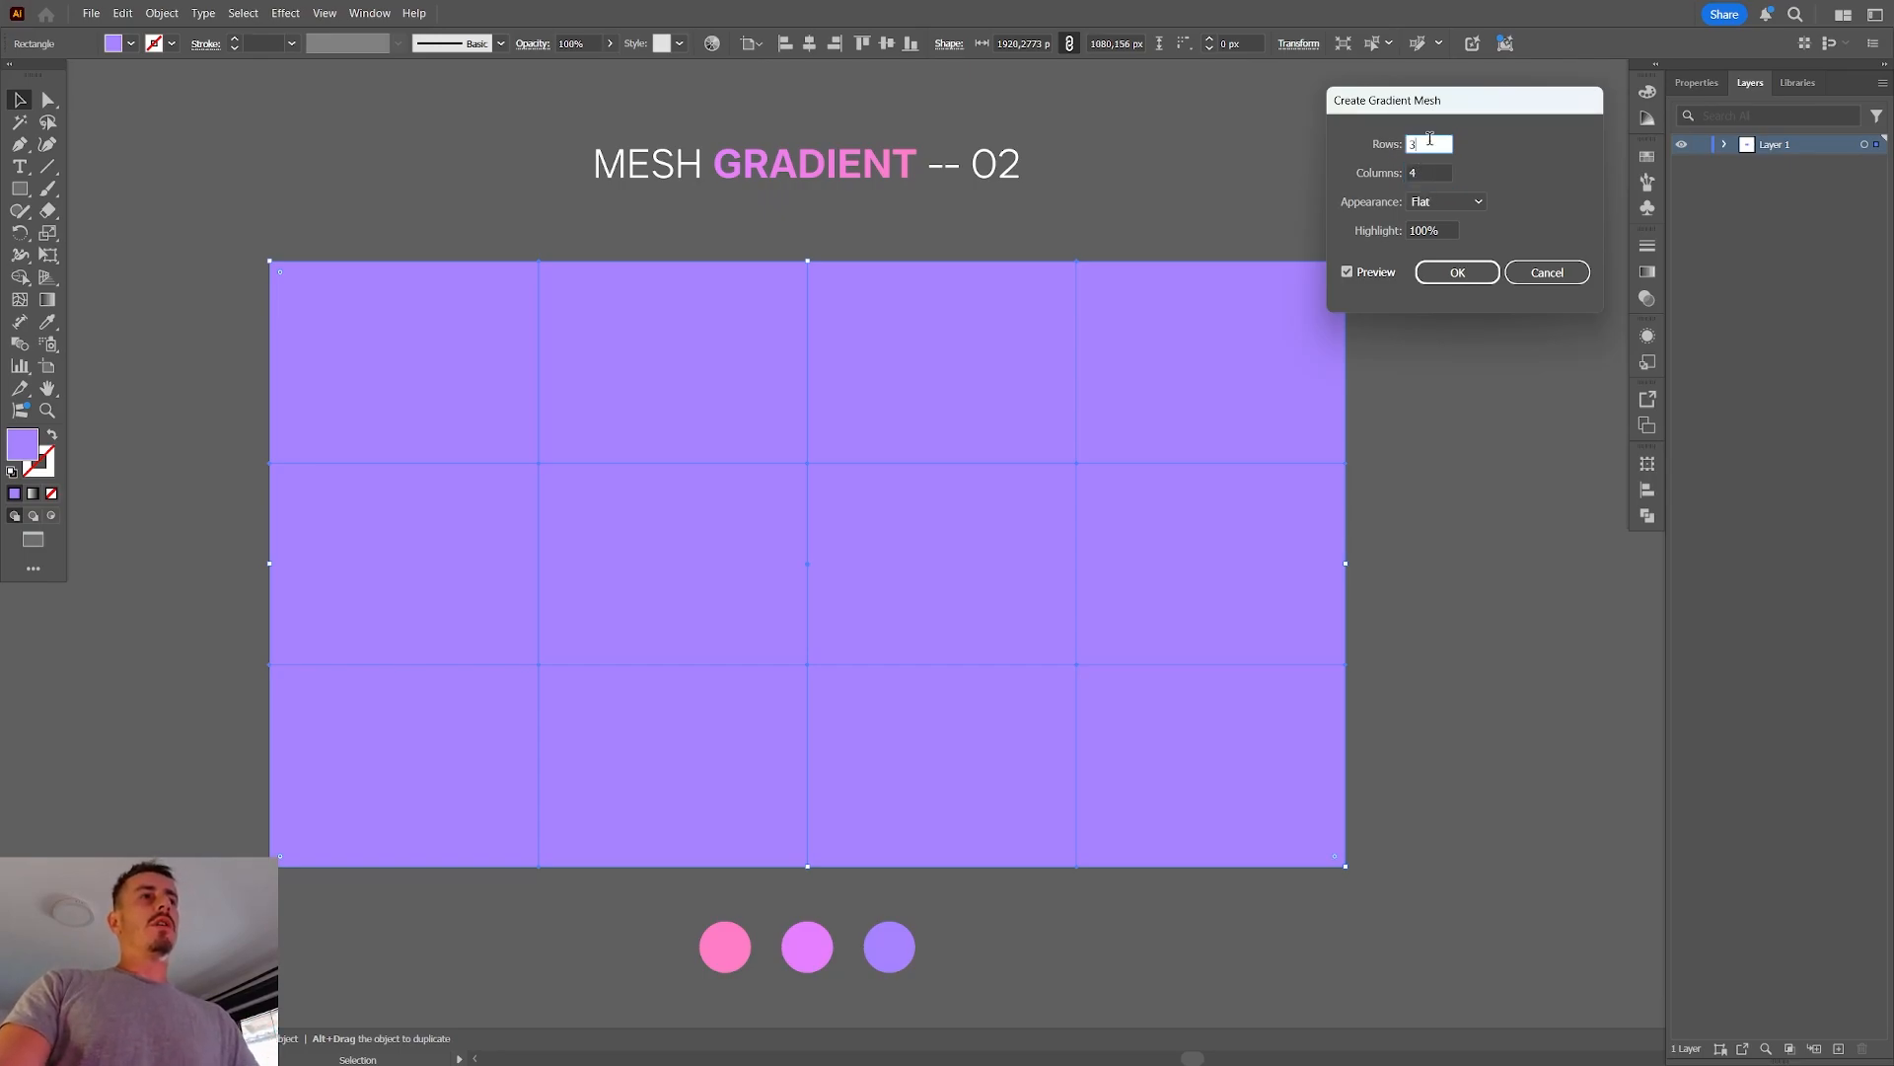
{"action": "key", "text": "Tab"}
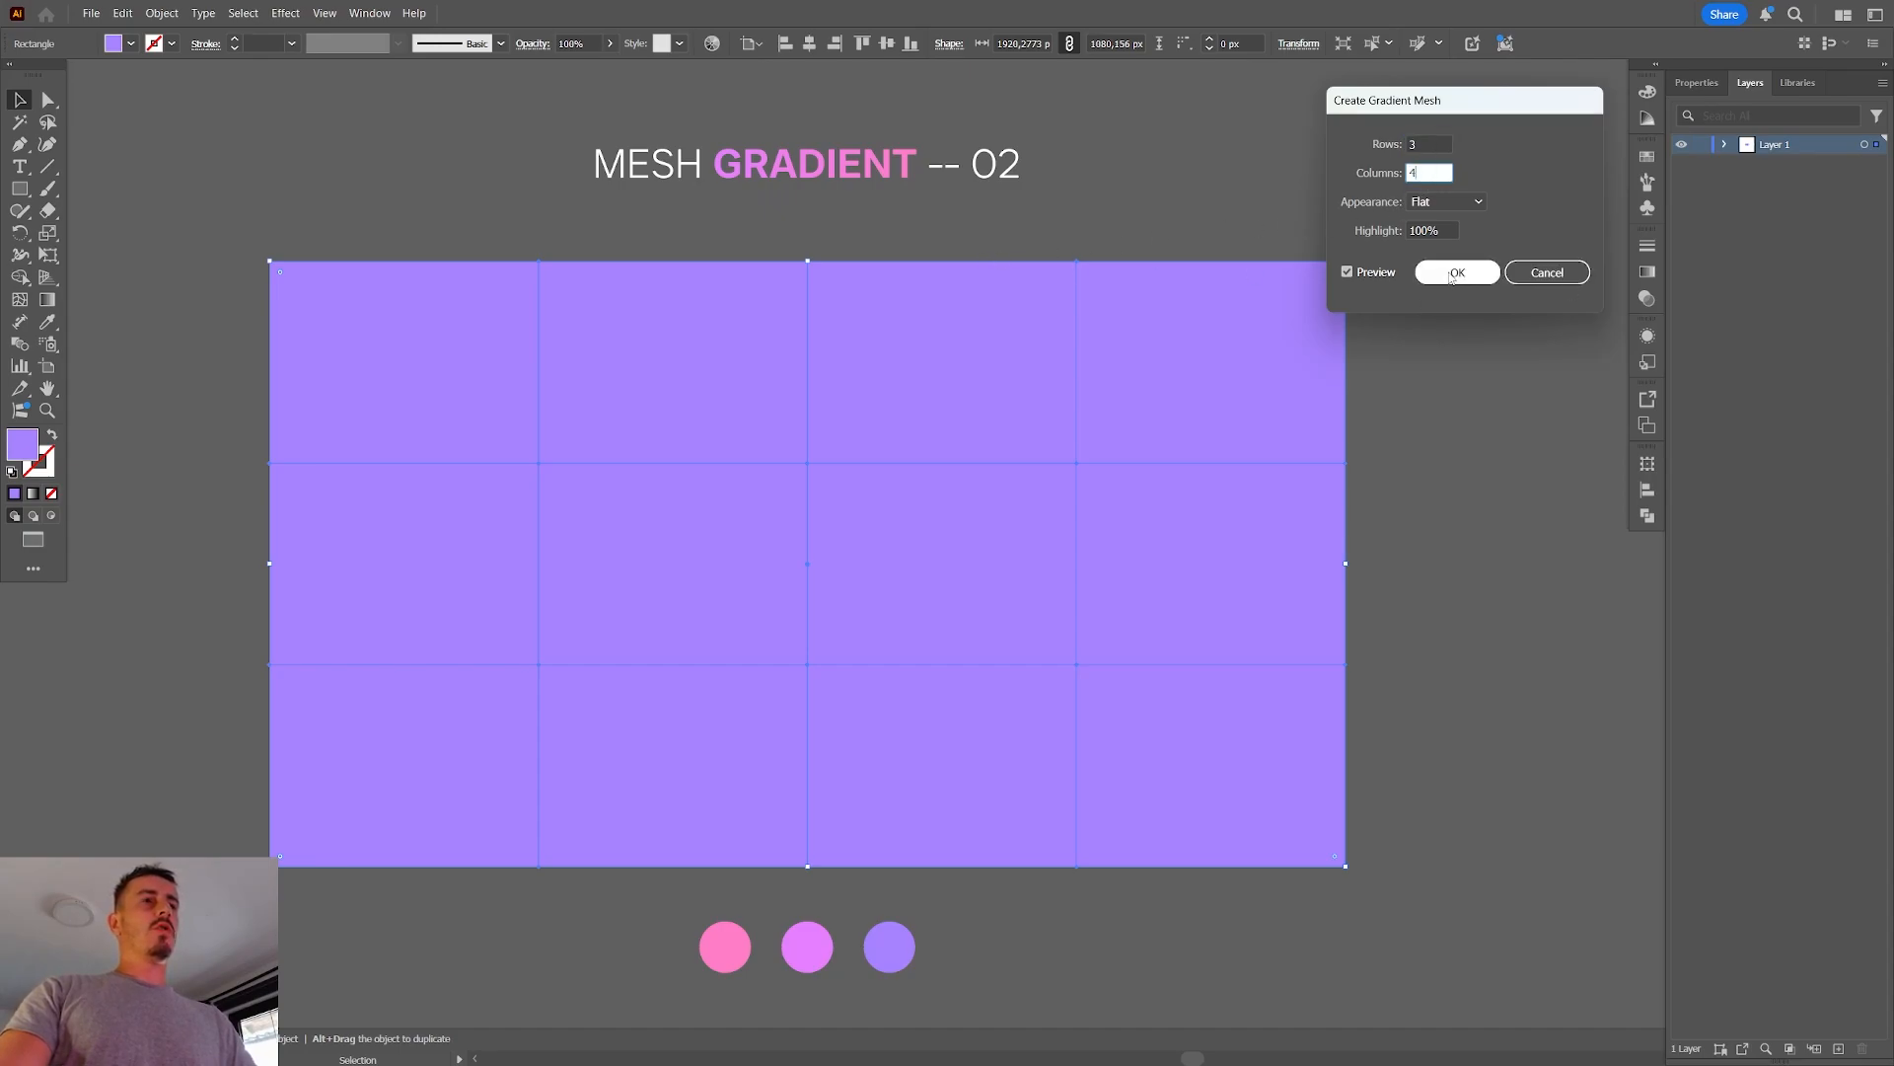
{"action": "left_click", "coordinate": [1456, 273]}
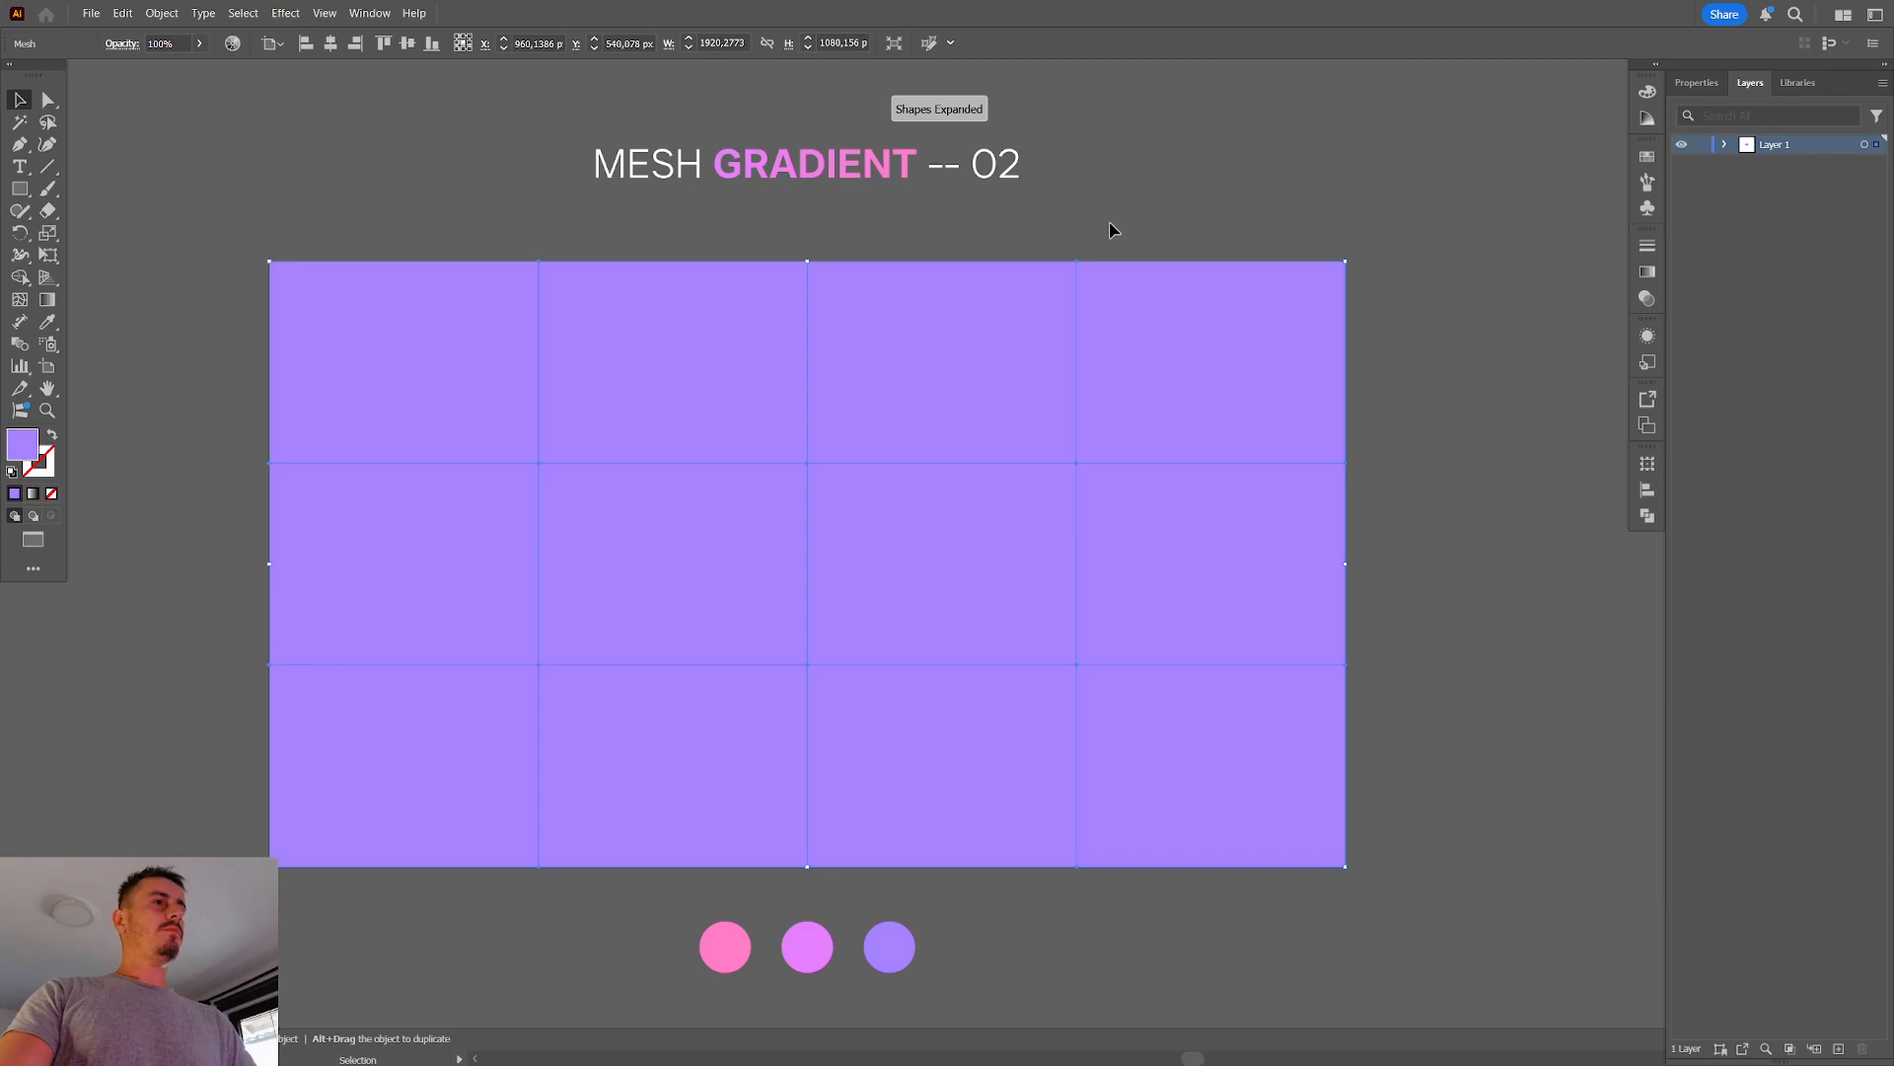
Recolor the four mesh points in the rectangle's upper-left cell with the orchid pink of the middle swatch circle
{"action": "key", "text": "a"}
{"action": "left_click", "coordinate": [326, 313]}
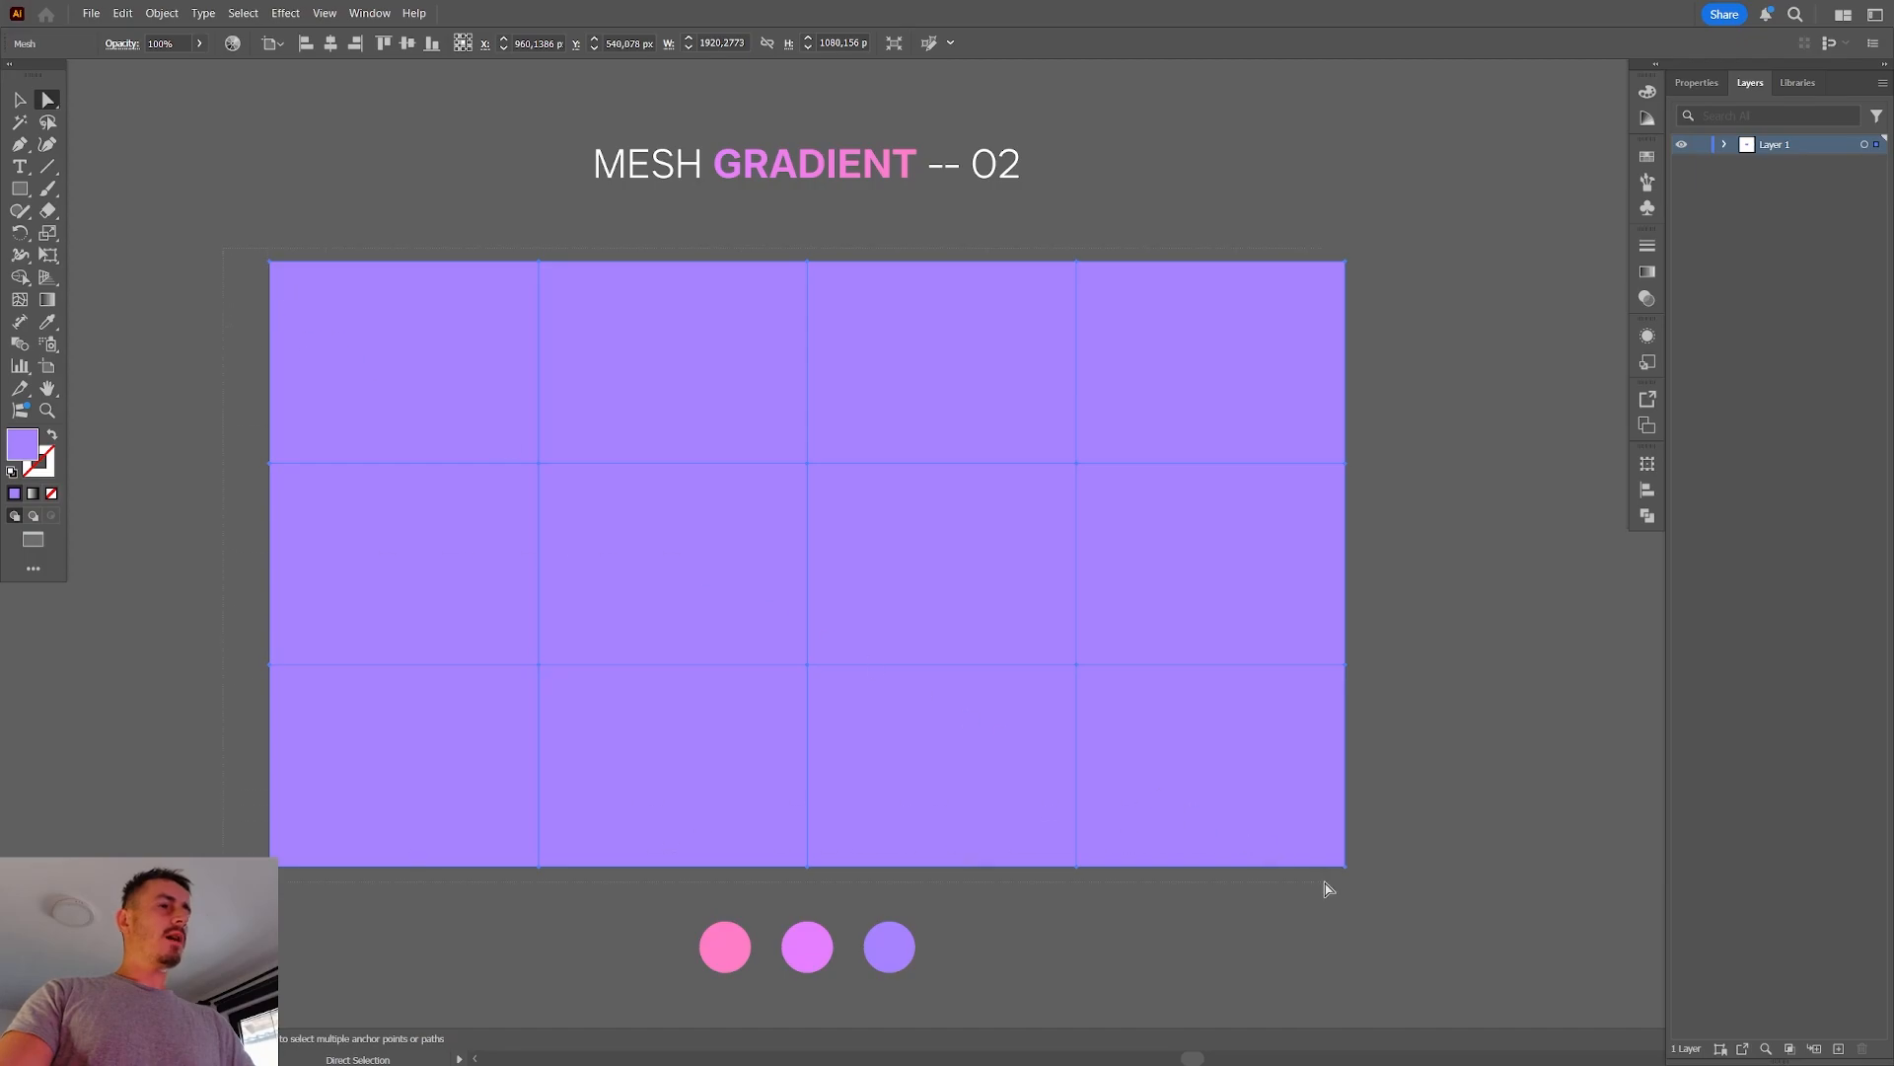
{"action": "left_click", "coordinate": [538, 463]}
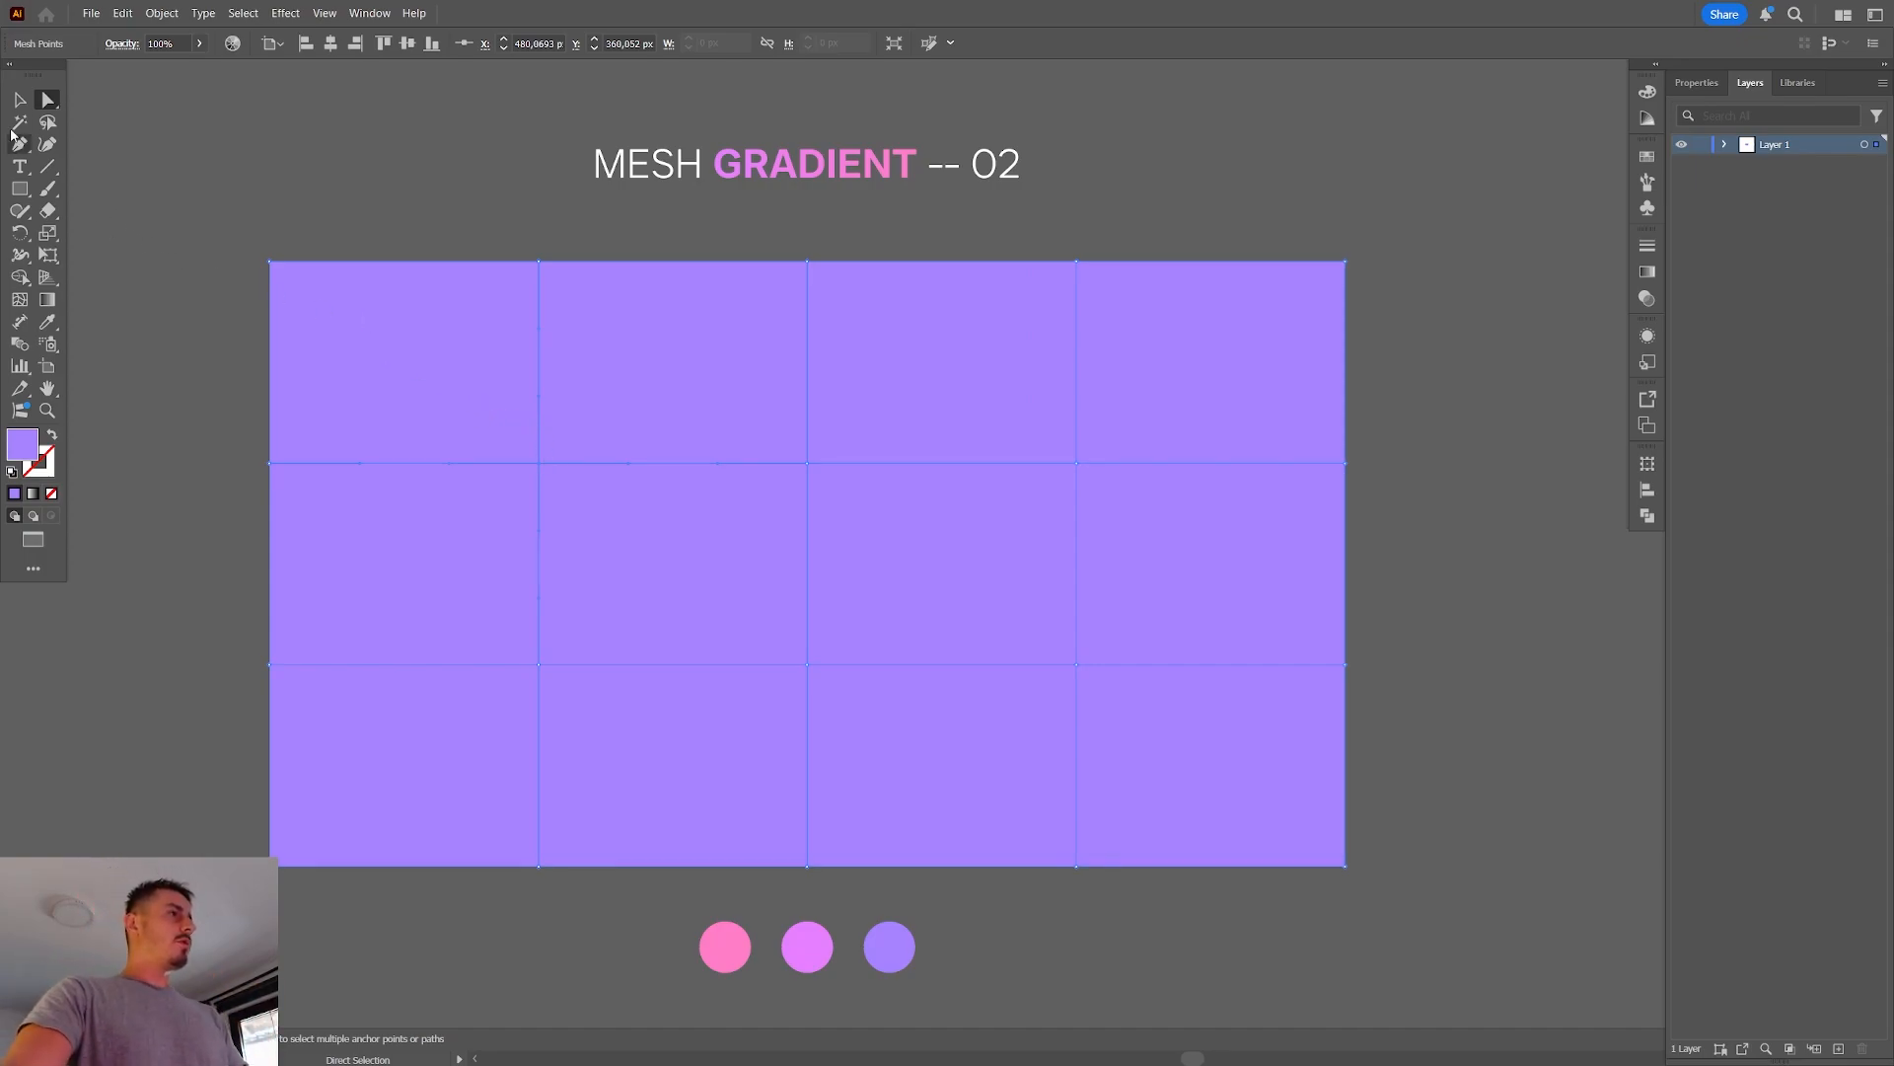
{"action": "left_click_drag", "start_coordinate": [49, 104], "coordinate": [124, 105]}
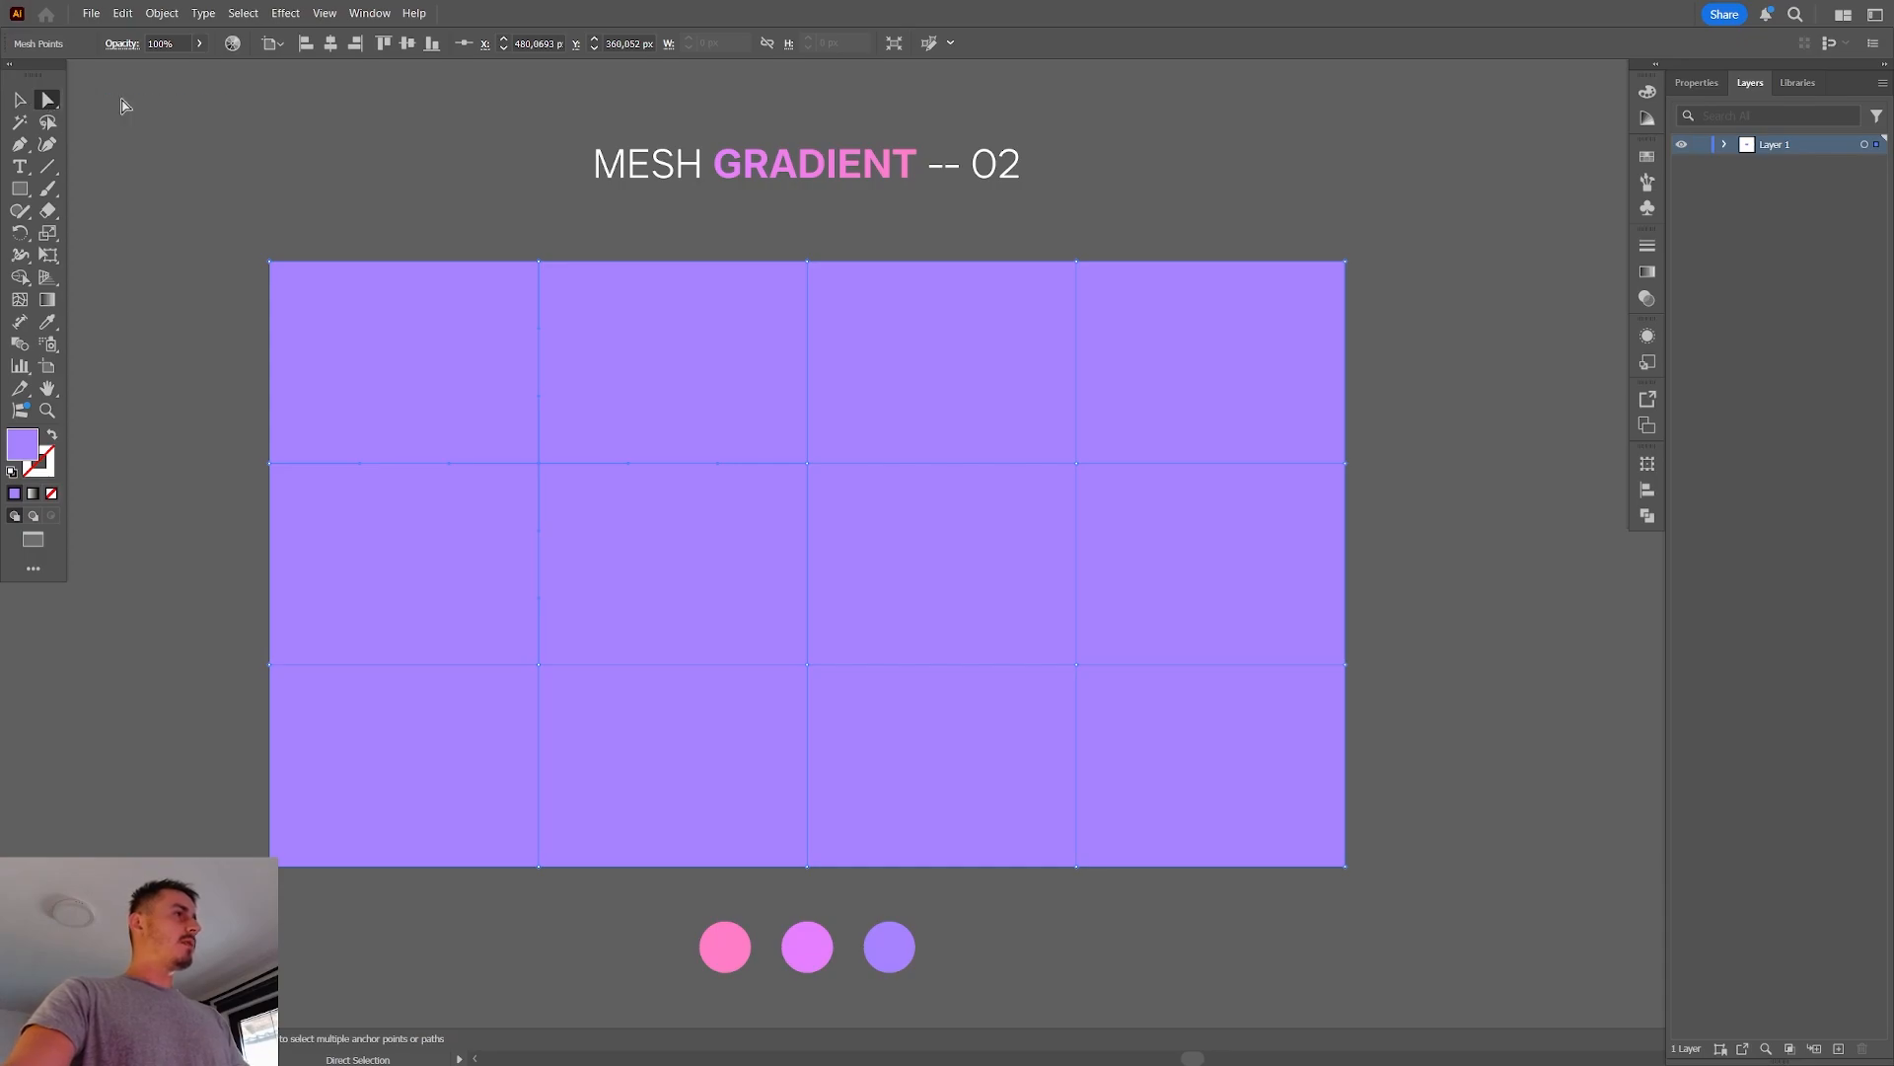
{"action": "left_click_drag", "start_coordinate": [46, 321], "coordinate": [326, 203]}
{"action": "left_click", "coordinate": [205, 231]}
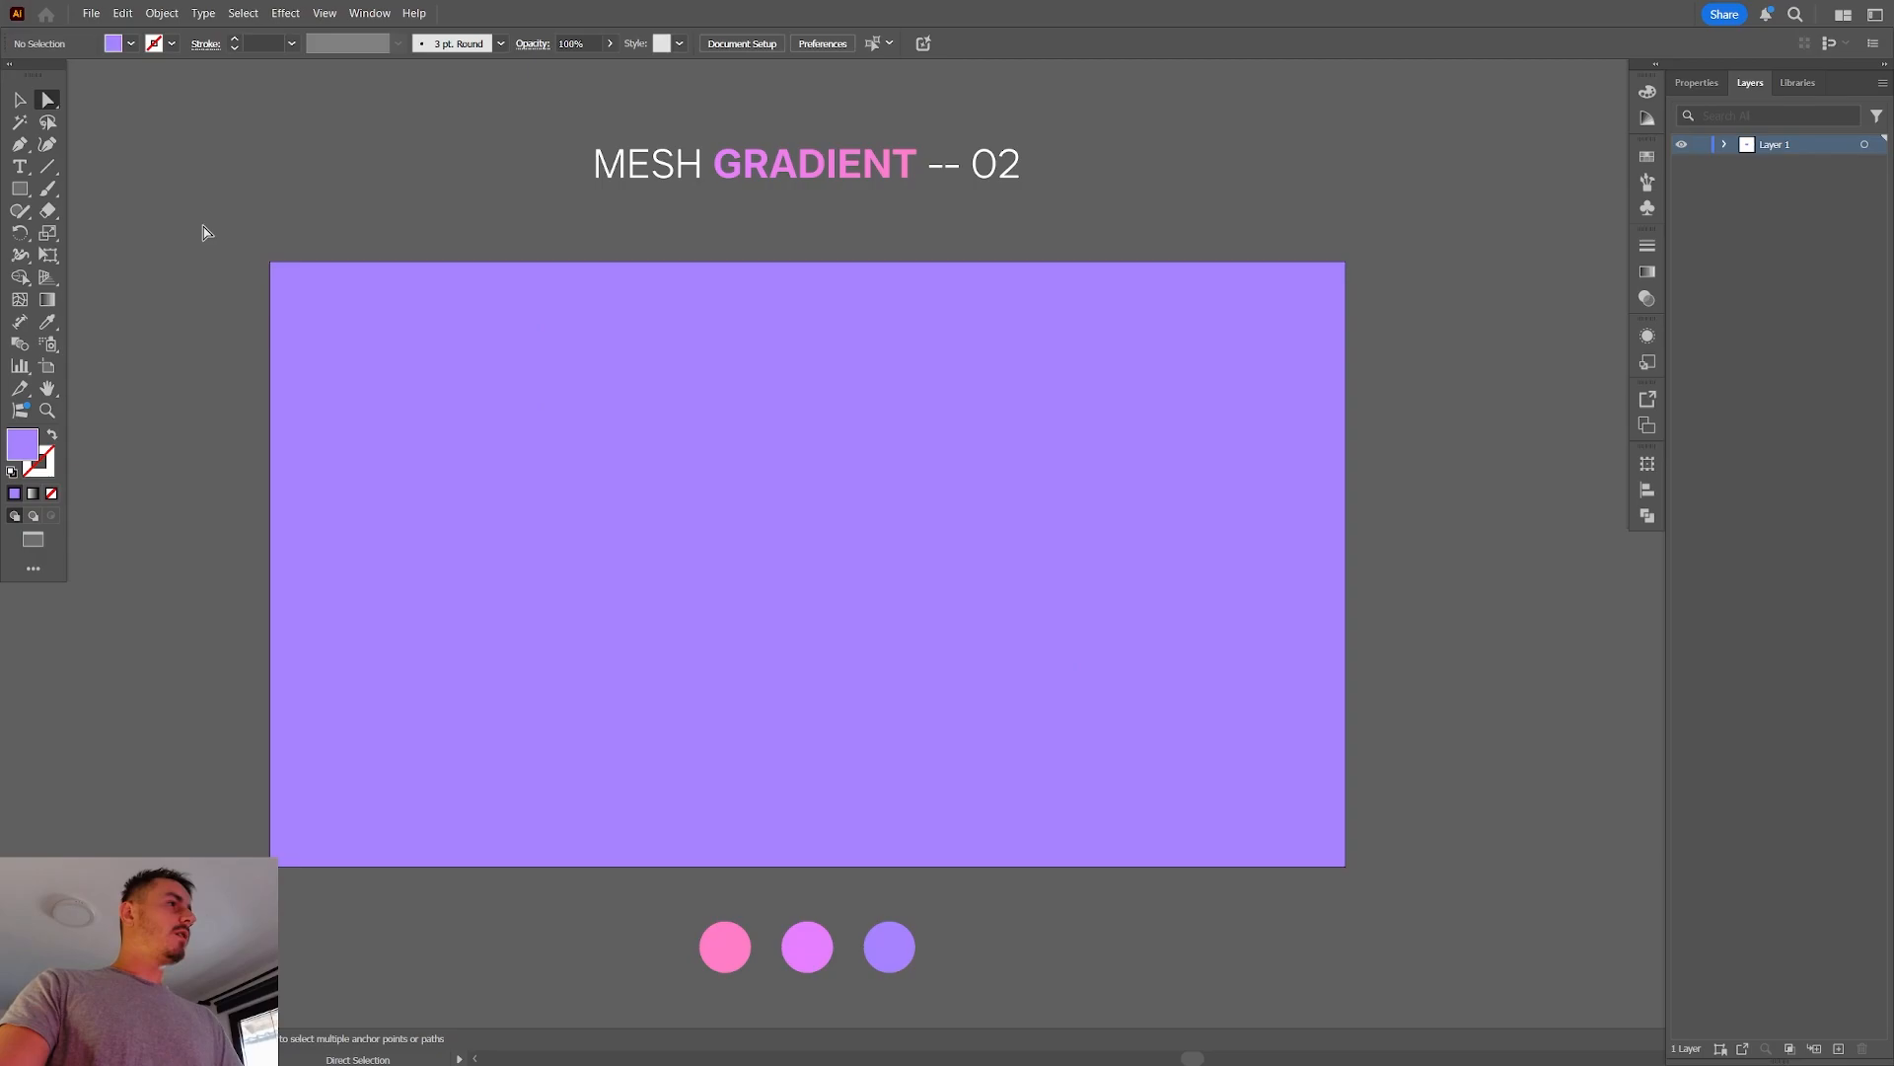
{"action": "left_click", "coordinate": [616, 491]}
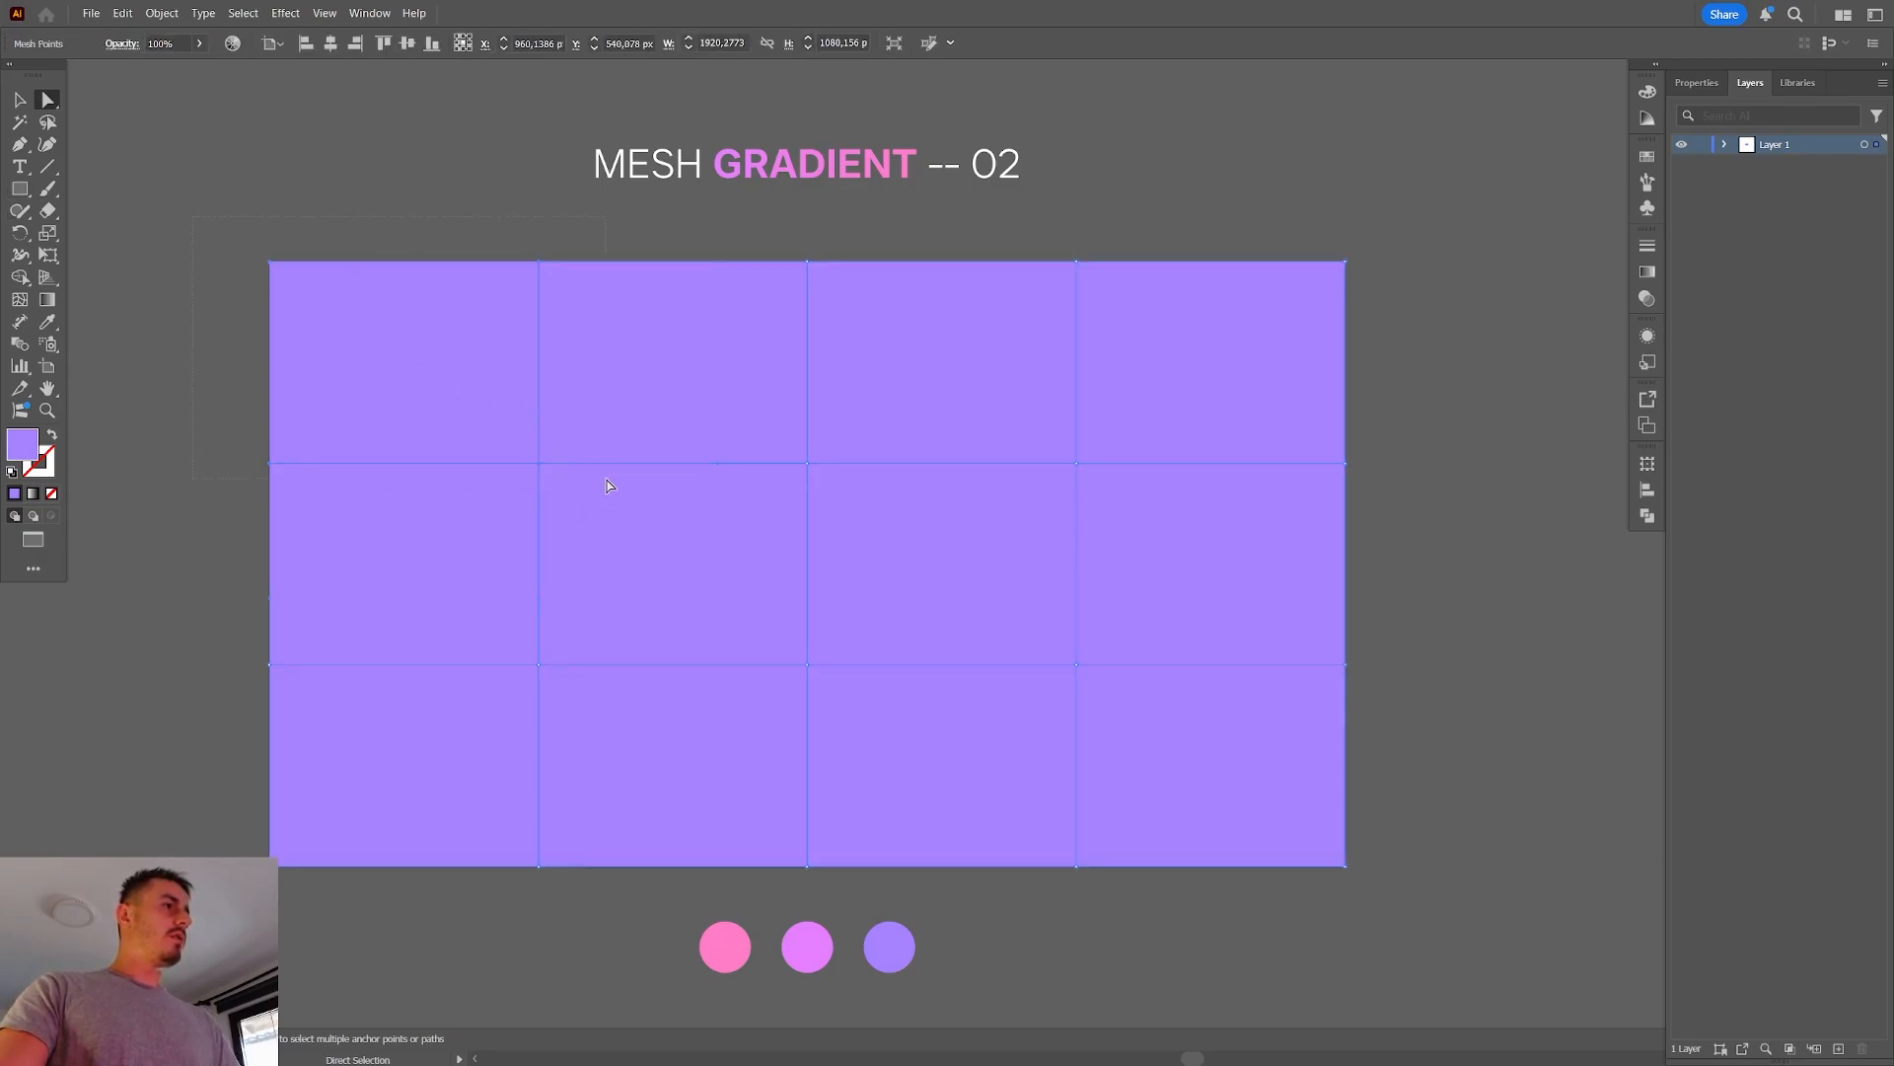
{"action": "left_click", "coordinate": [47, 322]}
{"action": "left_click", "coordinate": [816, 949]}
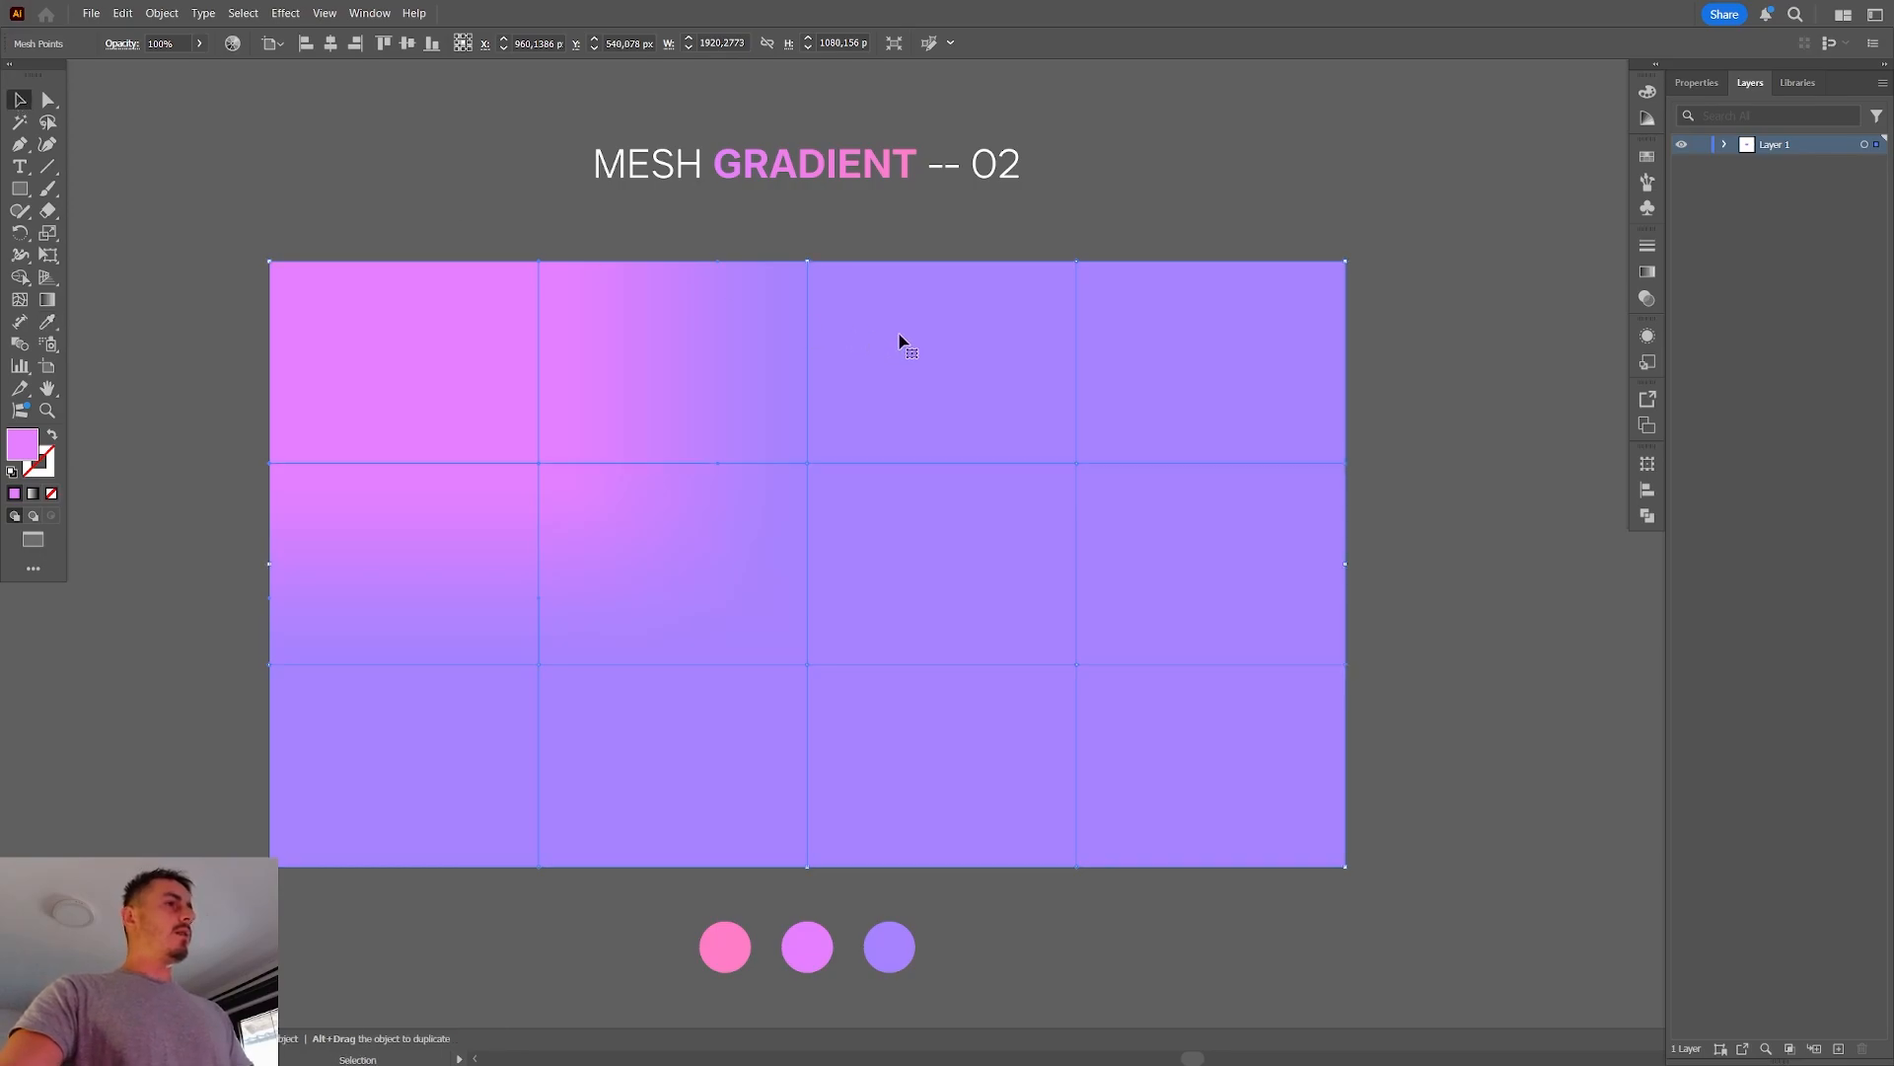
Recolor the middle mesh point and its right neighbor on the rectangle's top edge with the middle swatch's orchid pink
{"action": "key", "text": "a"}
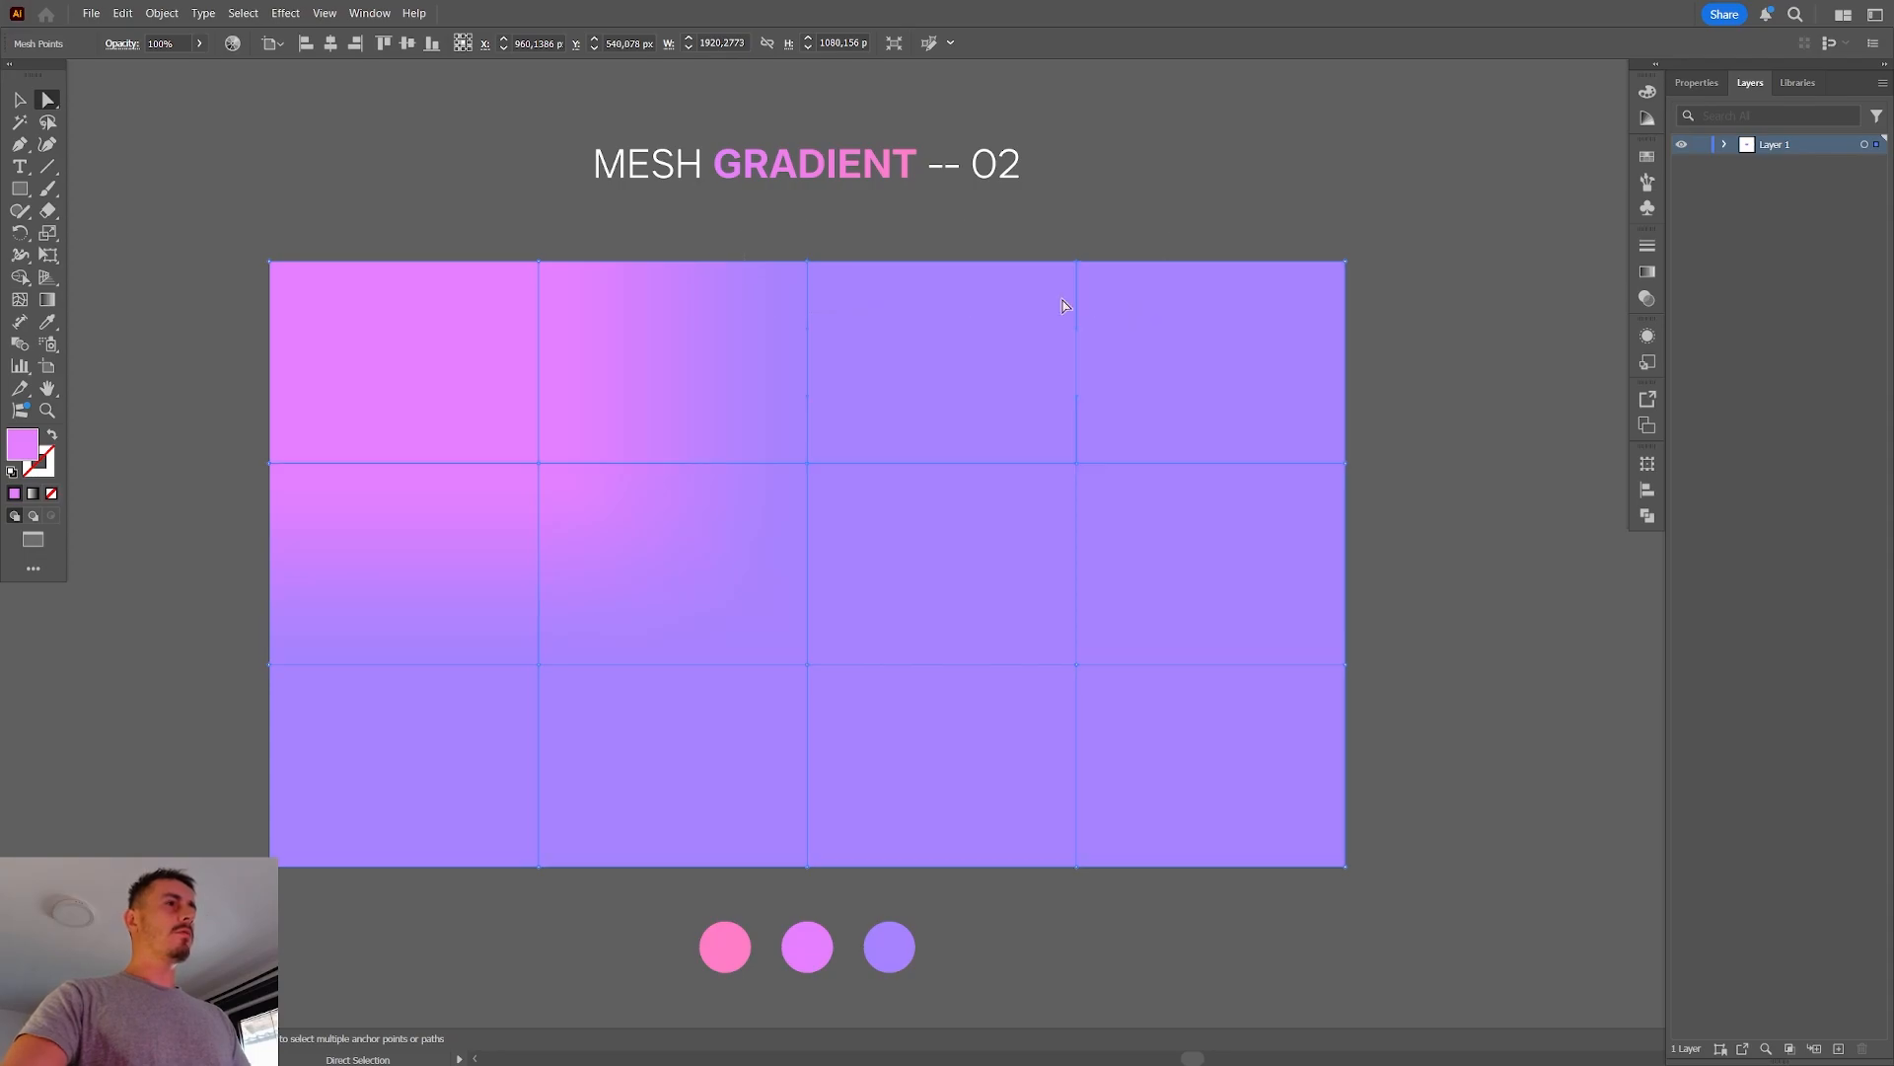
{"action": "left_click_drag", "start_coordinate": [722, 221], "coordinate": [1155, 322]}
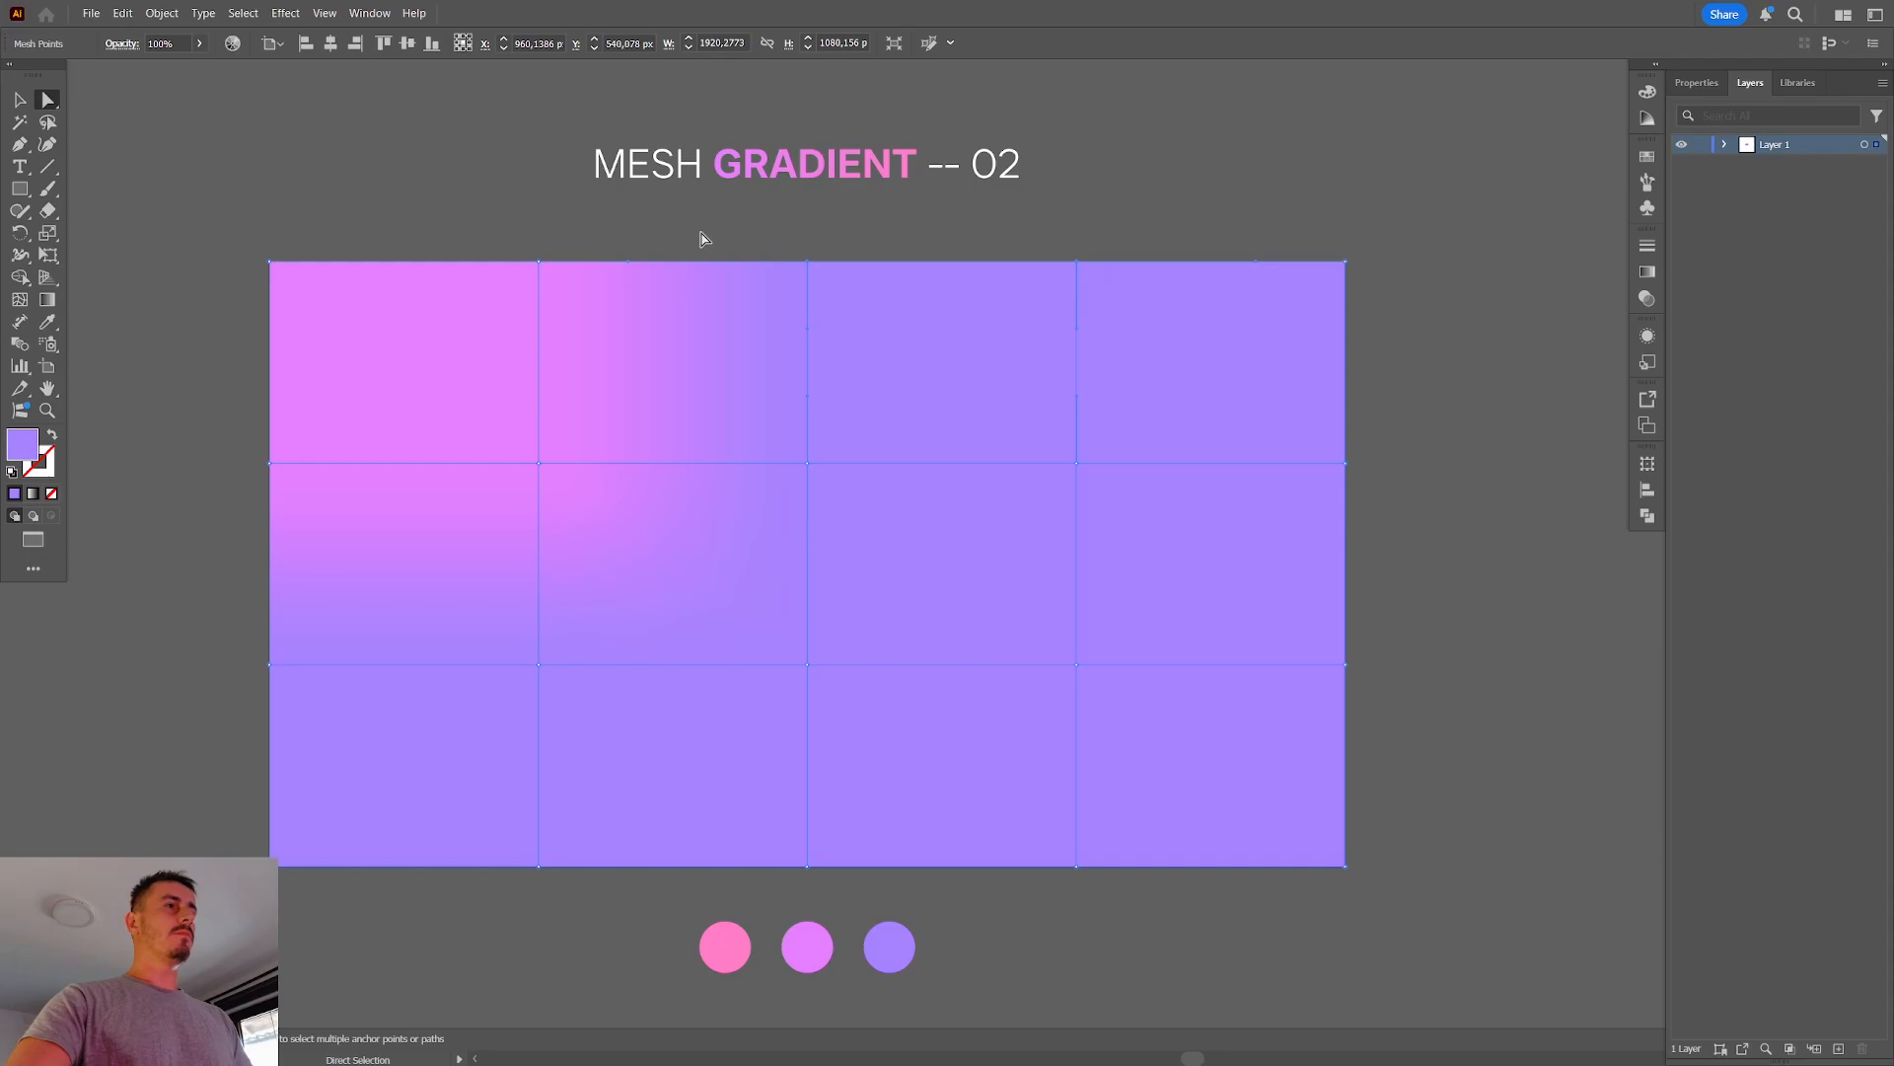
{"action": "key", "text": "i"}
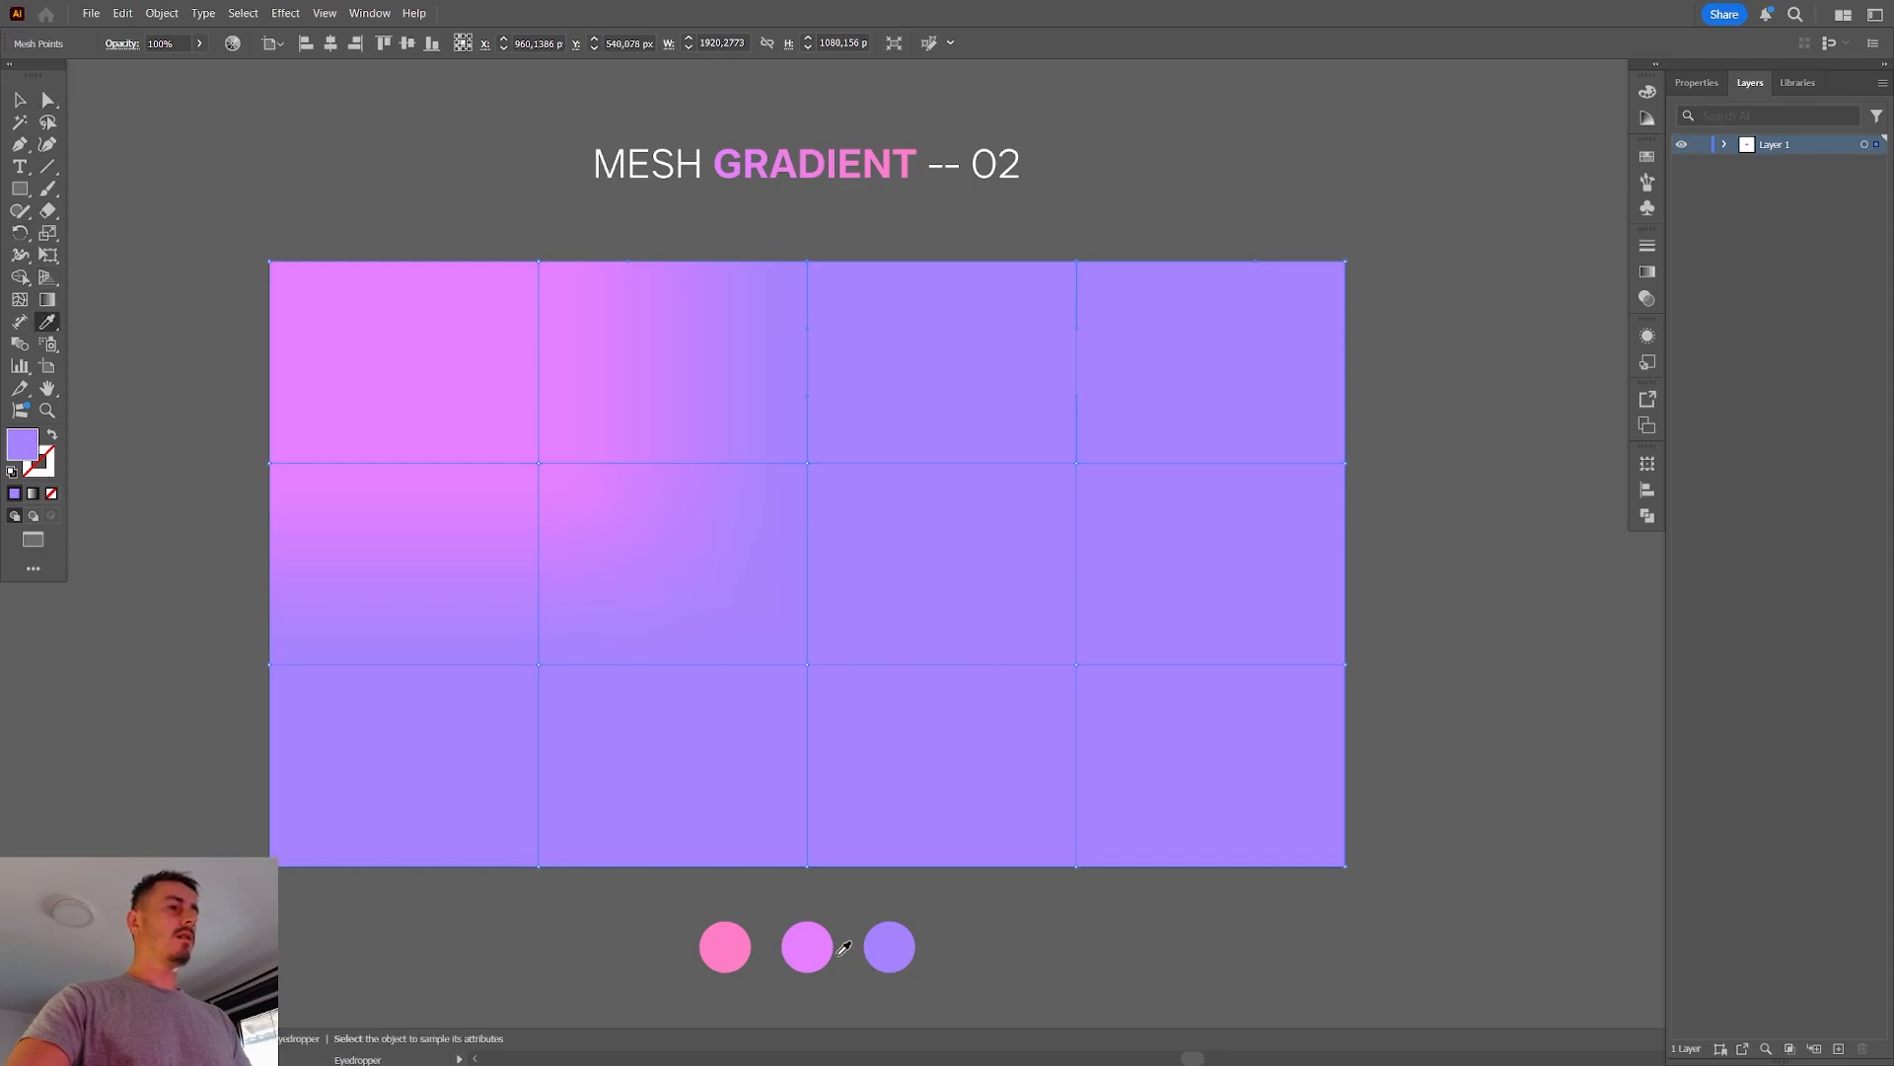
{"action": "left_click", "coordinate": [810, 948]}
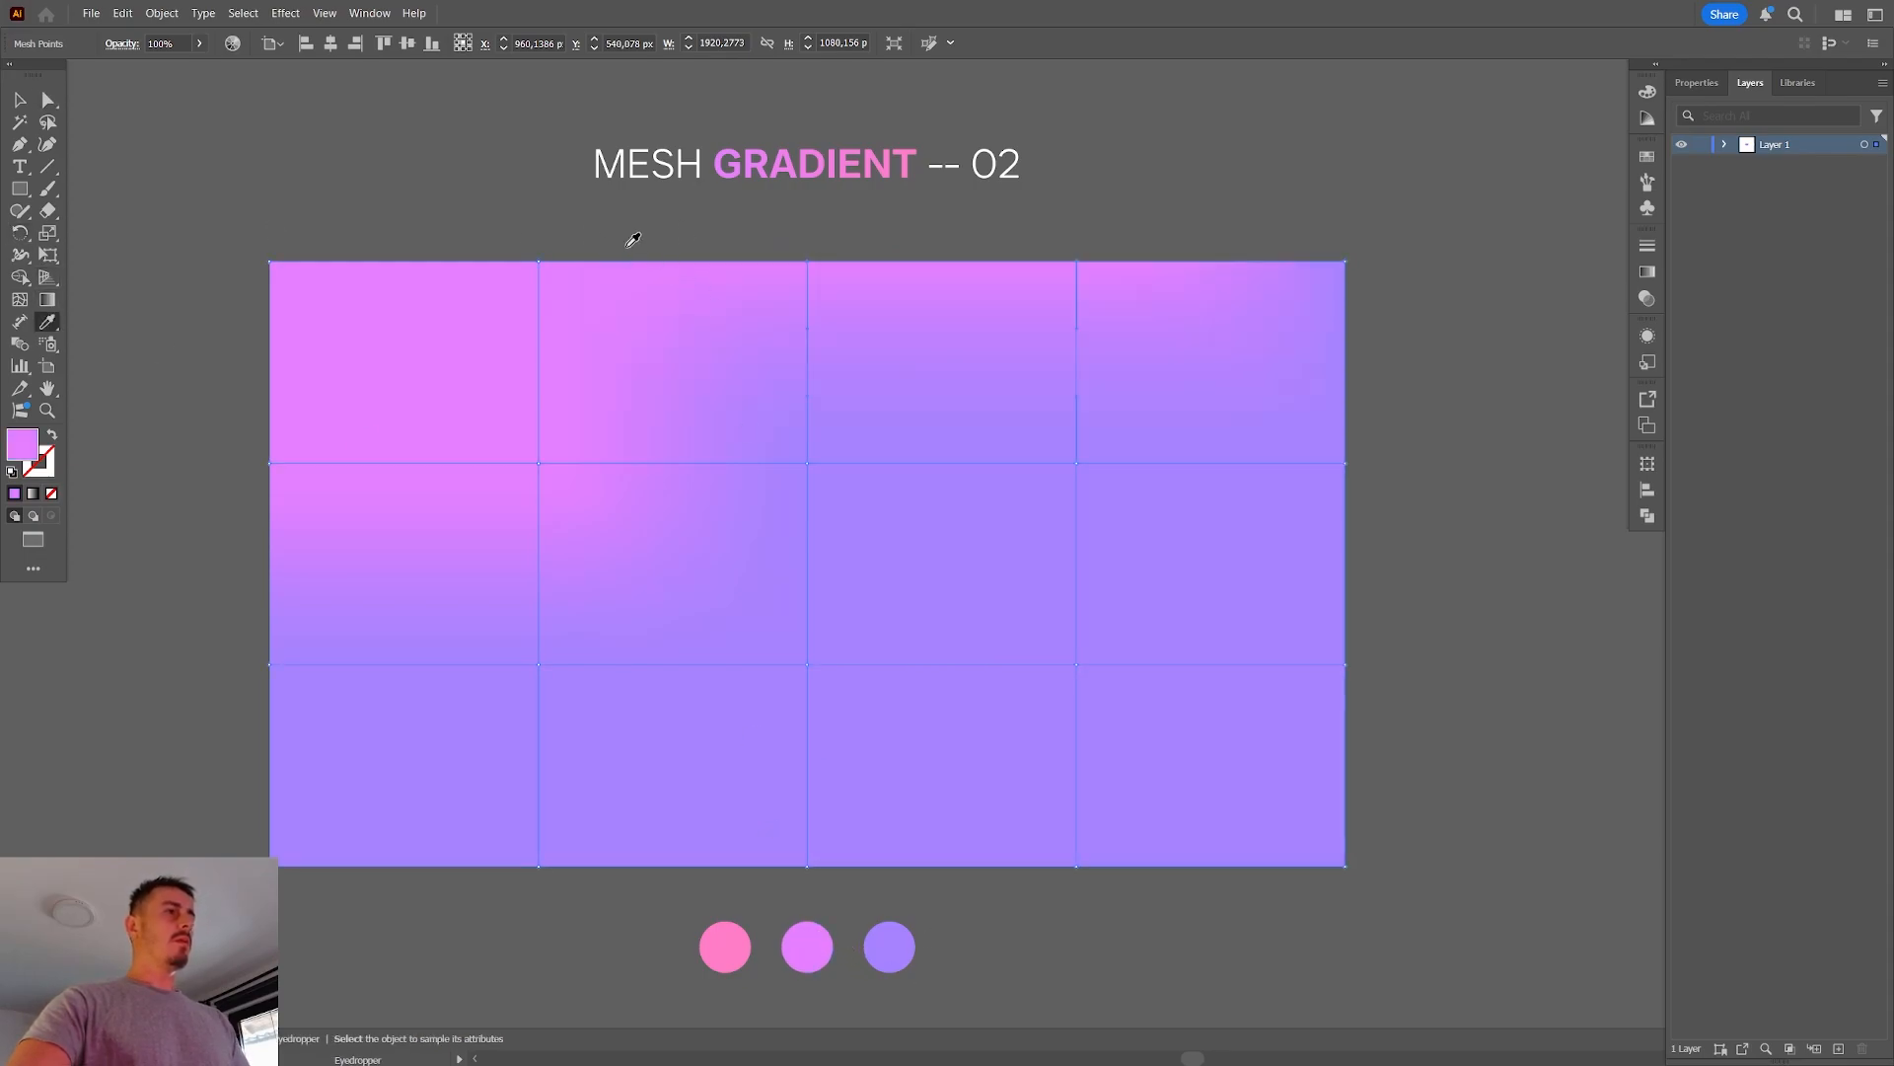
Recolor the middle mesh point of the upper interior row with the orchid pink of the middle swatch
{"action": "key", "text": "a"}
{"action": "left_click", "coordinate": [642, 234]}
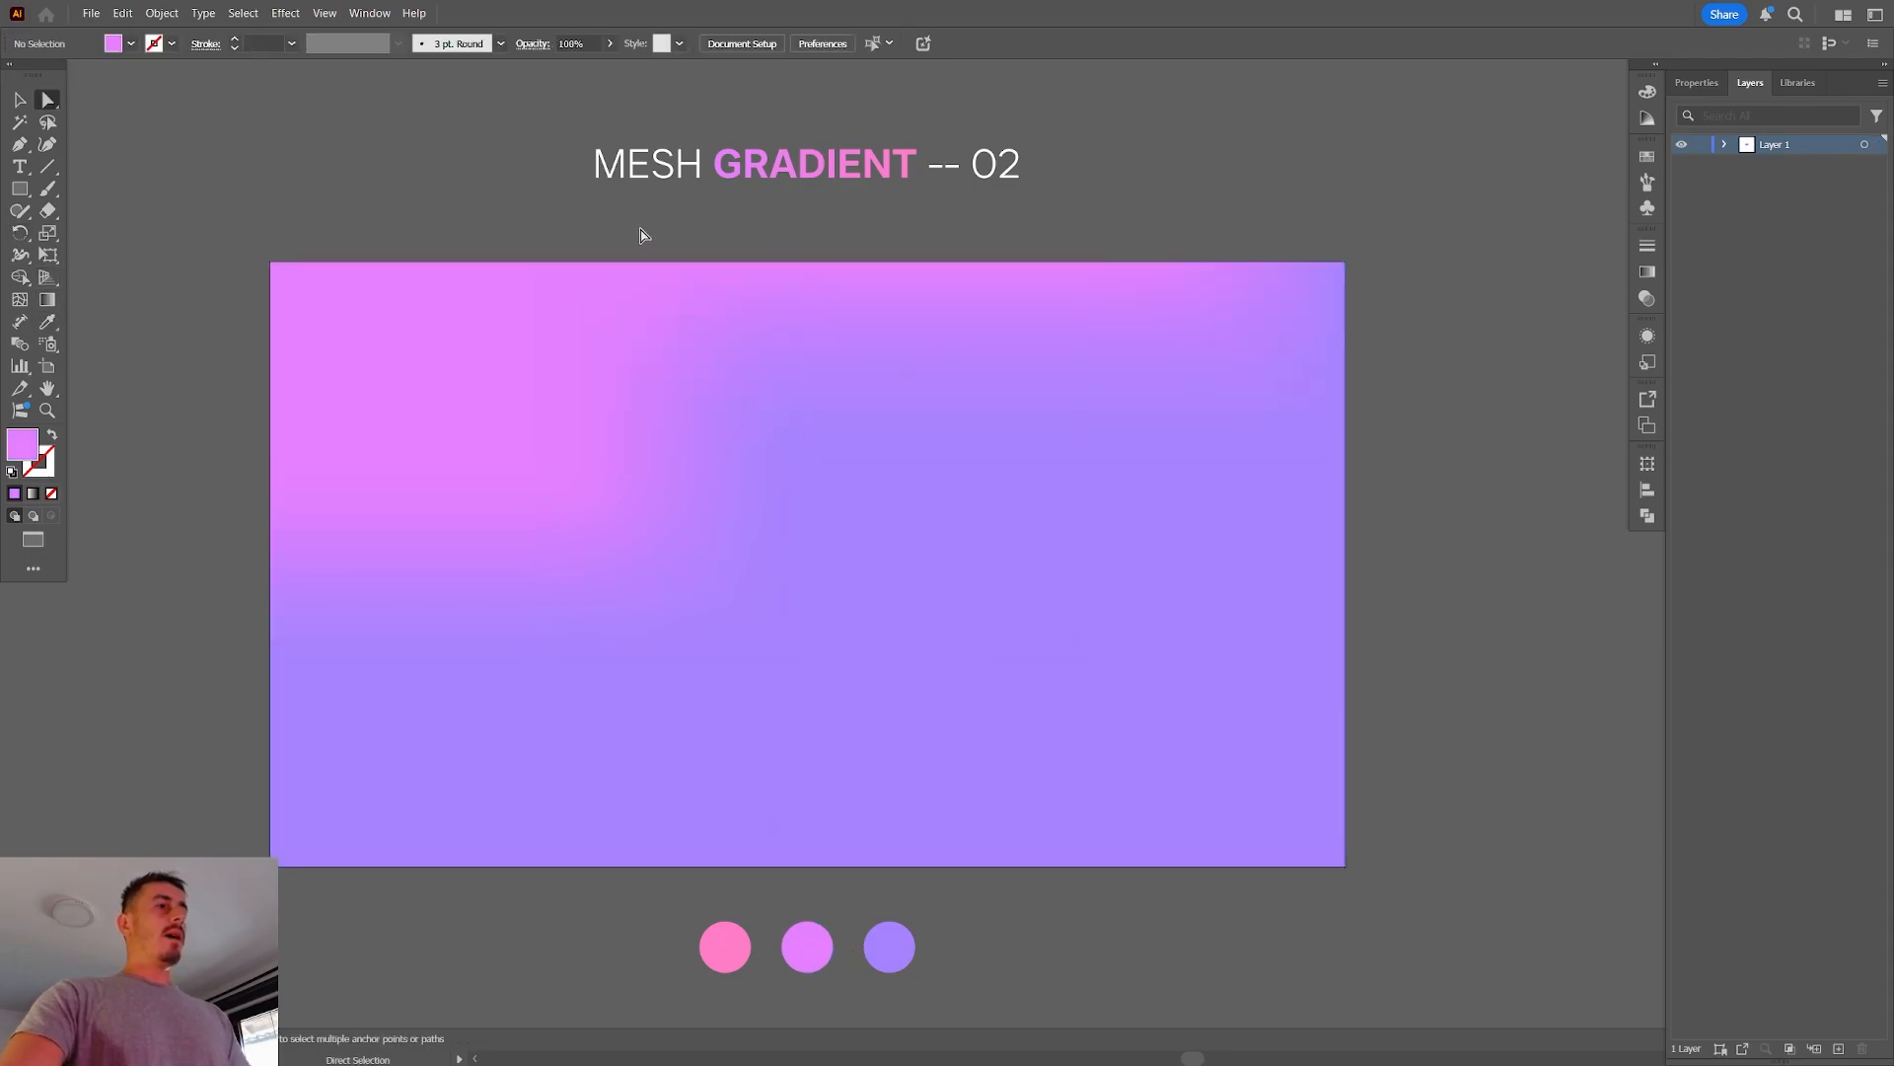
{"action": "left_click", "coordinate": [692, 301]}
{"action": "key", "text": "ctrl+z"}
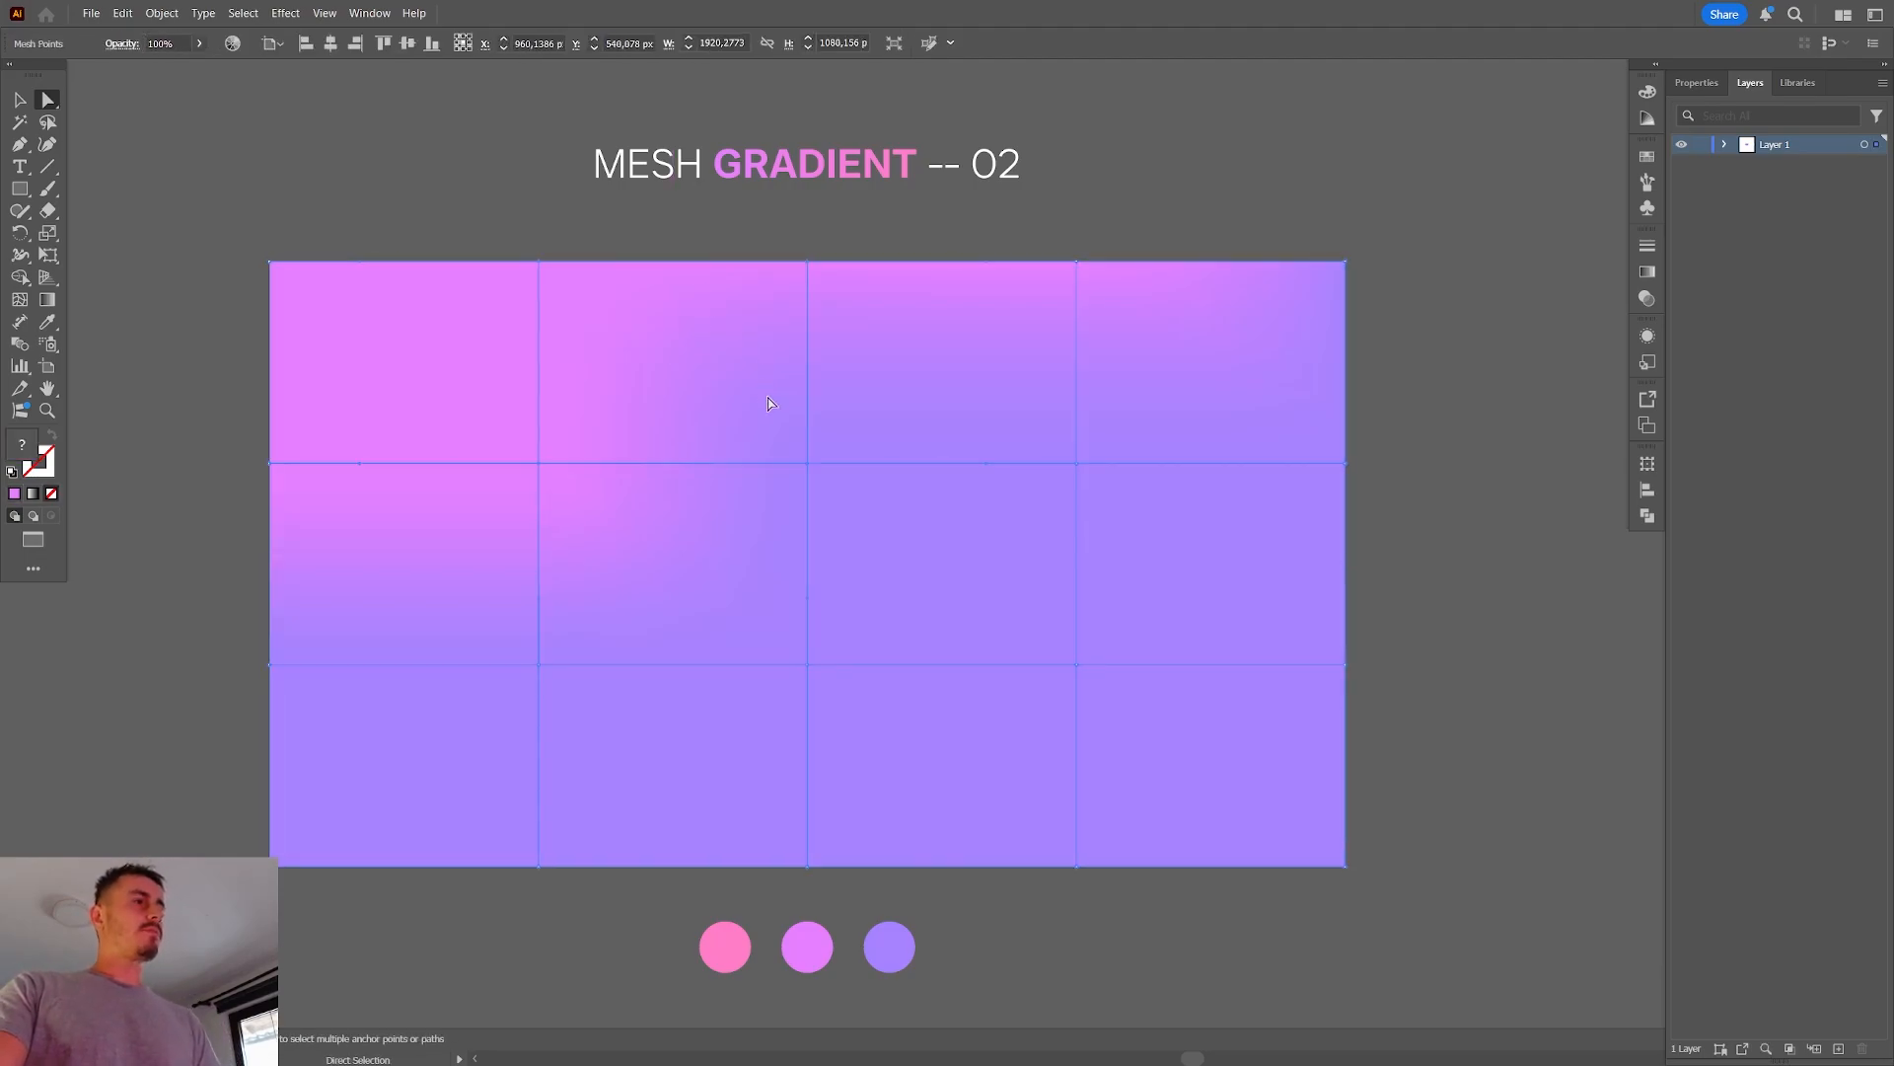
{"action": "left_click", "coordinate": [808, 471]}
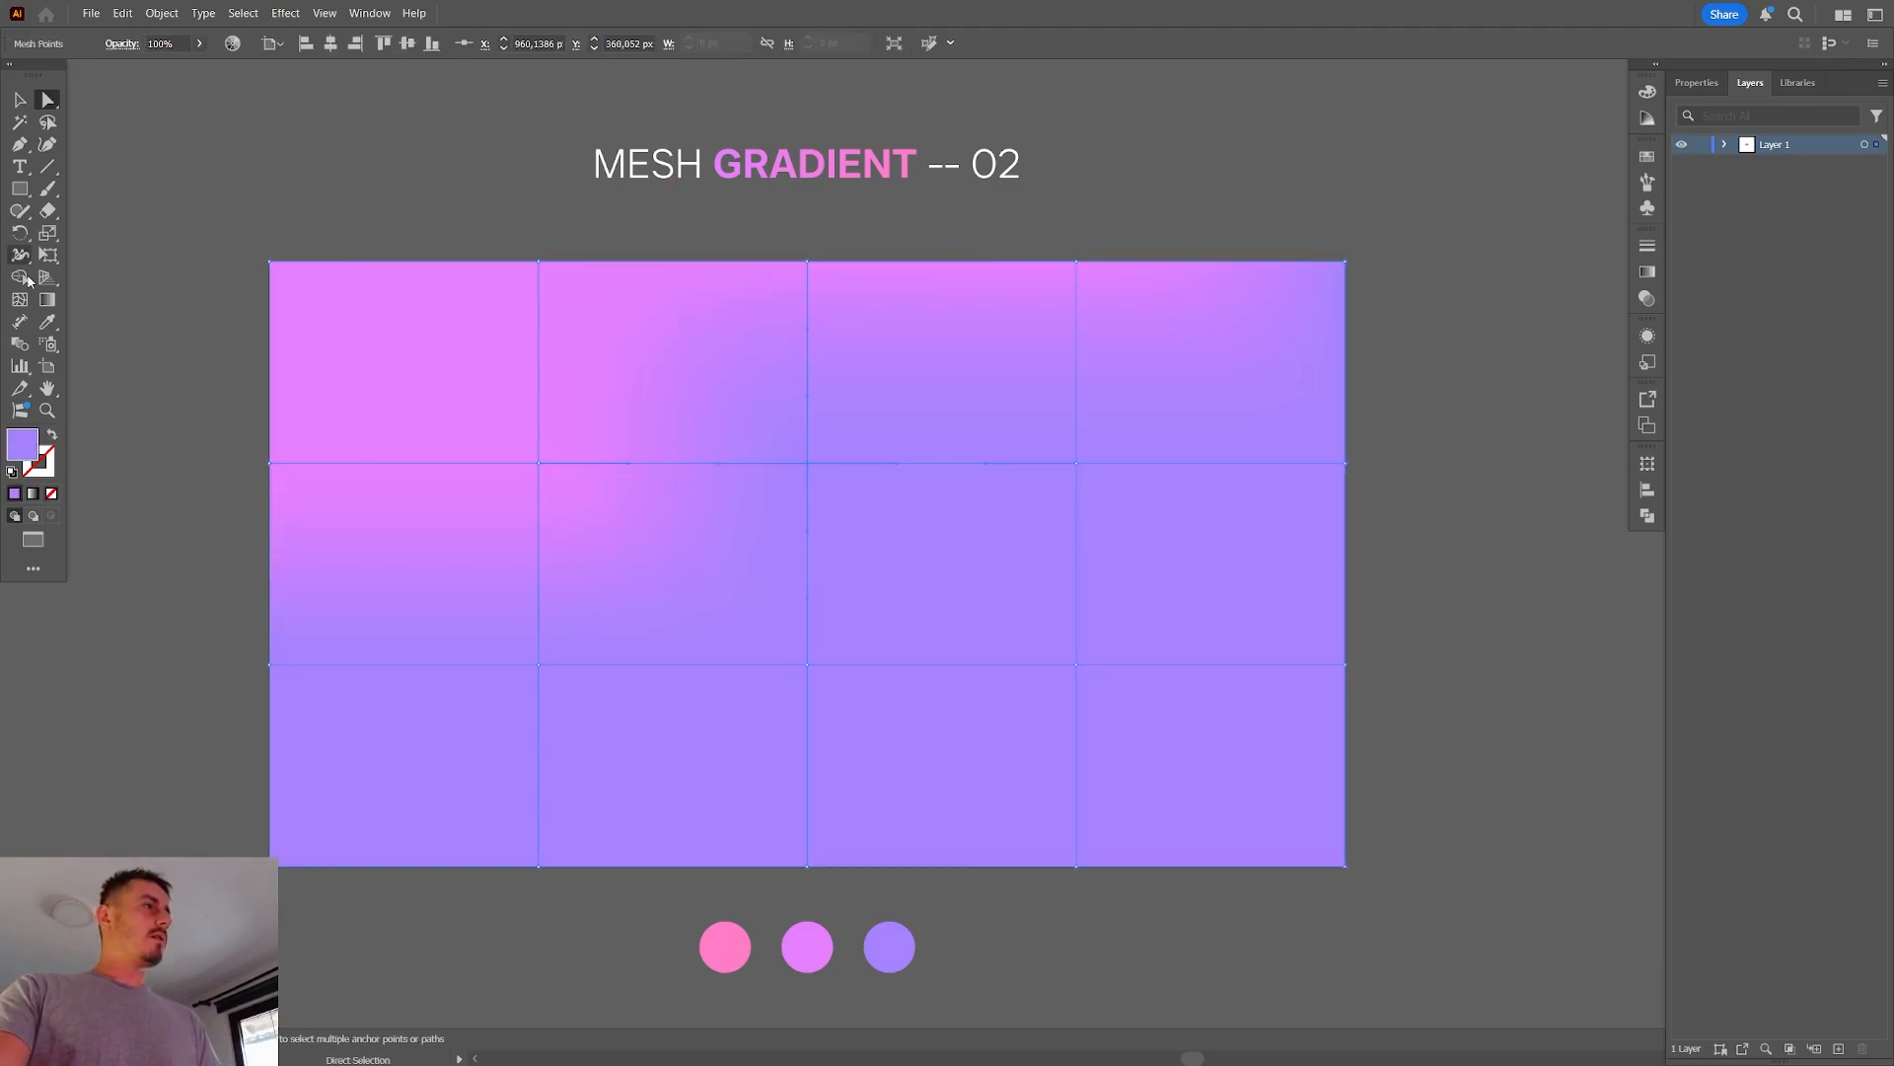
{"action": "key", "text": "i"}
{"action": "left_click", "coordinate": [820, 947]}
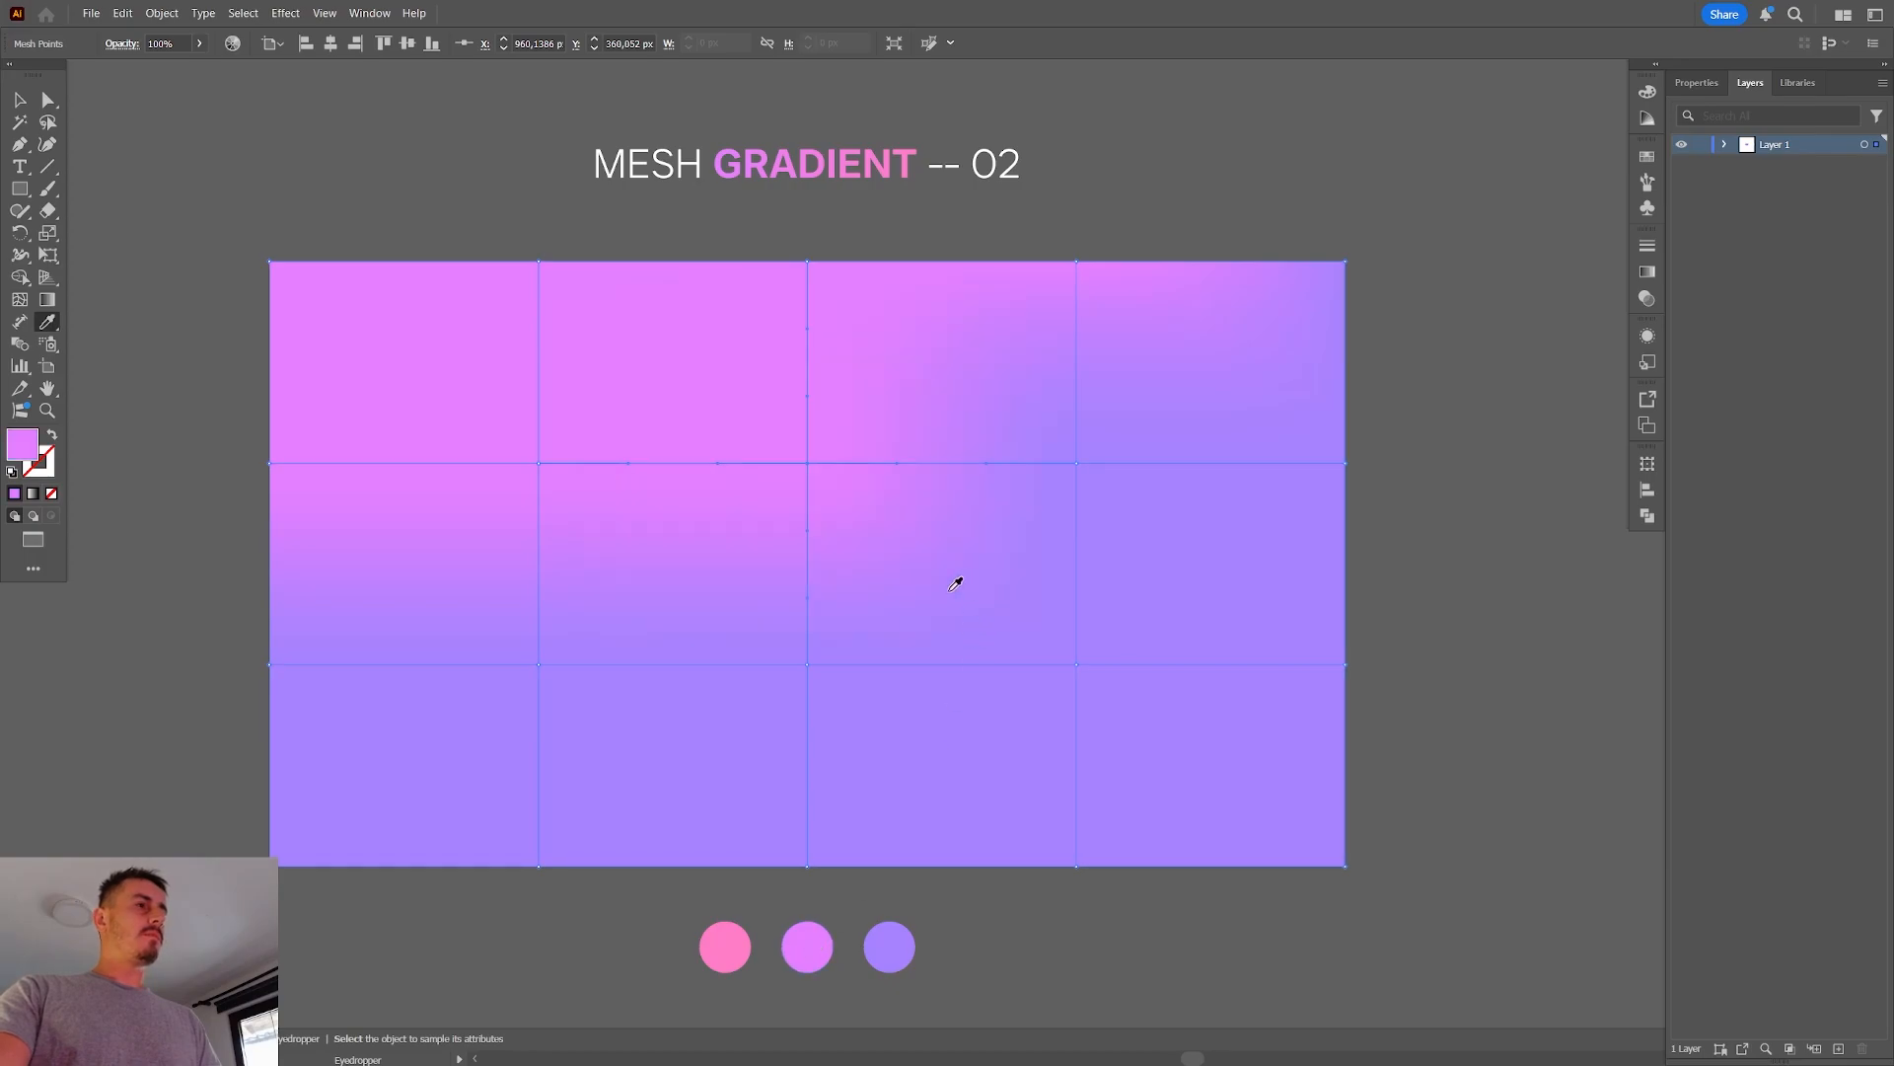
Recolor the two leftmost mesh points of the lower interior row with a blended pink-violet sampled from the gradient
{"action": "key", "text": "a"}
{"action": "left_click", "coordinate": [1076, 464]}
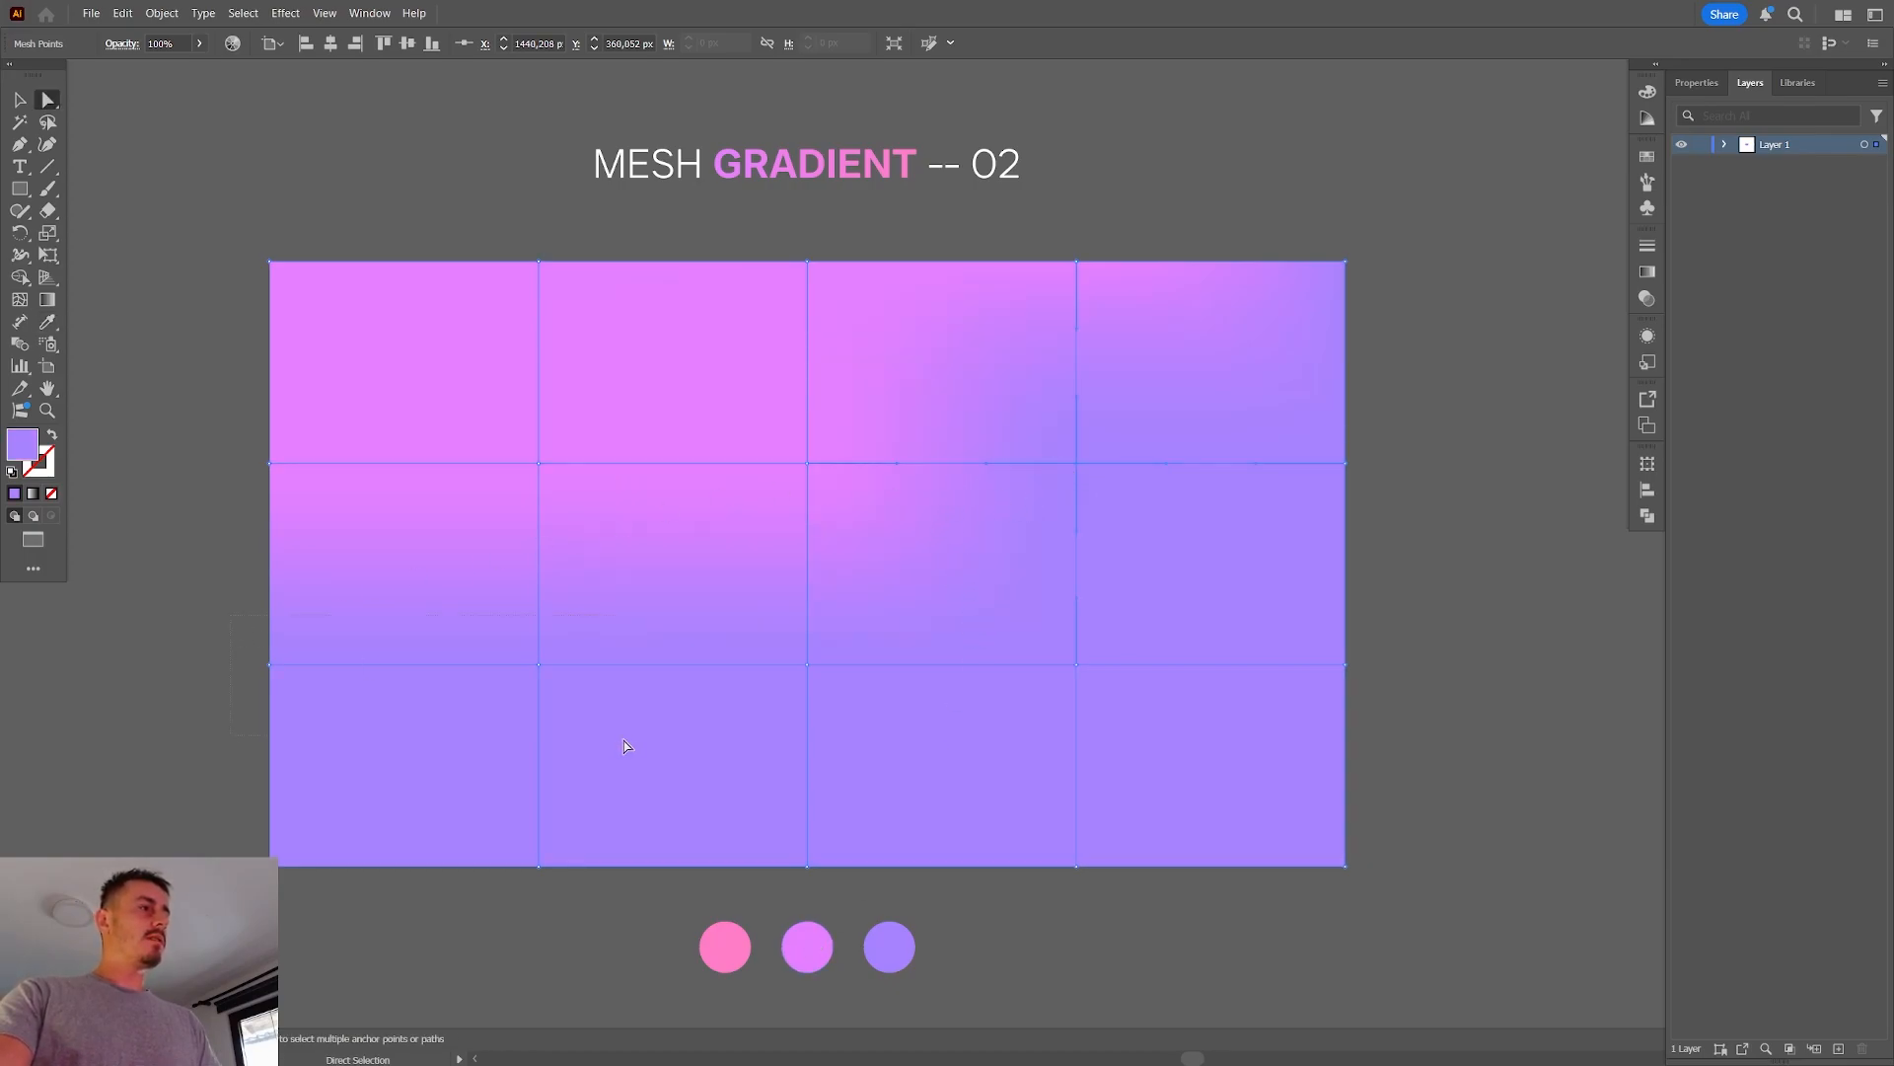
{"action": "left_click_drag", "start_coordinate": [623, 745], "coordinate": [635, 742]}
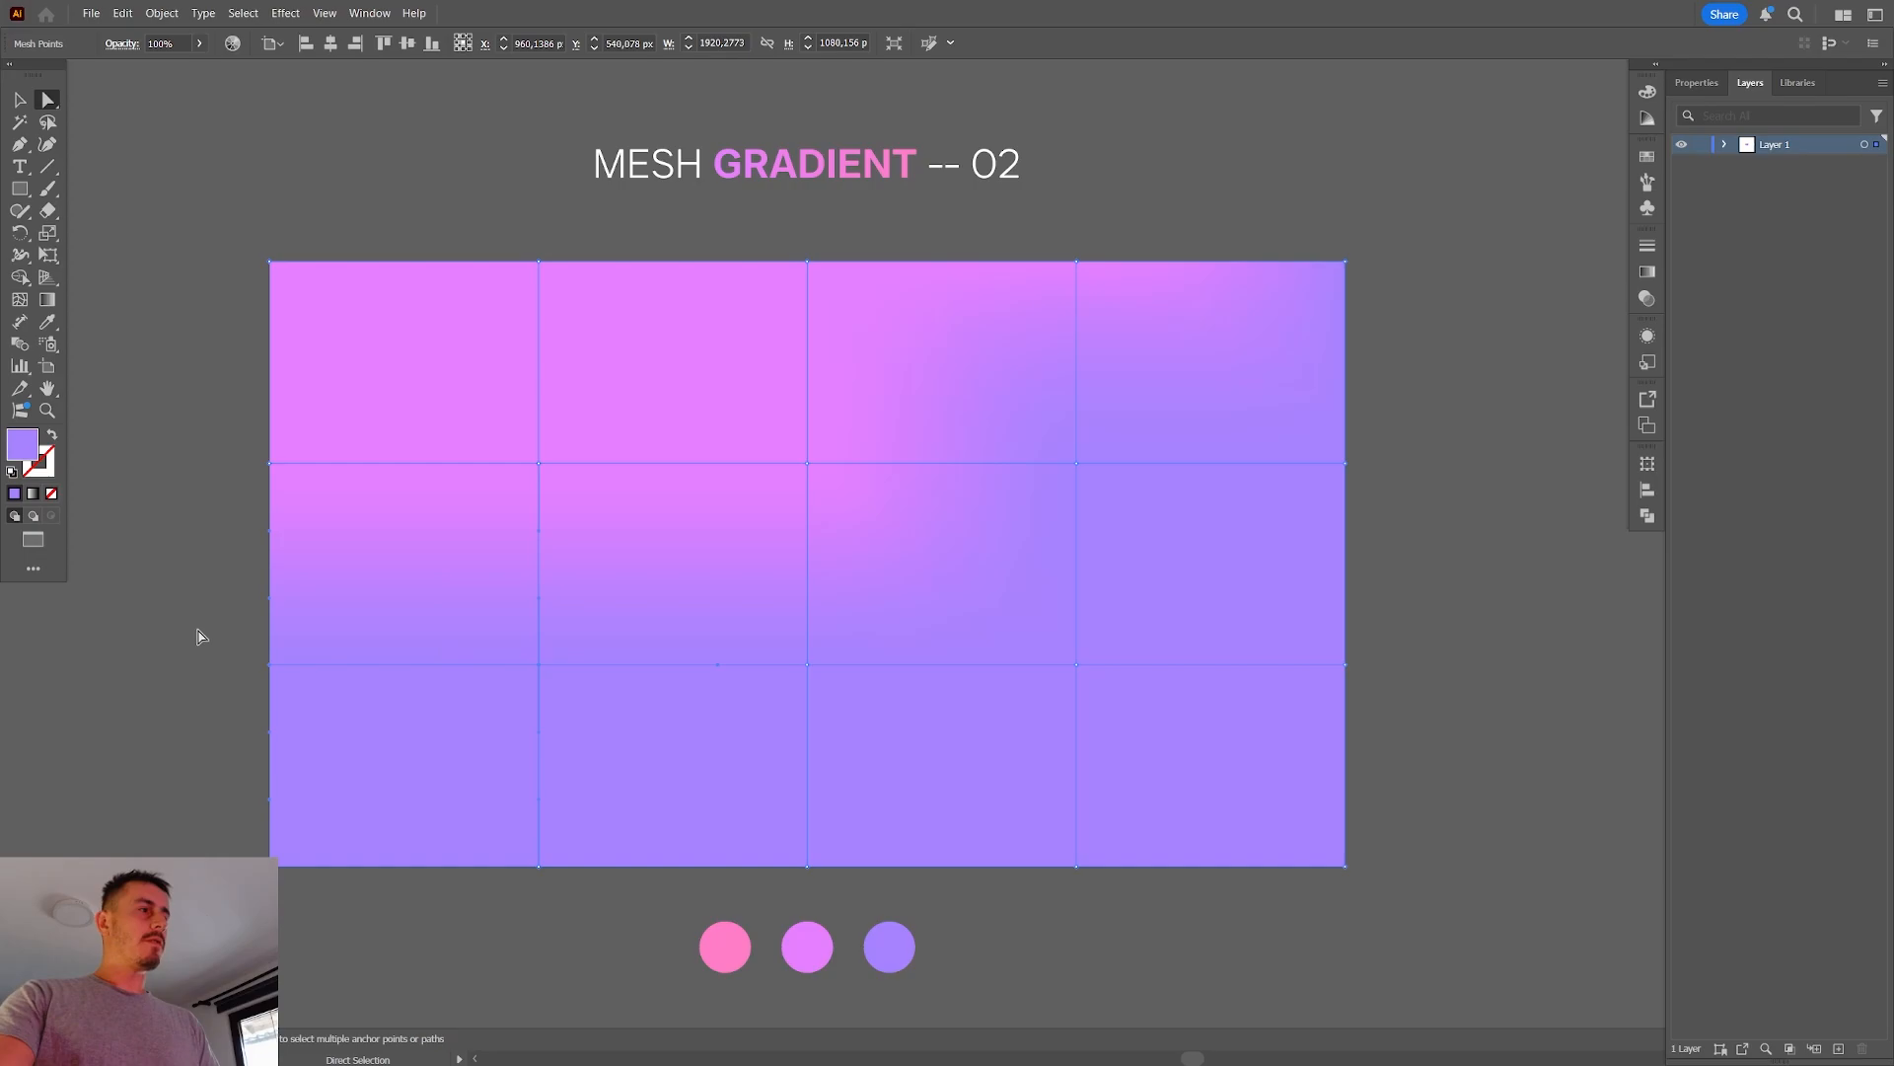
{"action": "left_click_drag", "start_coordinate": [197, 632], "coordinate": [590, 713]}
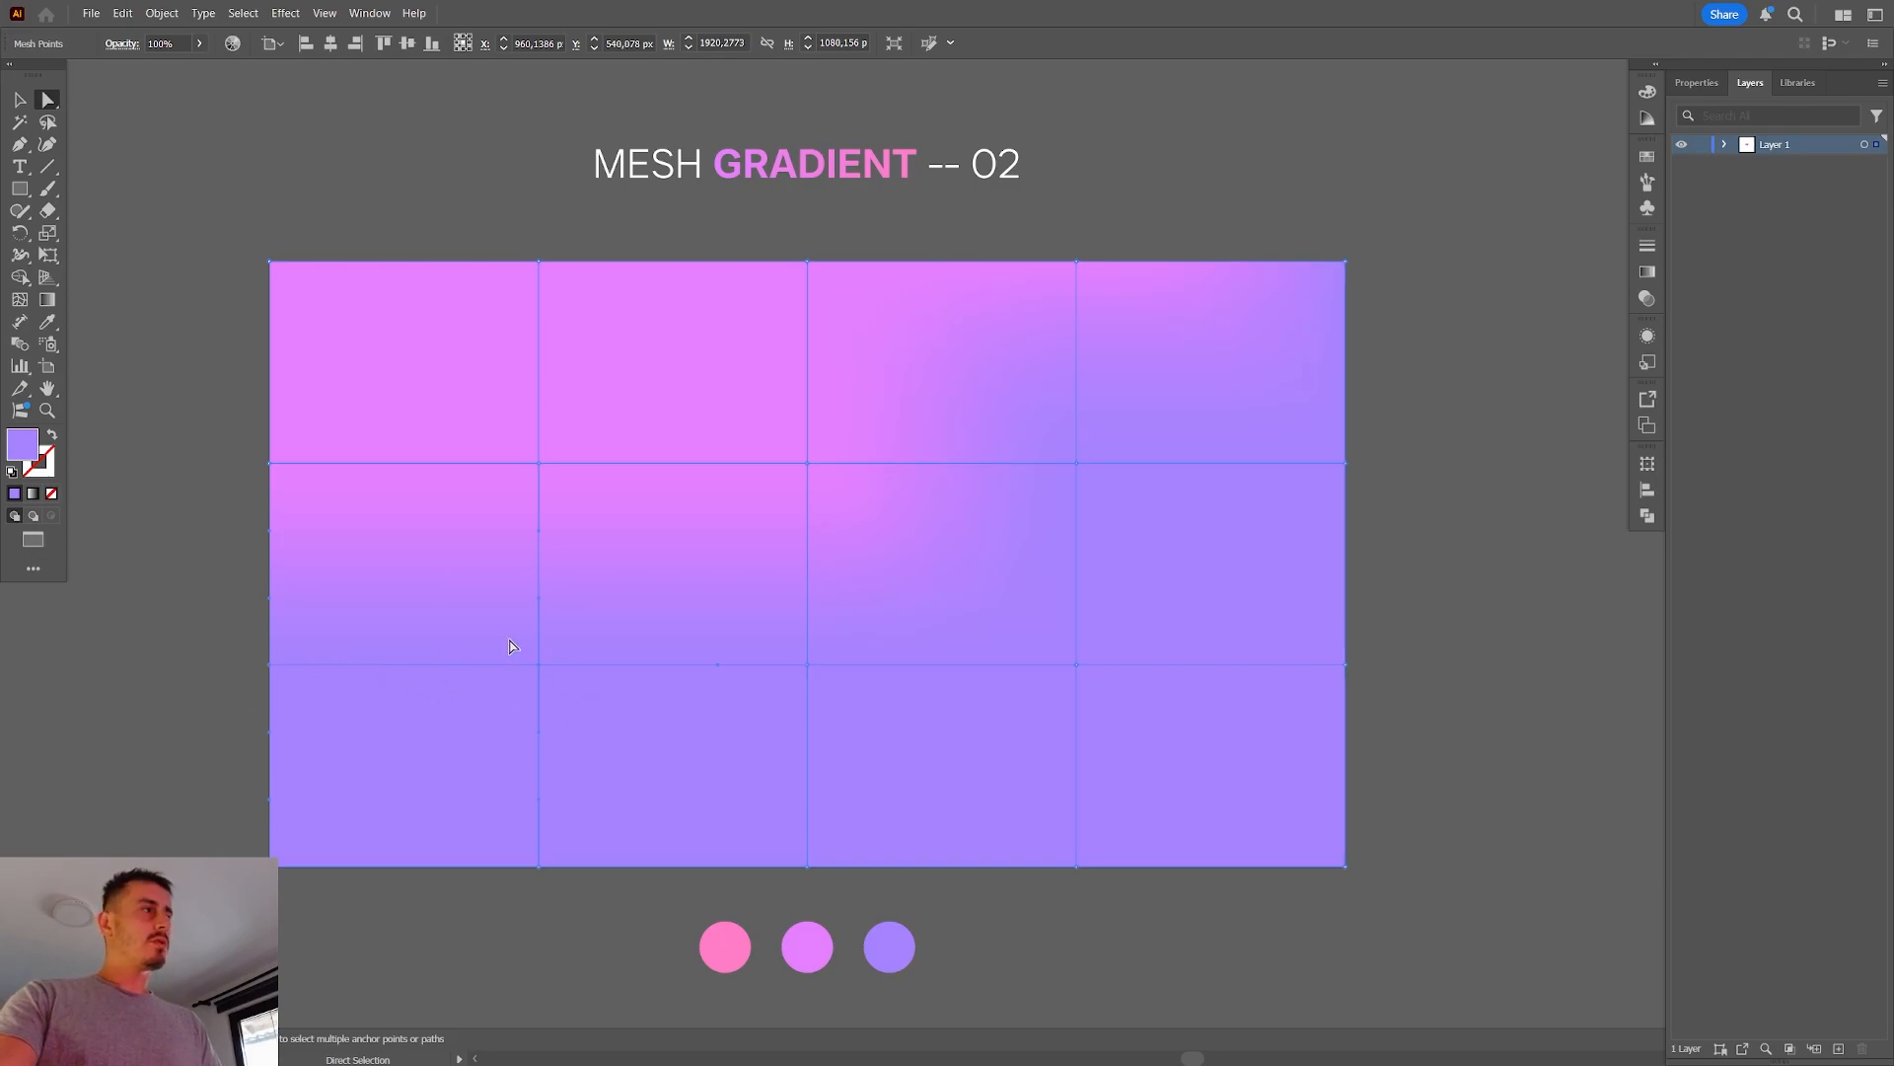
{"action": "left_click", "coordinate": [49, 322]}
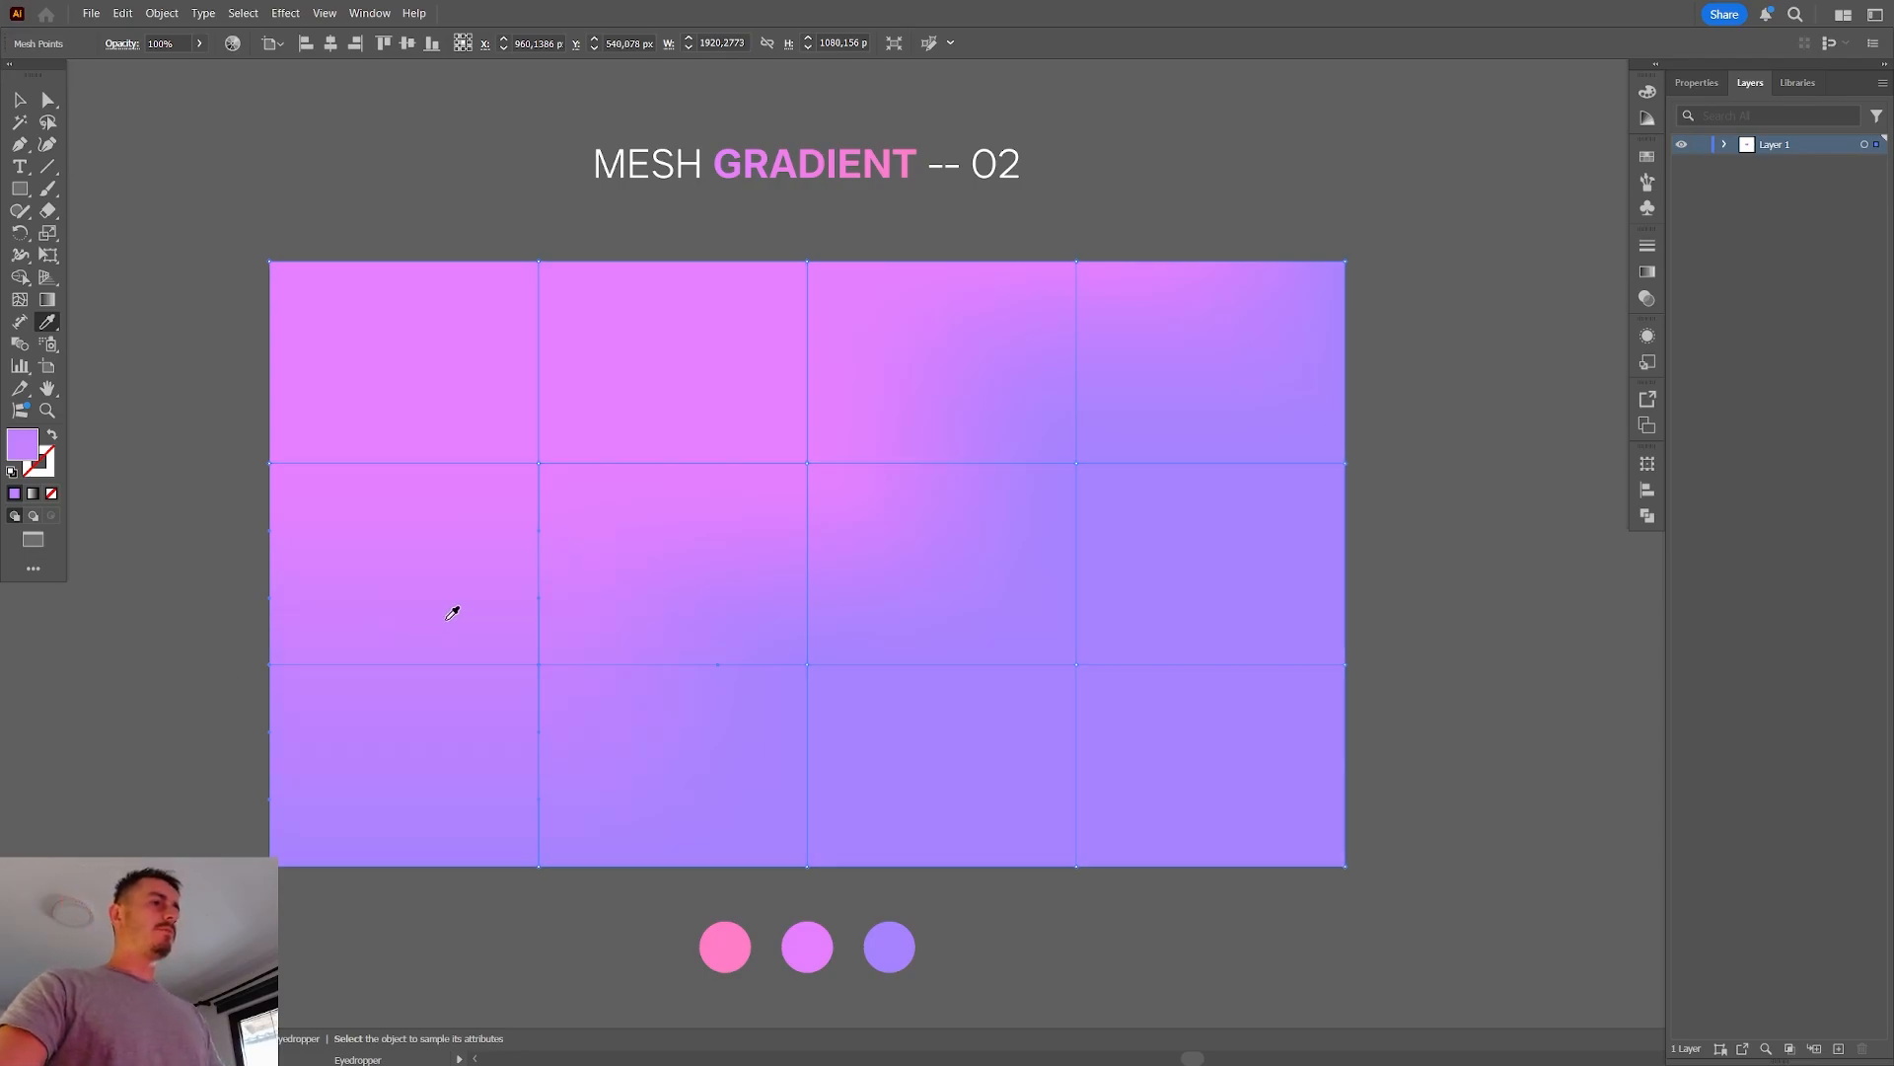
Recolor the middle mesh point of the lower interior row with an orchid pink sampled from the artwork
{"action": "key", "text": "a"}
{"action": "left_click", "coordinate": [807, 665]}
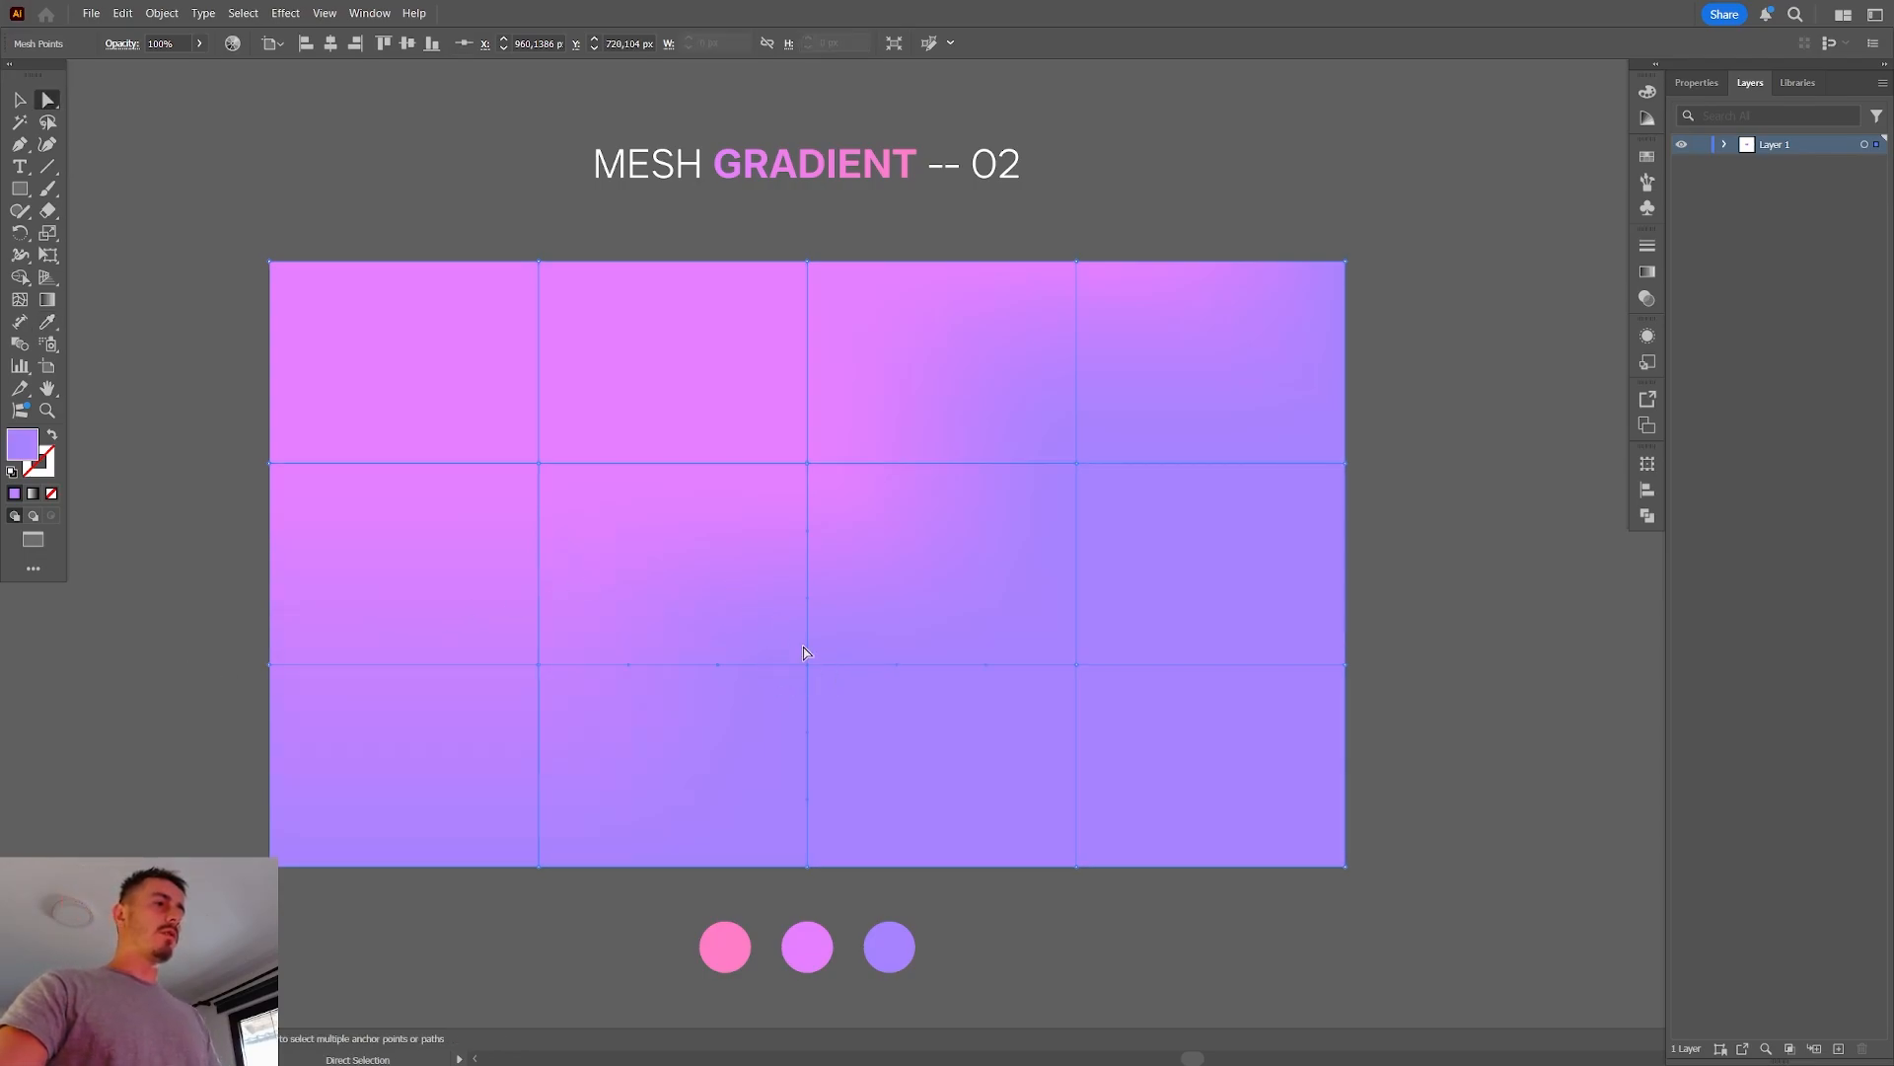
{"action": "left_click", "coordinate": [46, 326]}
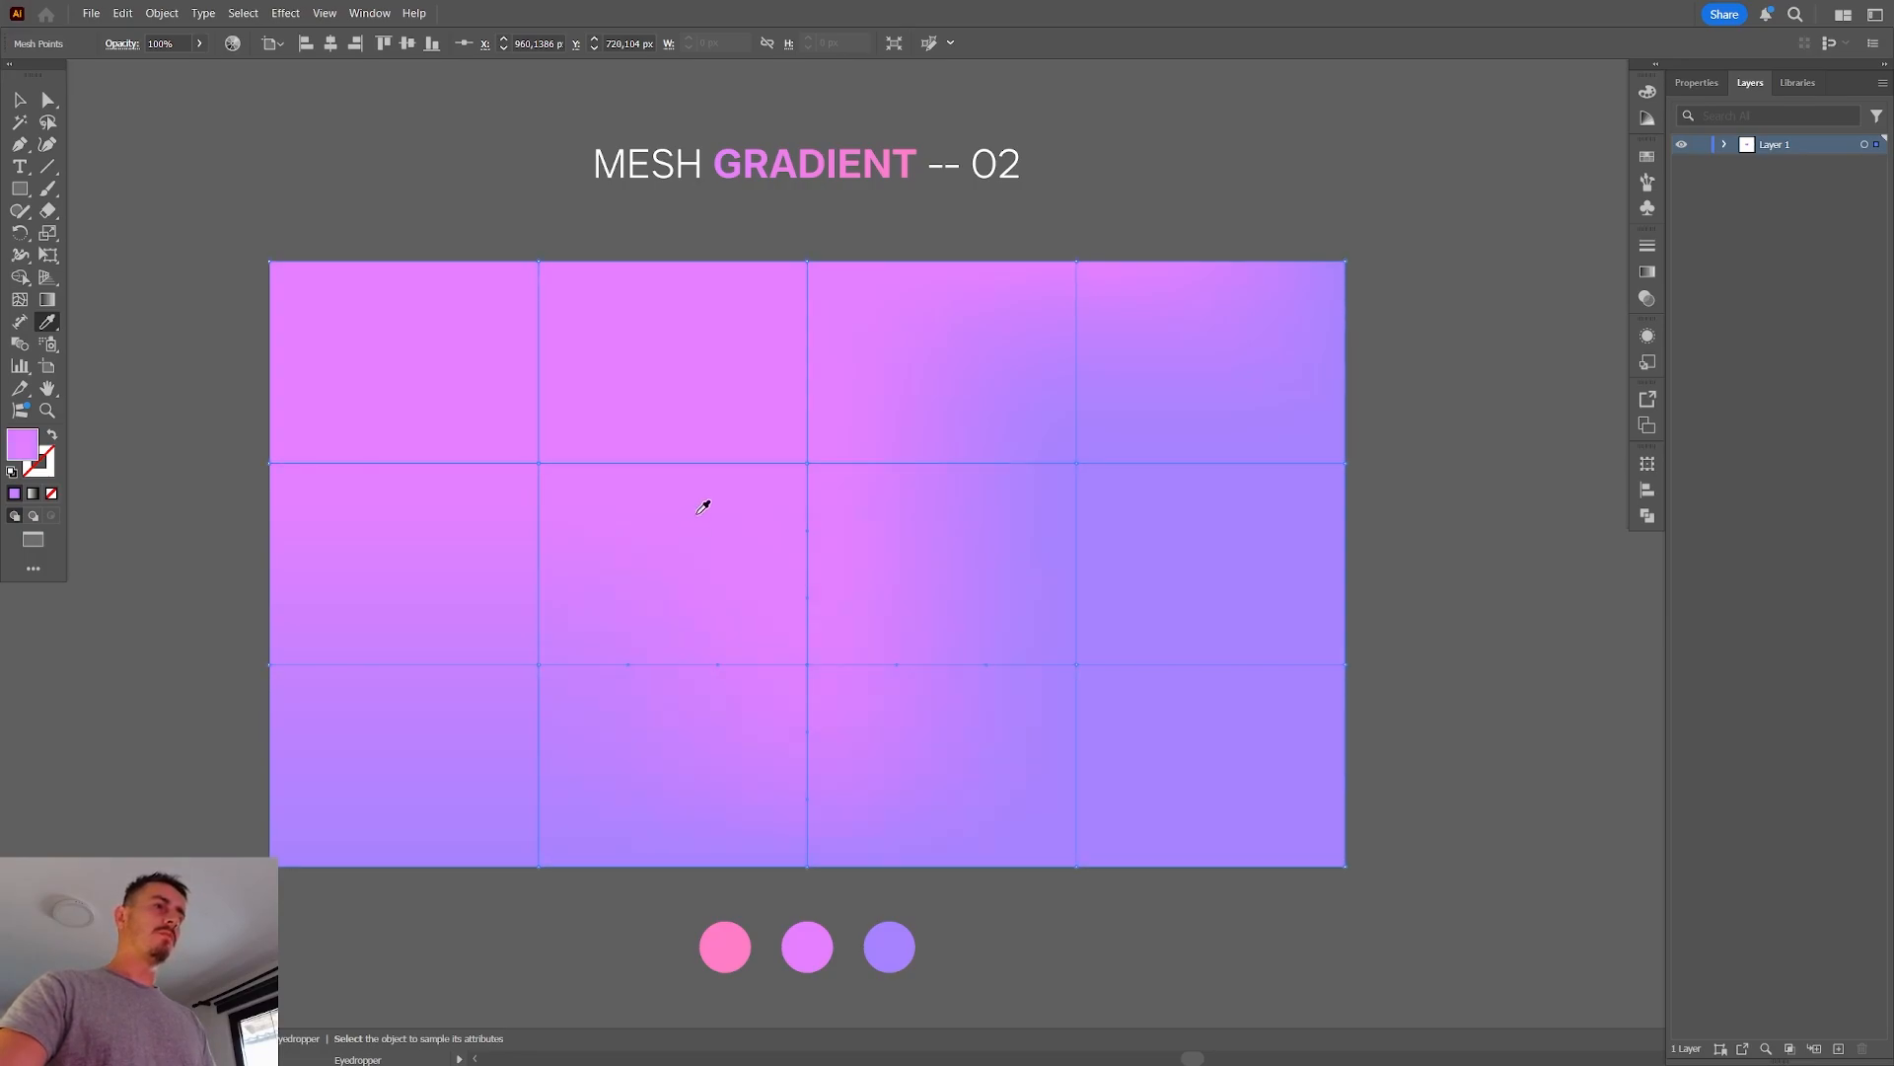
Recolor the fourth mesh point on the rectangle's top edge with a blended violet sampled from the gradient, then deselect the mesh
{"action": "key", "text": "a"}
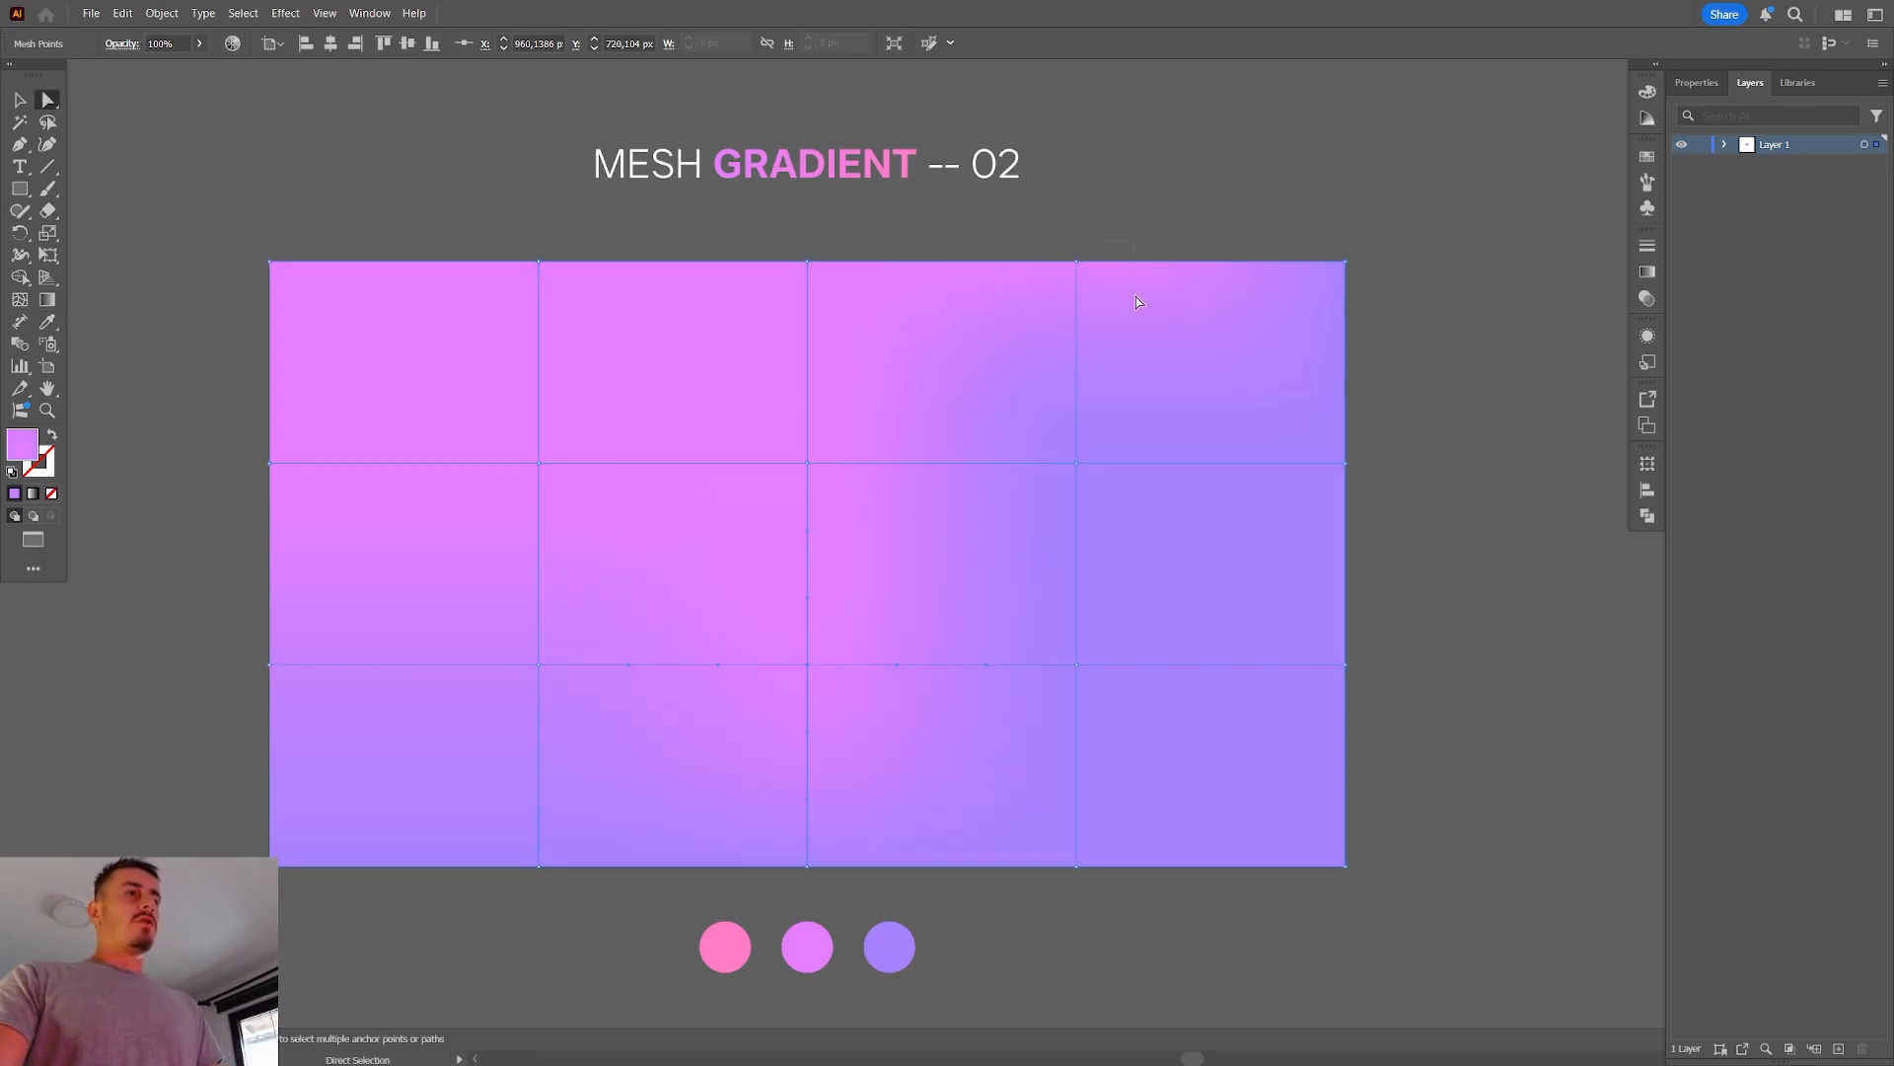
{"action": "left_click", "coordinate": [1076, 261]}
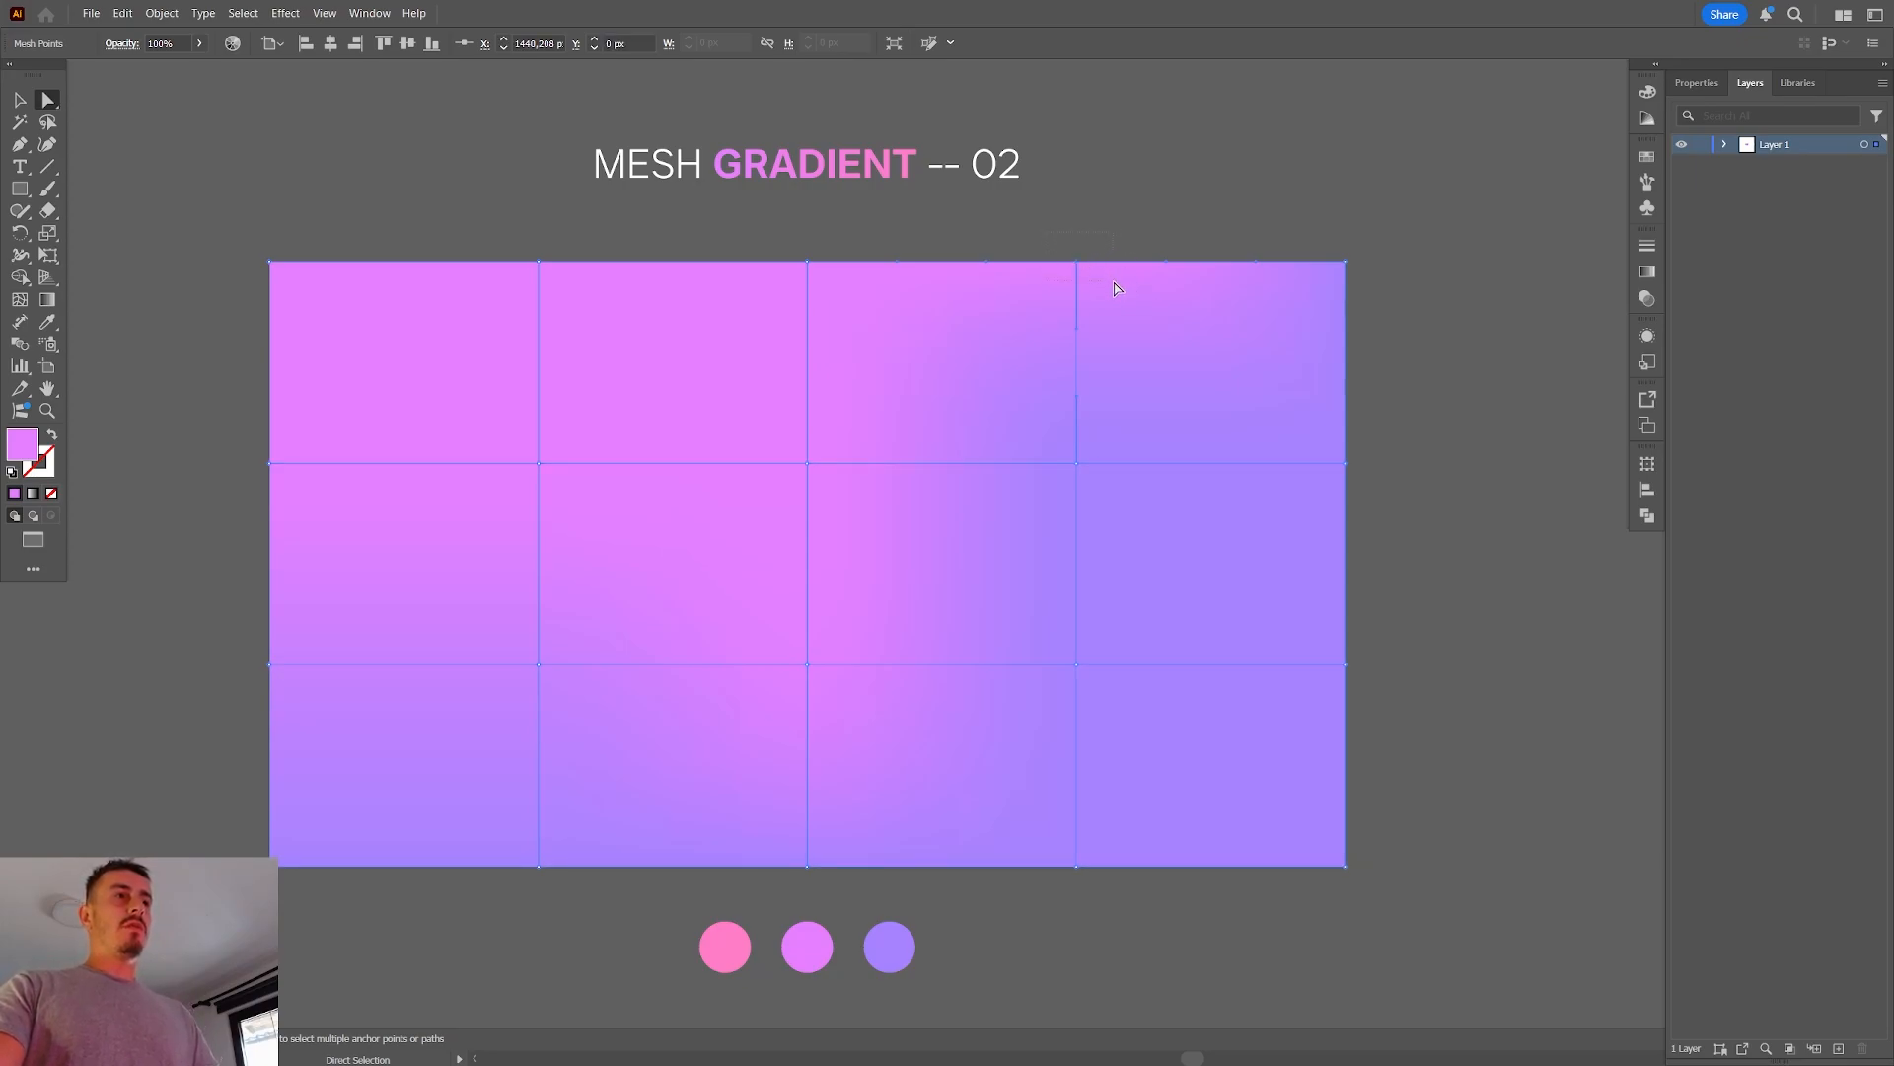
{"action": "key", "text": "i"}
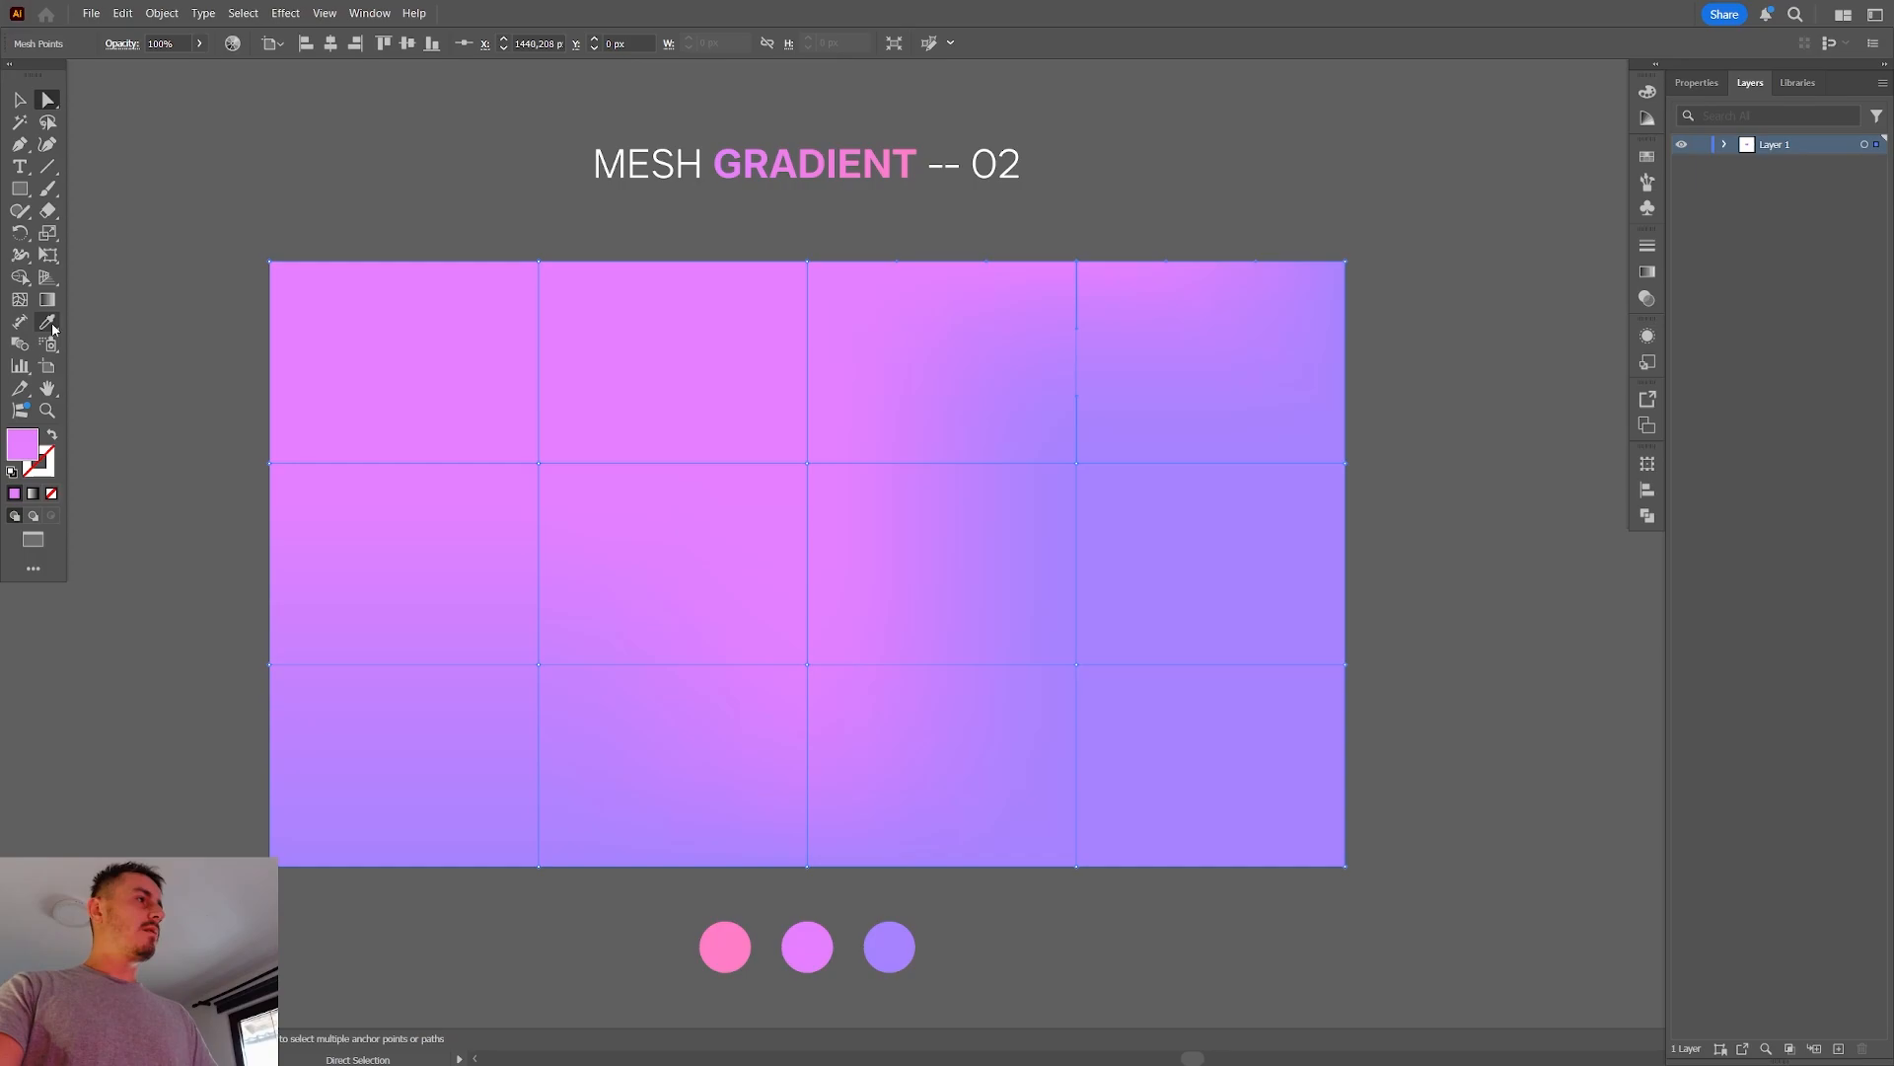
{"action": "left_click", "coordinate": [1171, 301]}
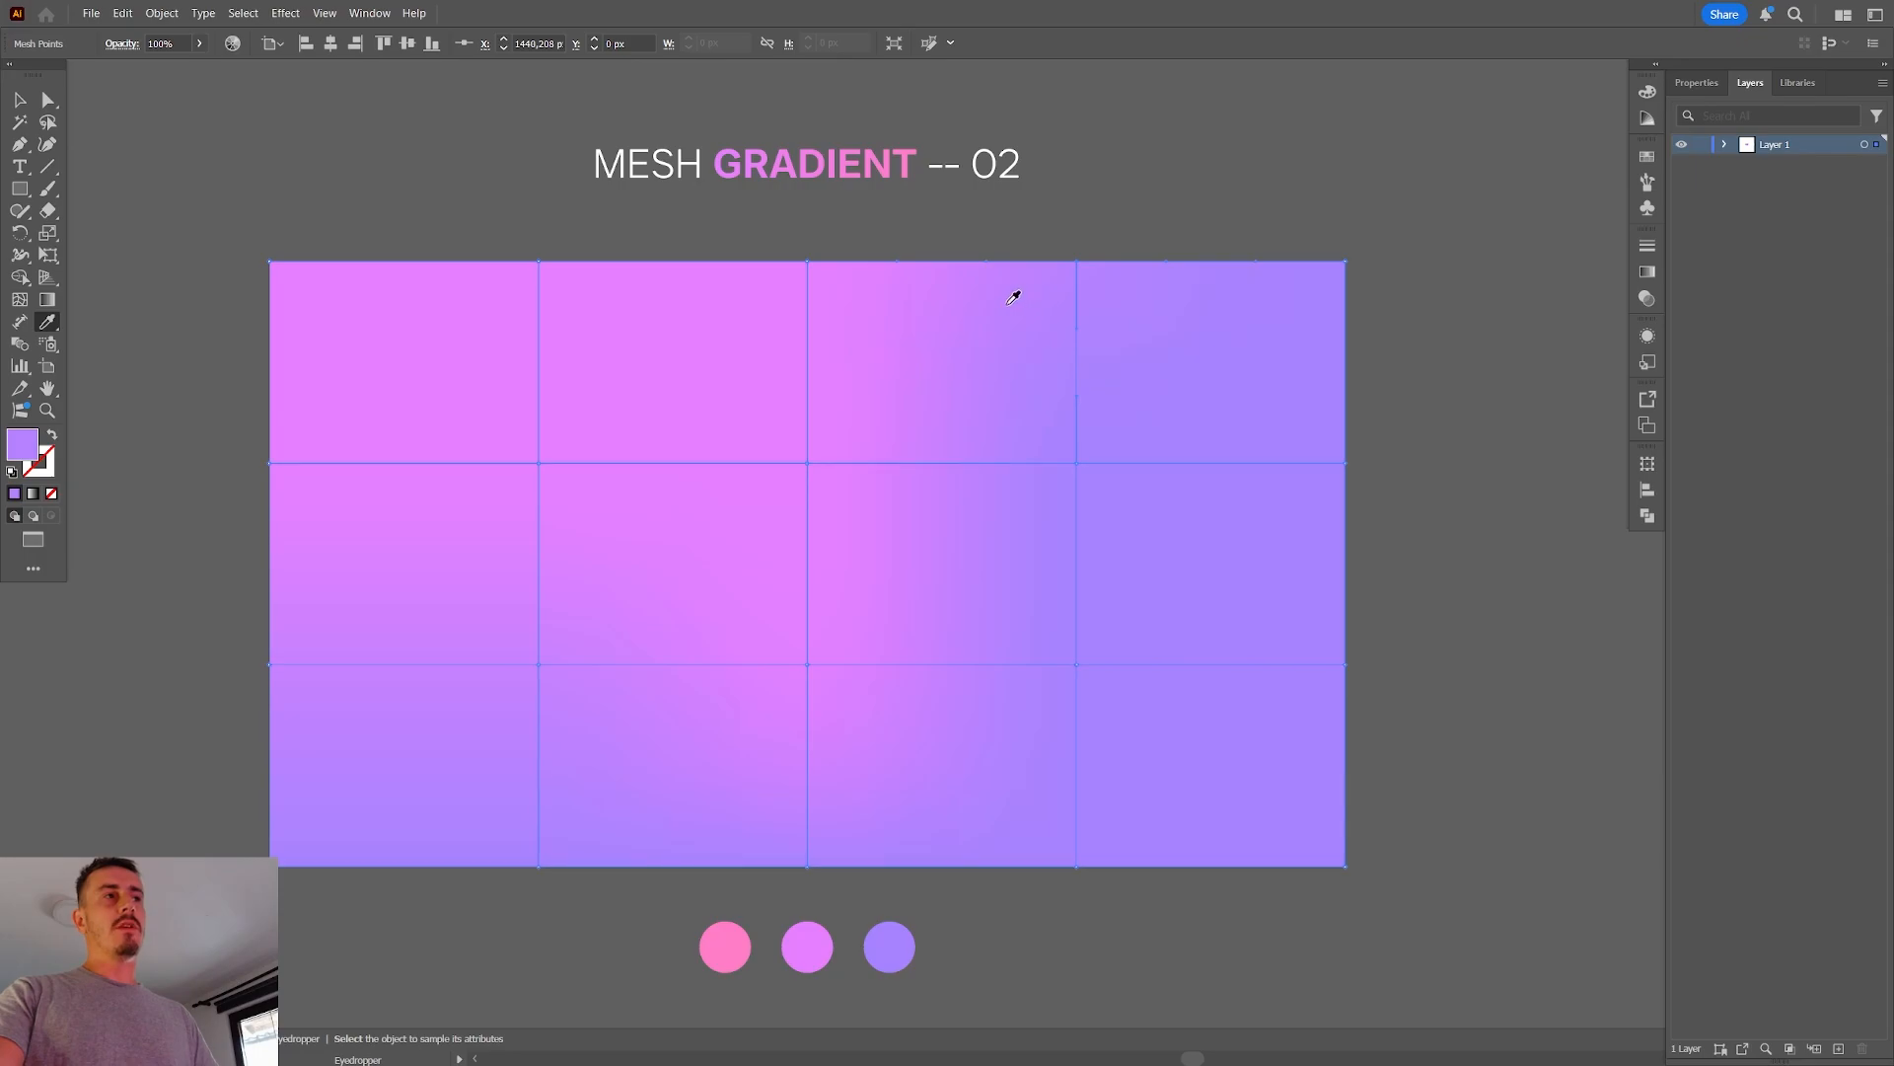
{"action": "key", "text": "a"}
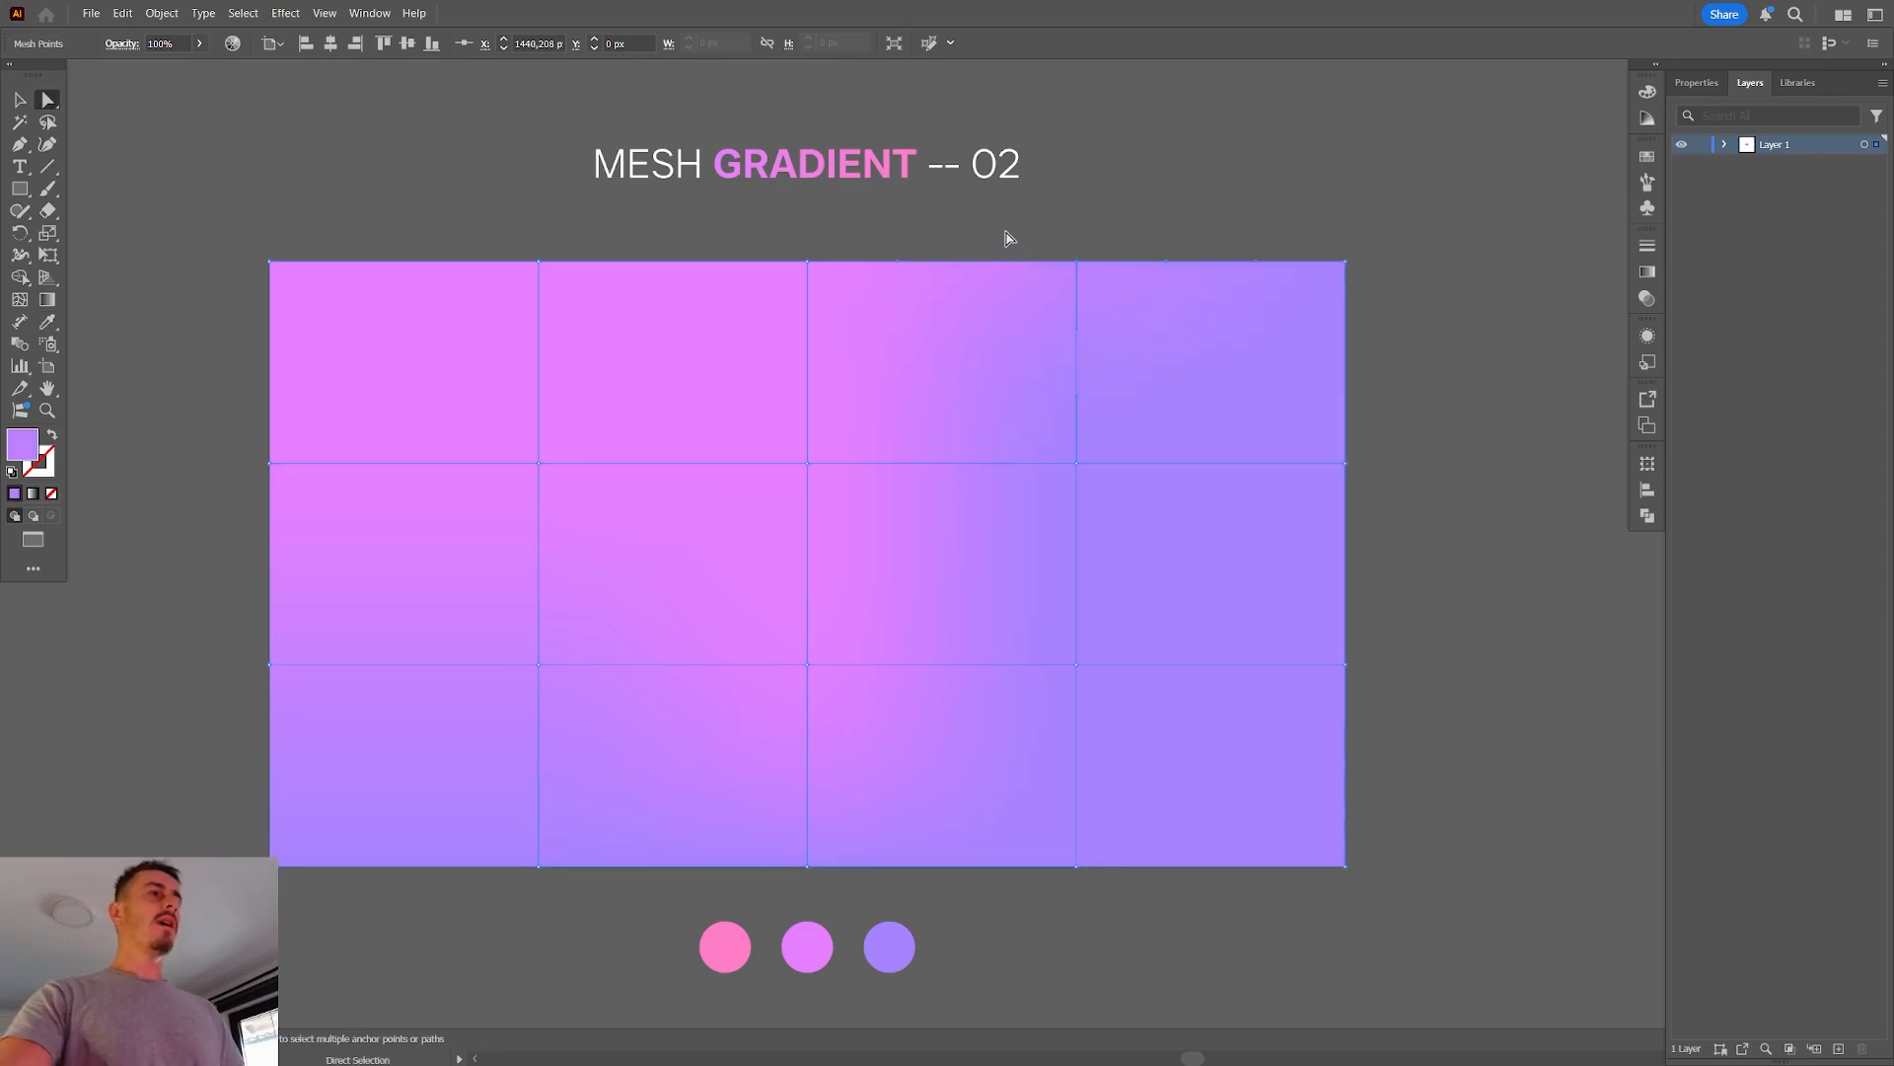
{"action": "left_click", "coordinate": [999, 239]}
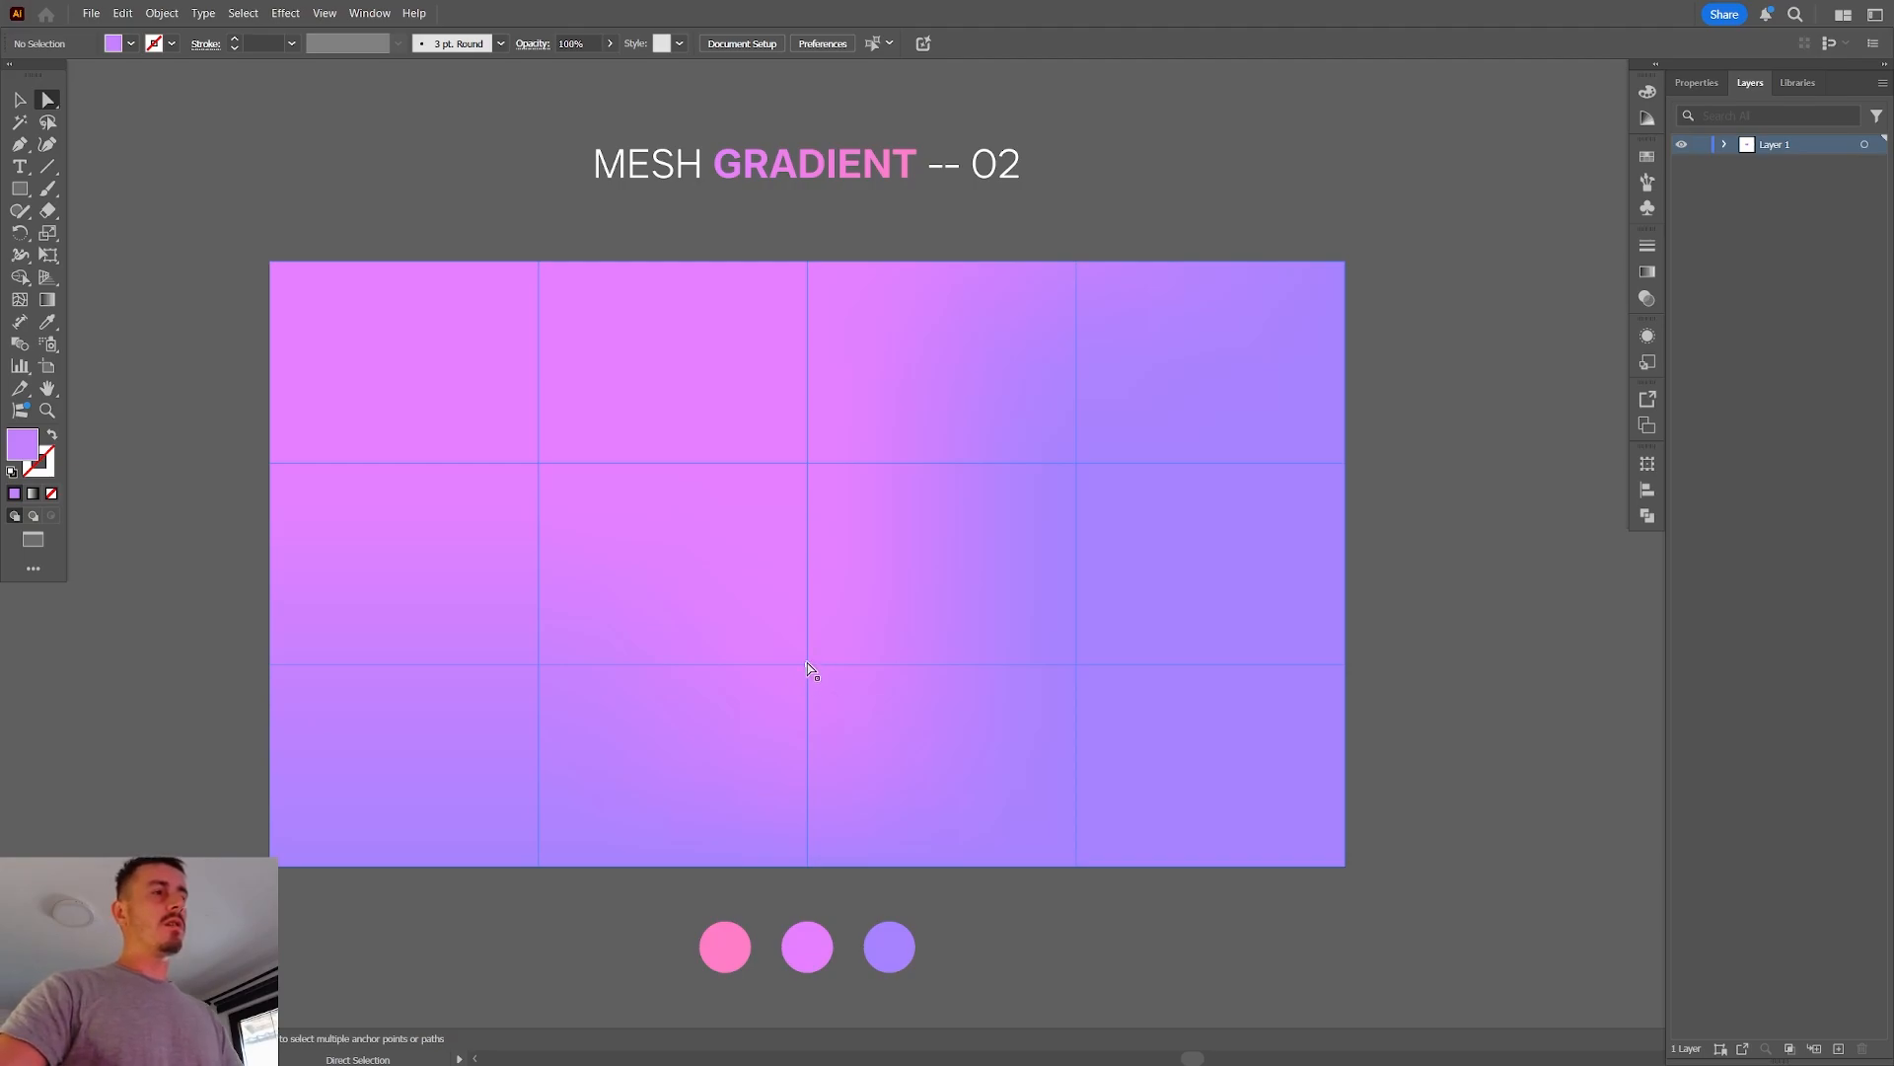
Move the middle mesh point of the lower interior row up and right, above the upper interior row and close to the fourth column
{"action": "left_click", "coordinate": [795, 693]}
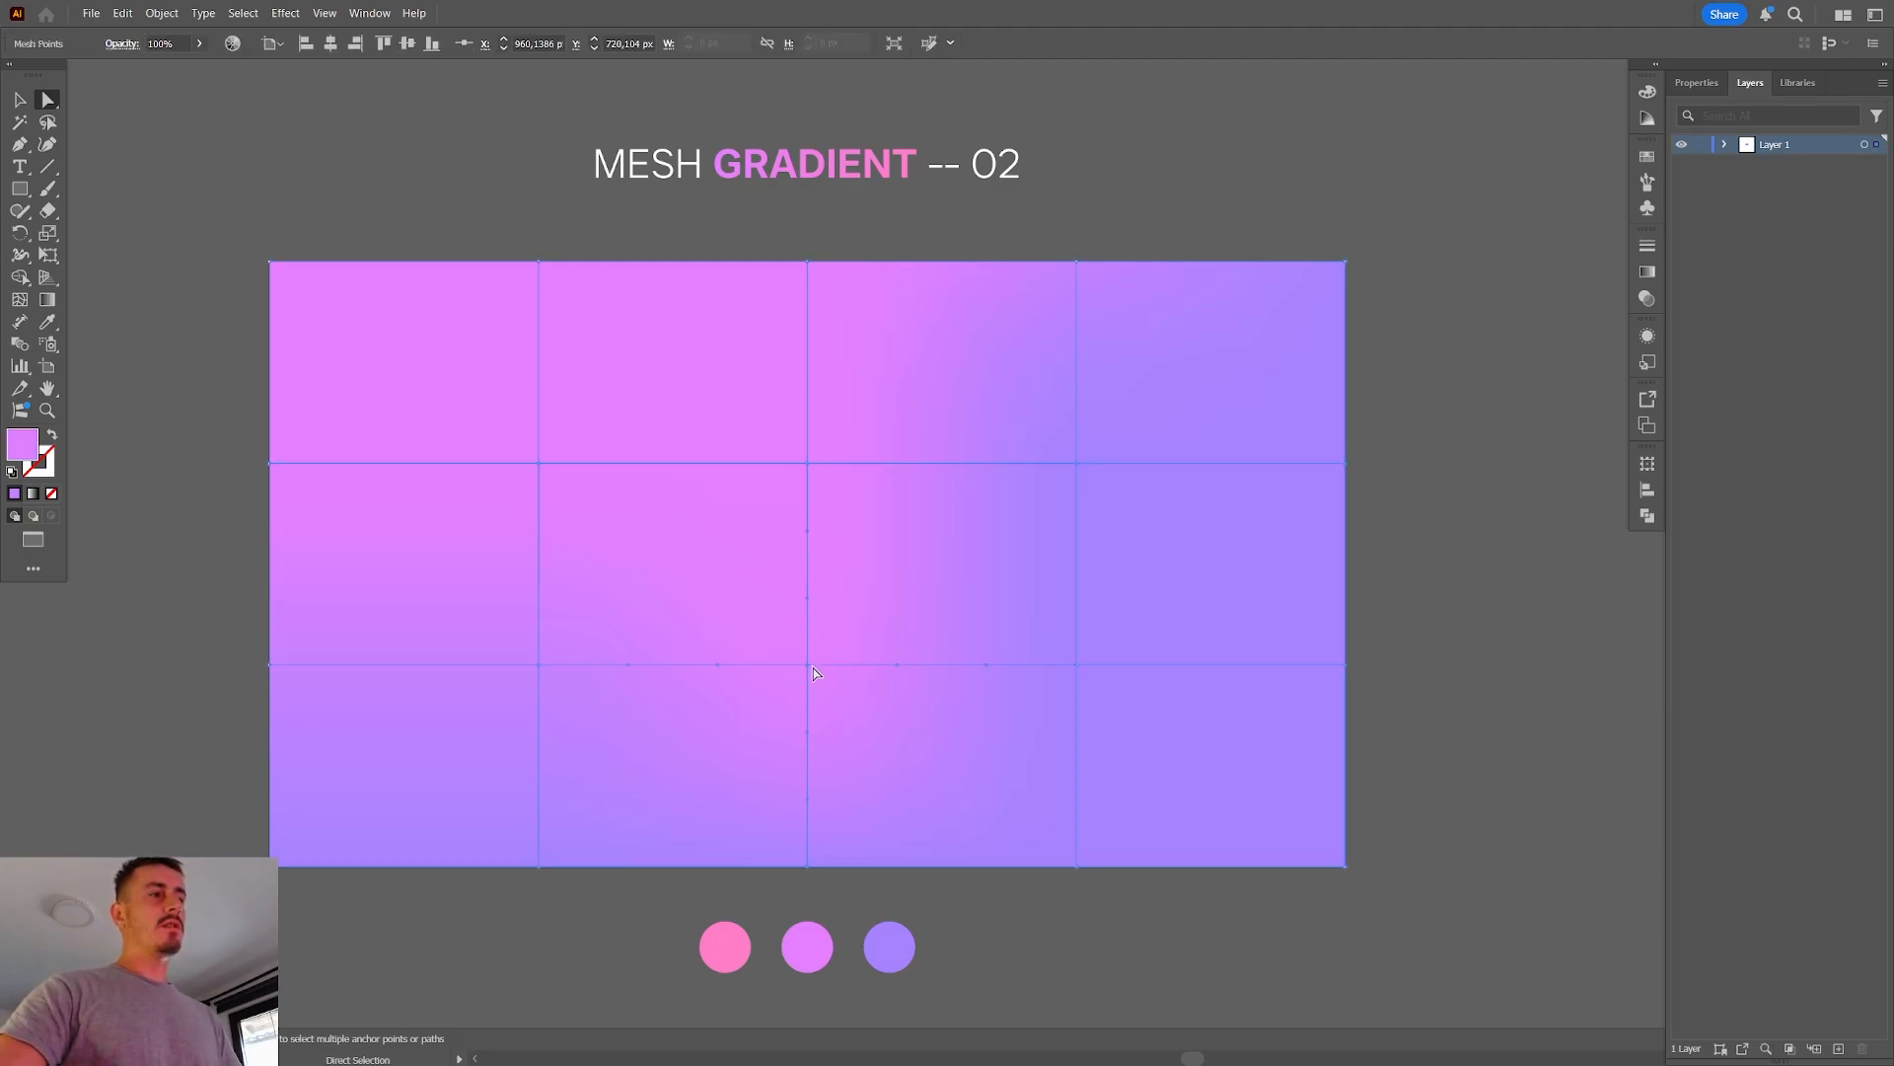
{"action": "left_click_drag", "start_coordinate": [807, 665], "coordinate": [1004, 435]}
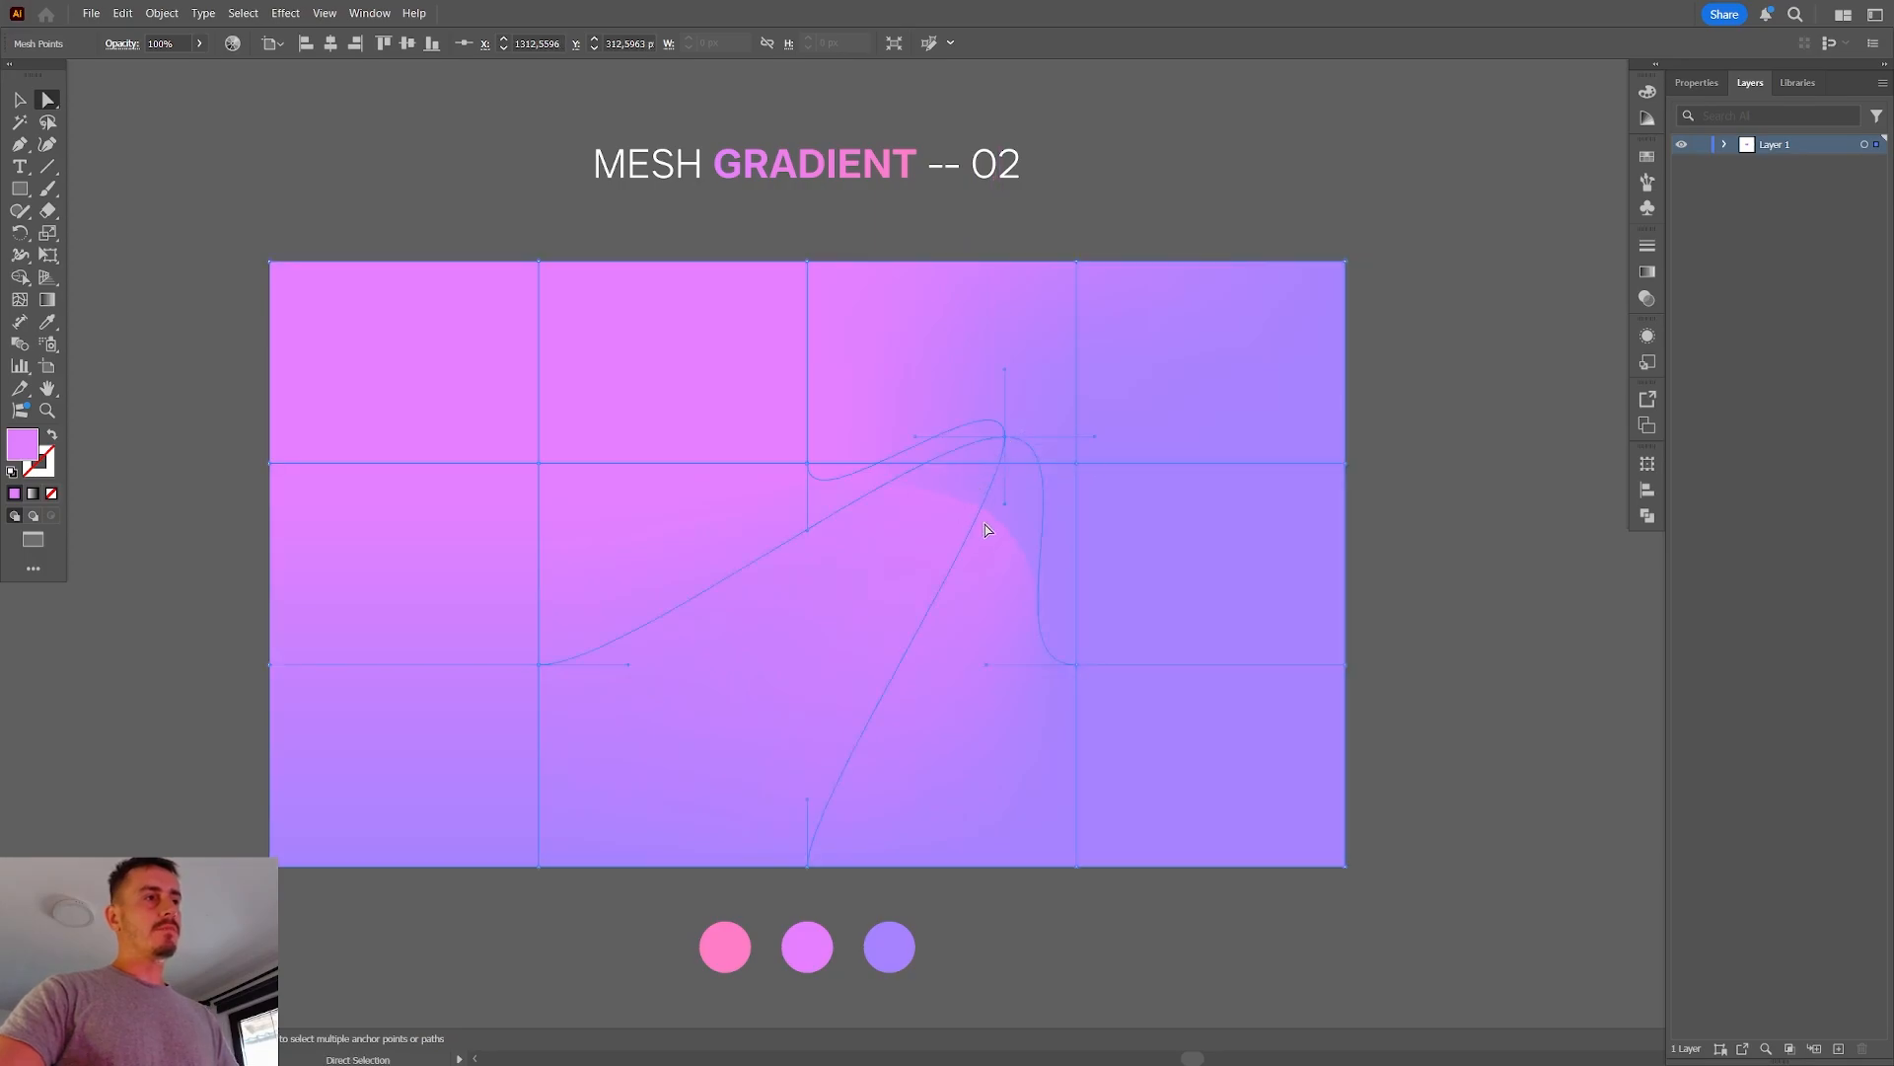
{"action": "scroll", "coordinate": [1006, 555], "scroll_direction": "up", "scroll_amount": 1}
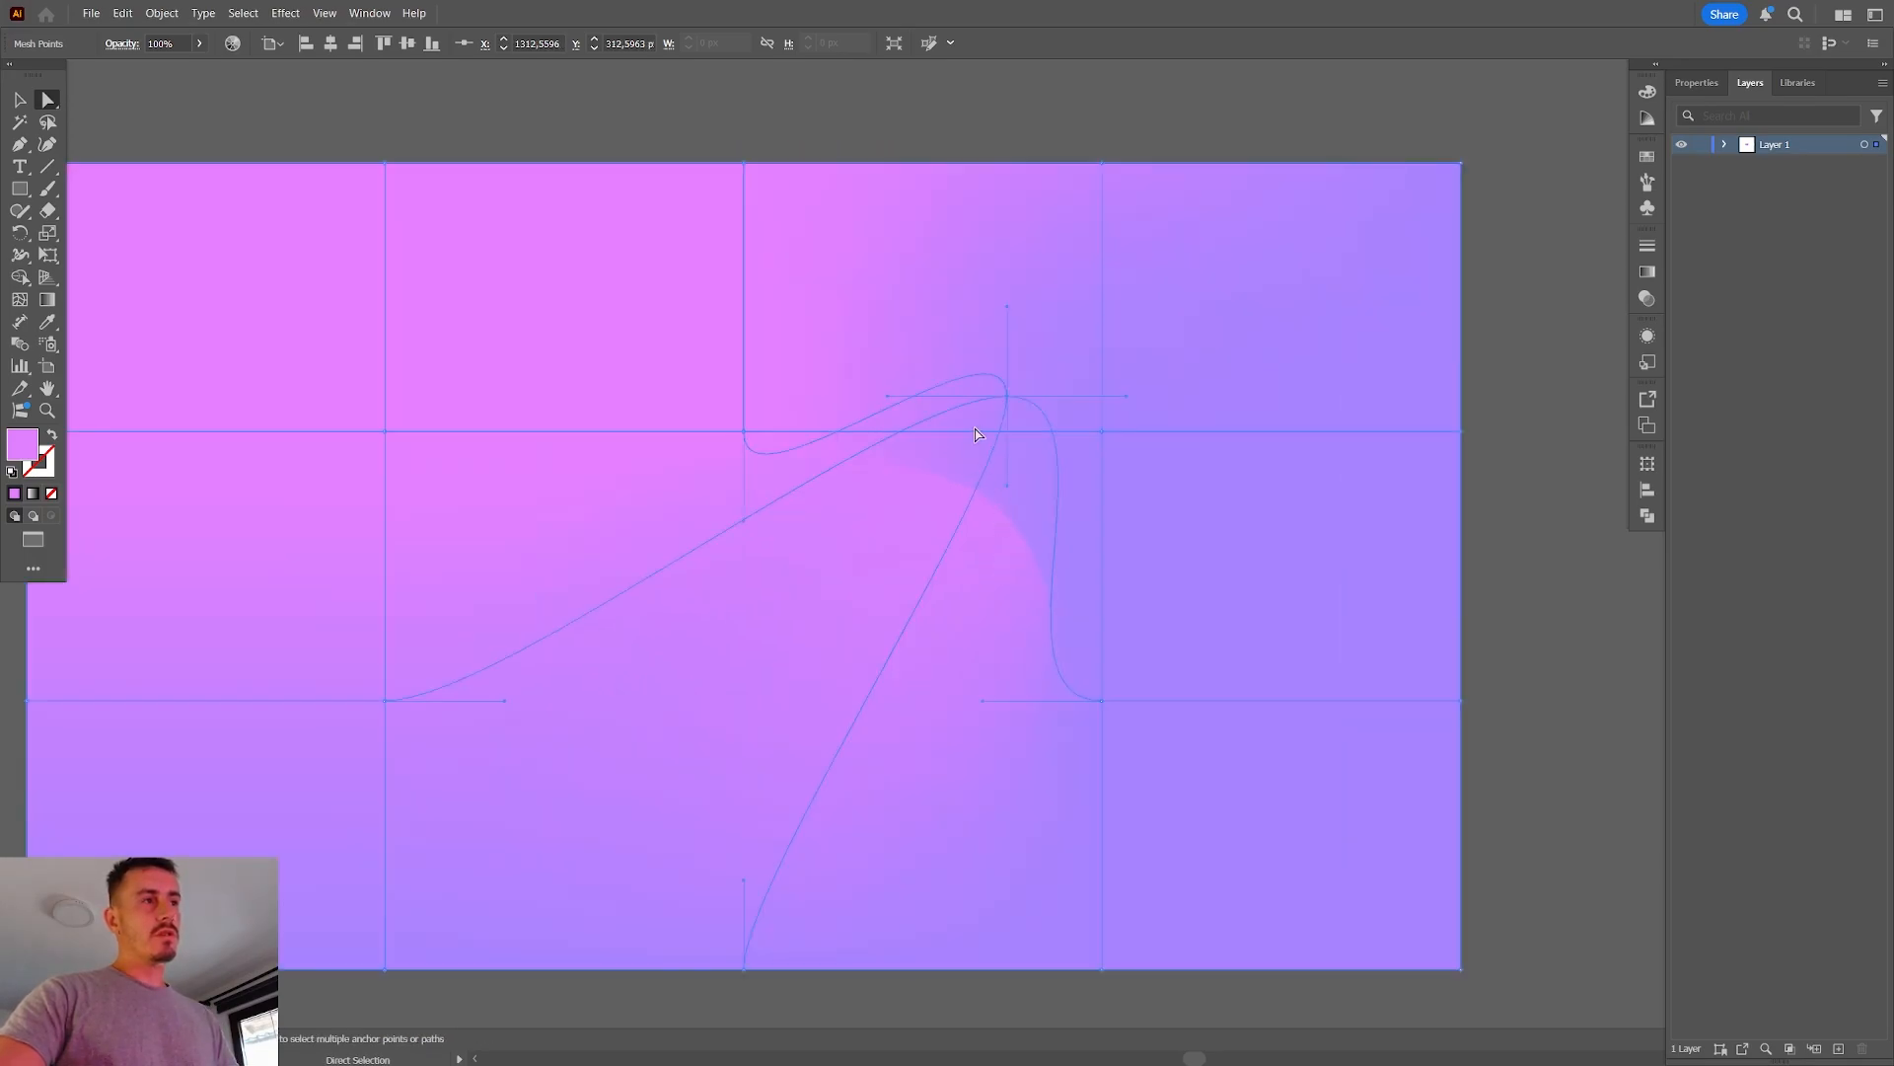
{"action": "left_click_drag", "start_coordinate": [1007, 398], "coordinate": [1046, 385]}
Move the upper interior row's middle mesh point to about X 692 px, Y 422 px and extend its right handle diagonally upward
{"action": "left_click_drag", "start_coordinate": [748, 435], "coordinate": [544, 477]}
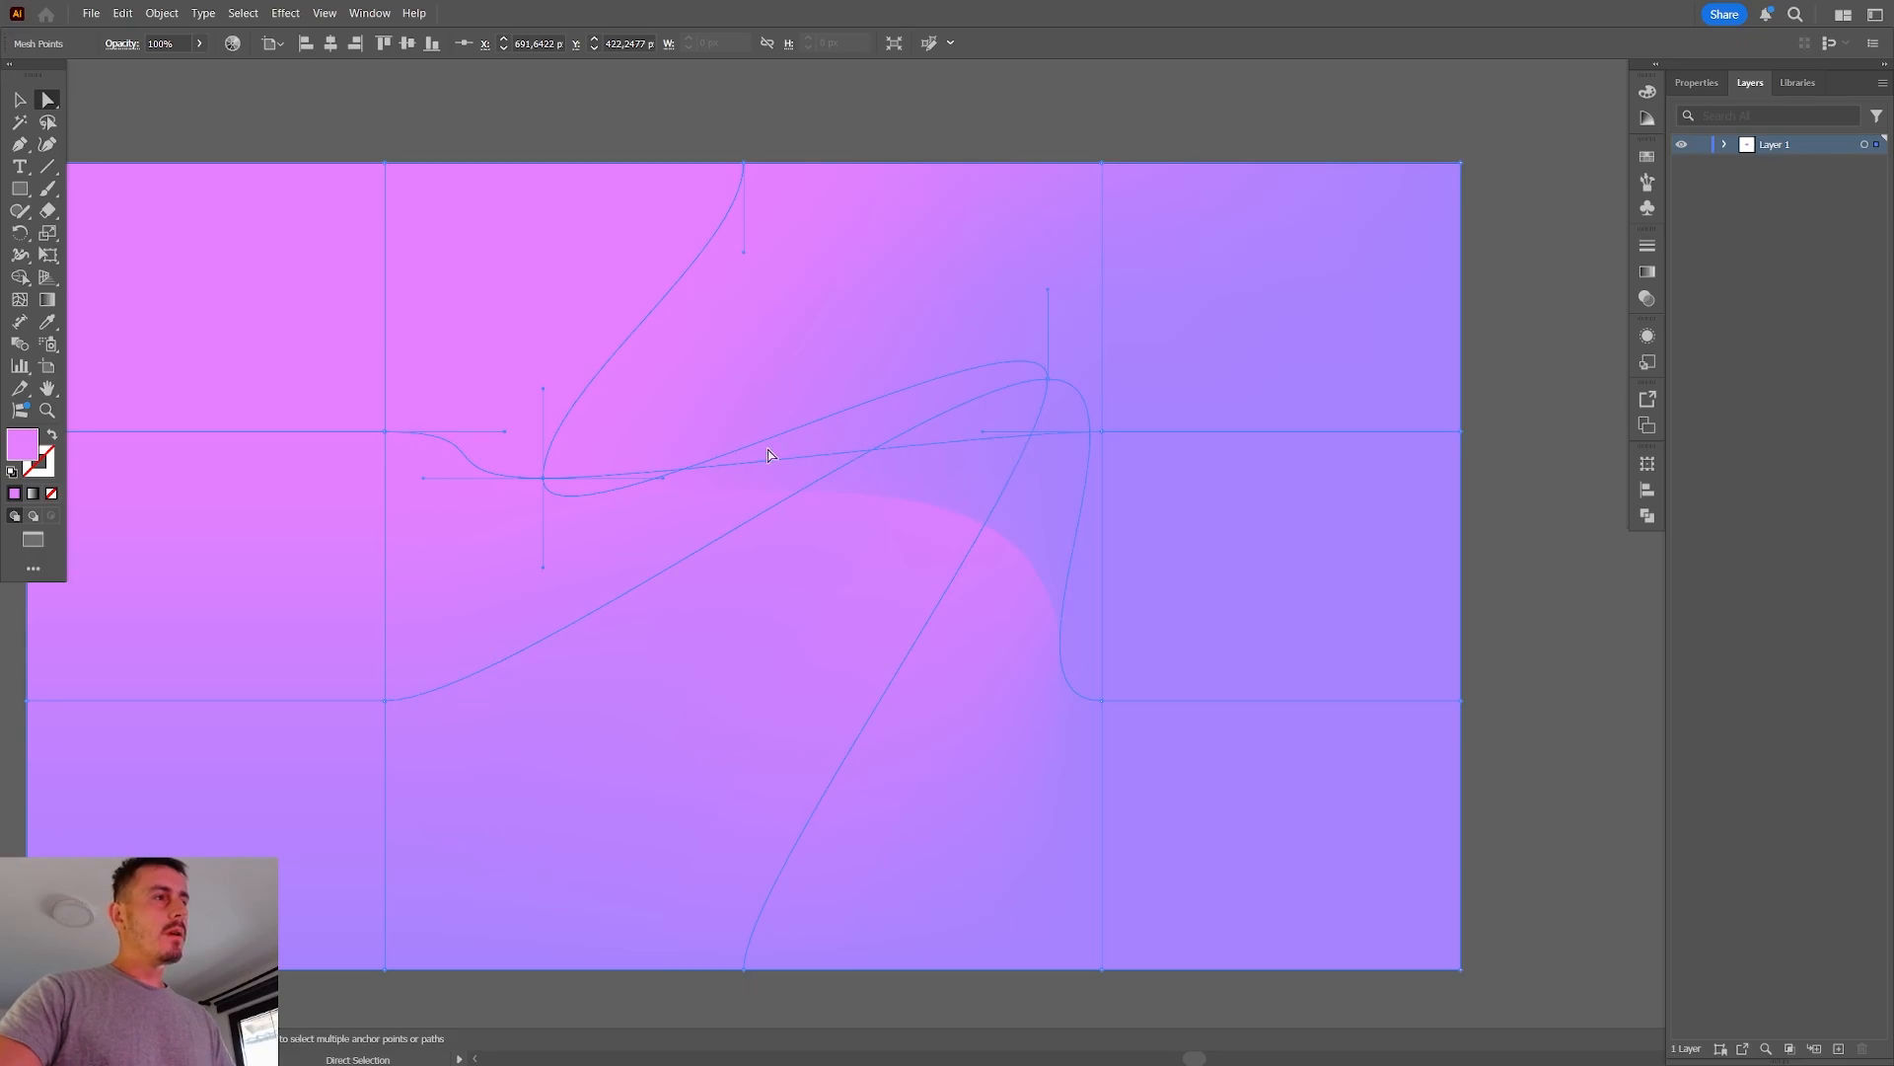
{"action": "left_click_drag", "start_coordinate": [854, 346], "coordinate": [1045, 242]}
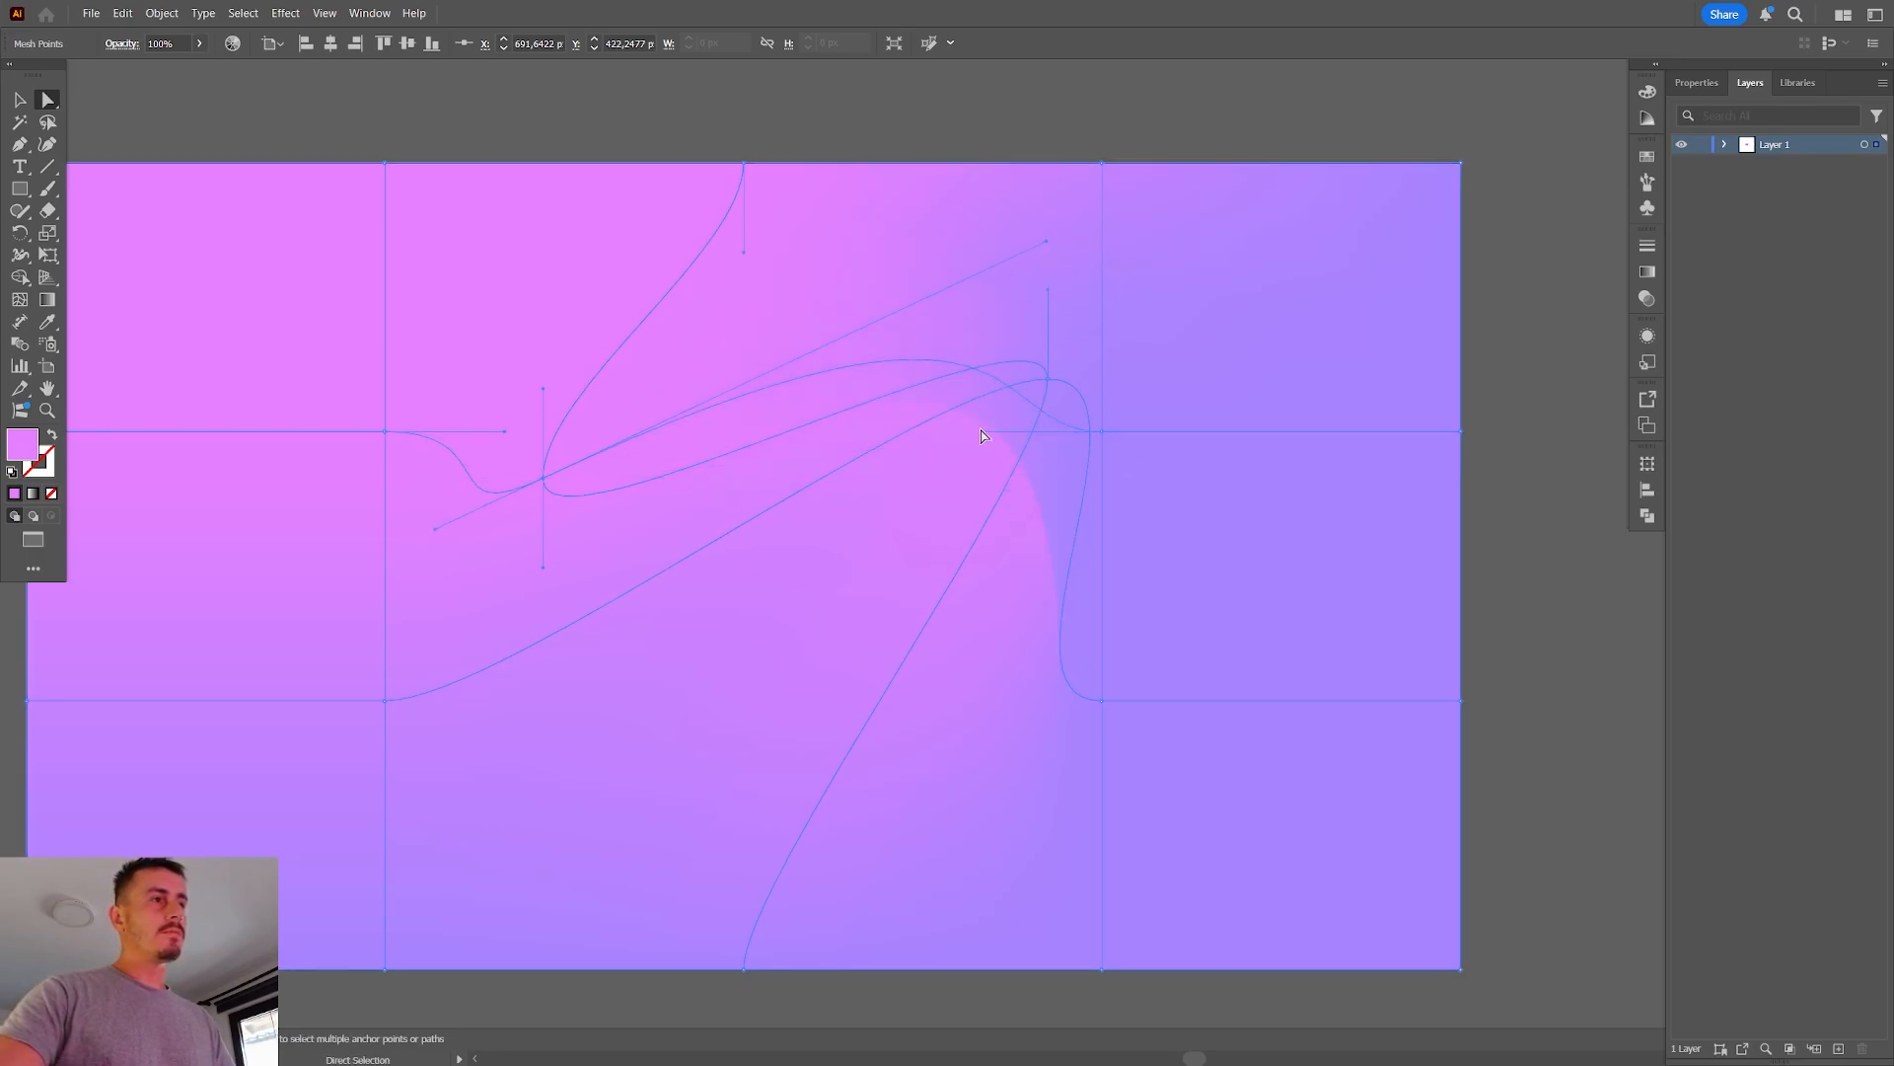
Rotate the left handle of the upper interior row's fourth mesh point steeply upward and shift that point slightly down
{"action": "left_click_drag", "start_coordinate": [981, 435], "coordinate": [951, 372]}
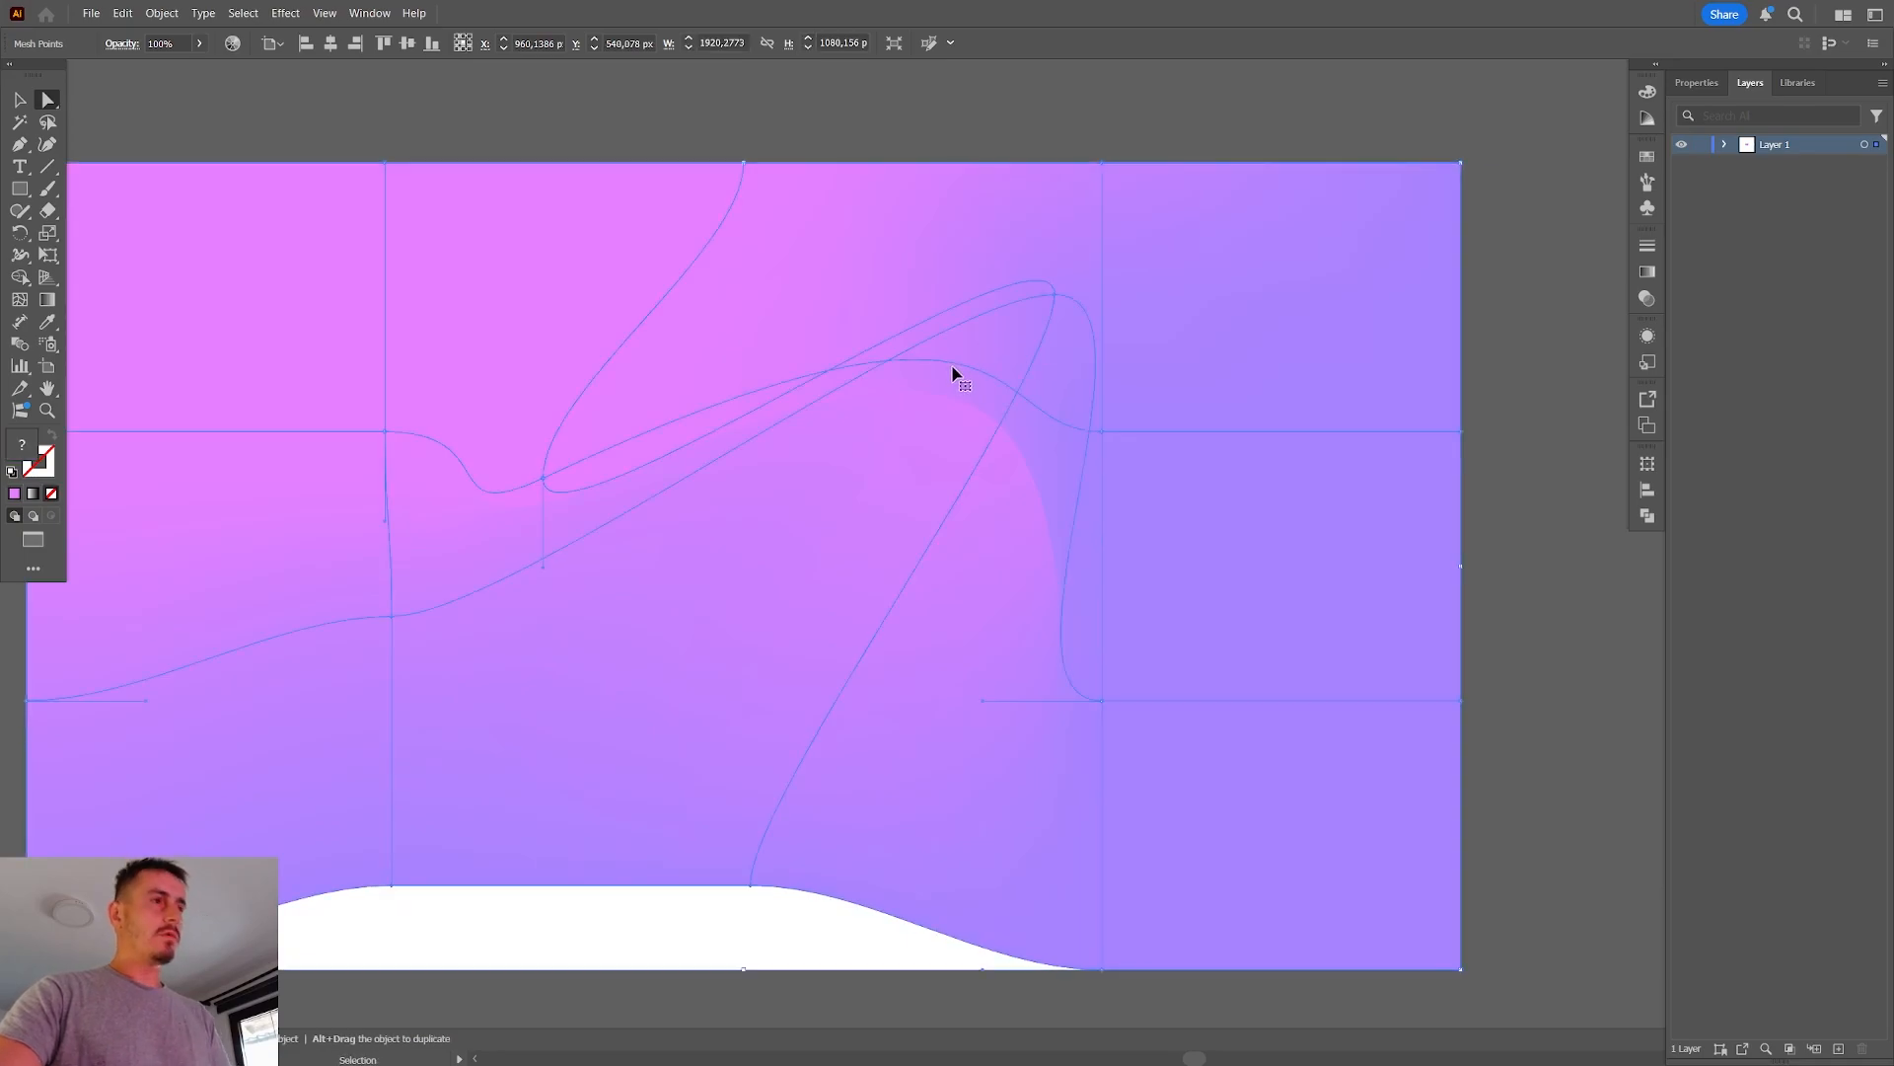
{"action": "key", "text": "ctrl+z"}
{"action": "left_click", "coordinate": [1097, 431]}
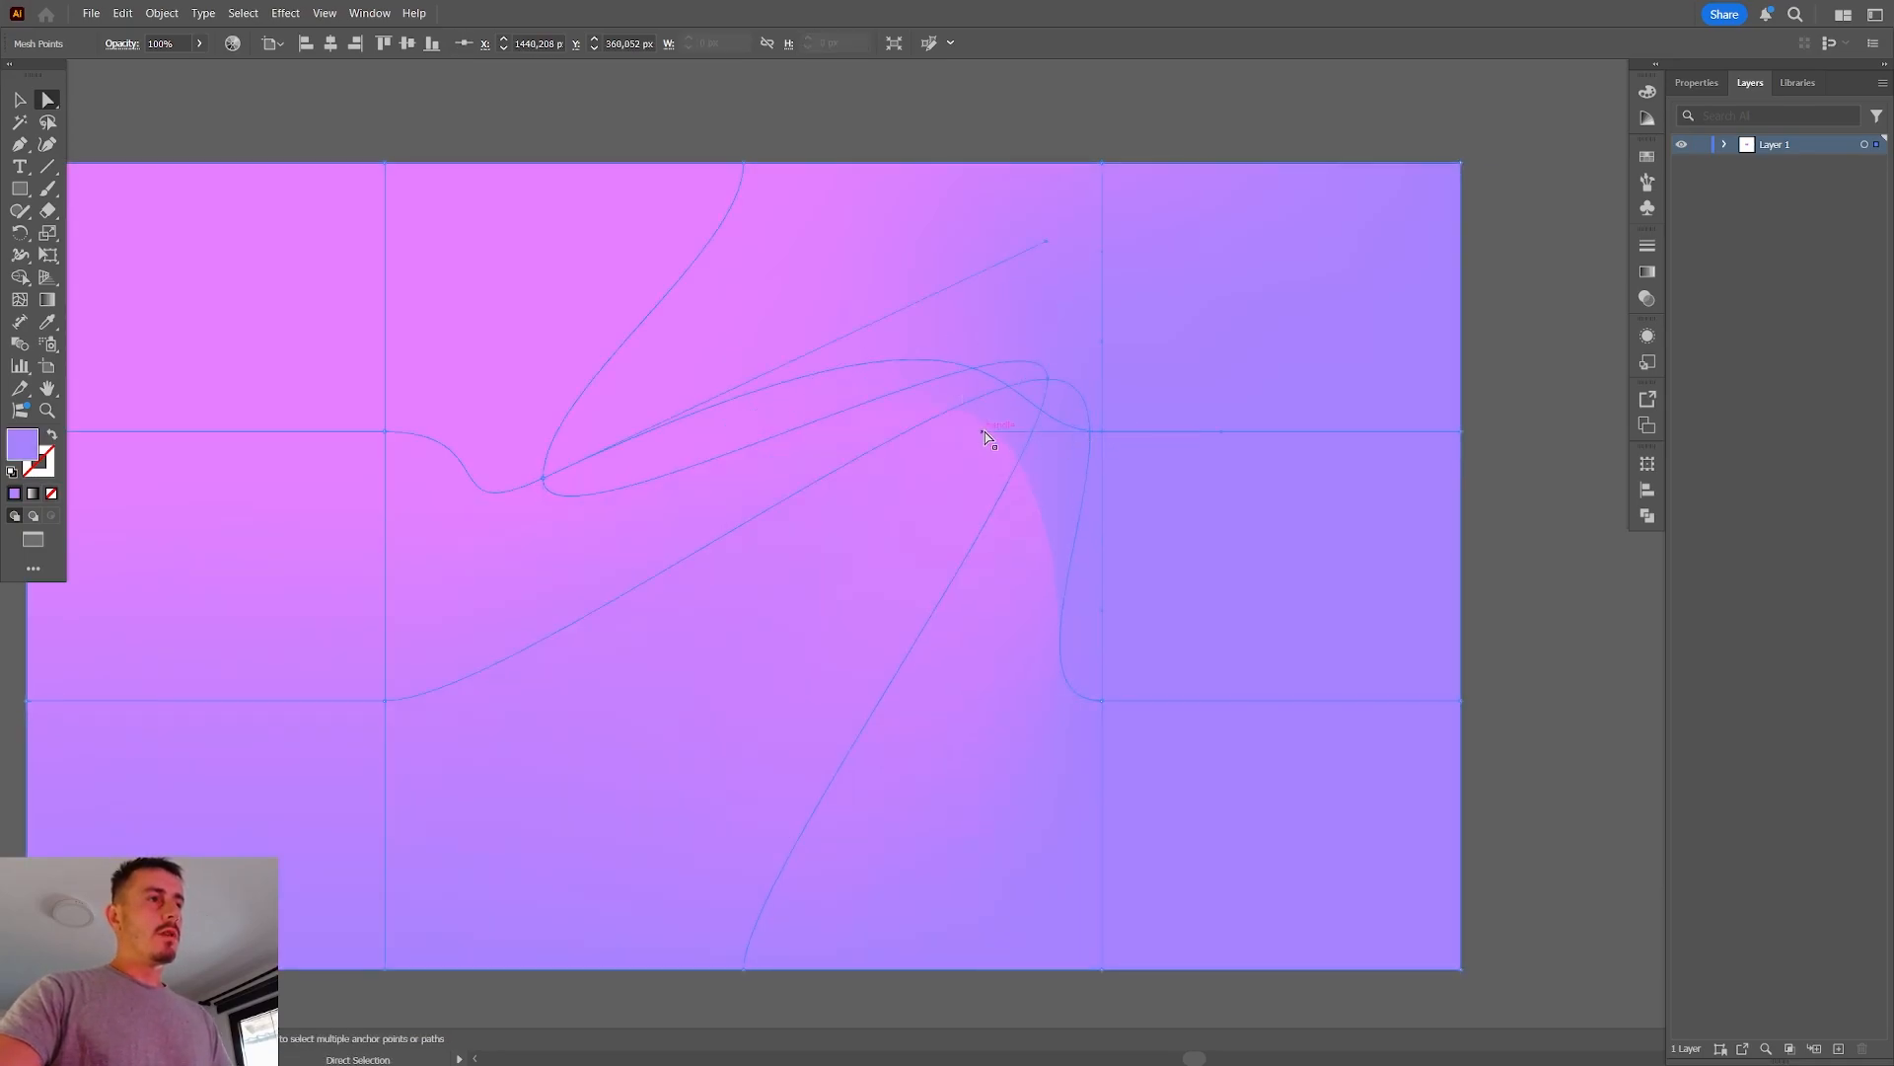
{"action": "left_click_drag", "start_coordinate": [988, 437], "coordinate": [1076, 311]}
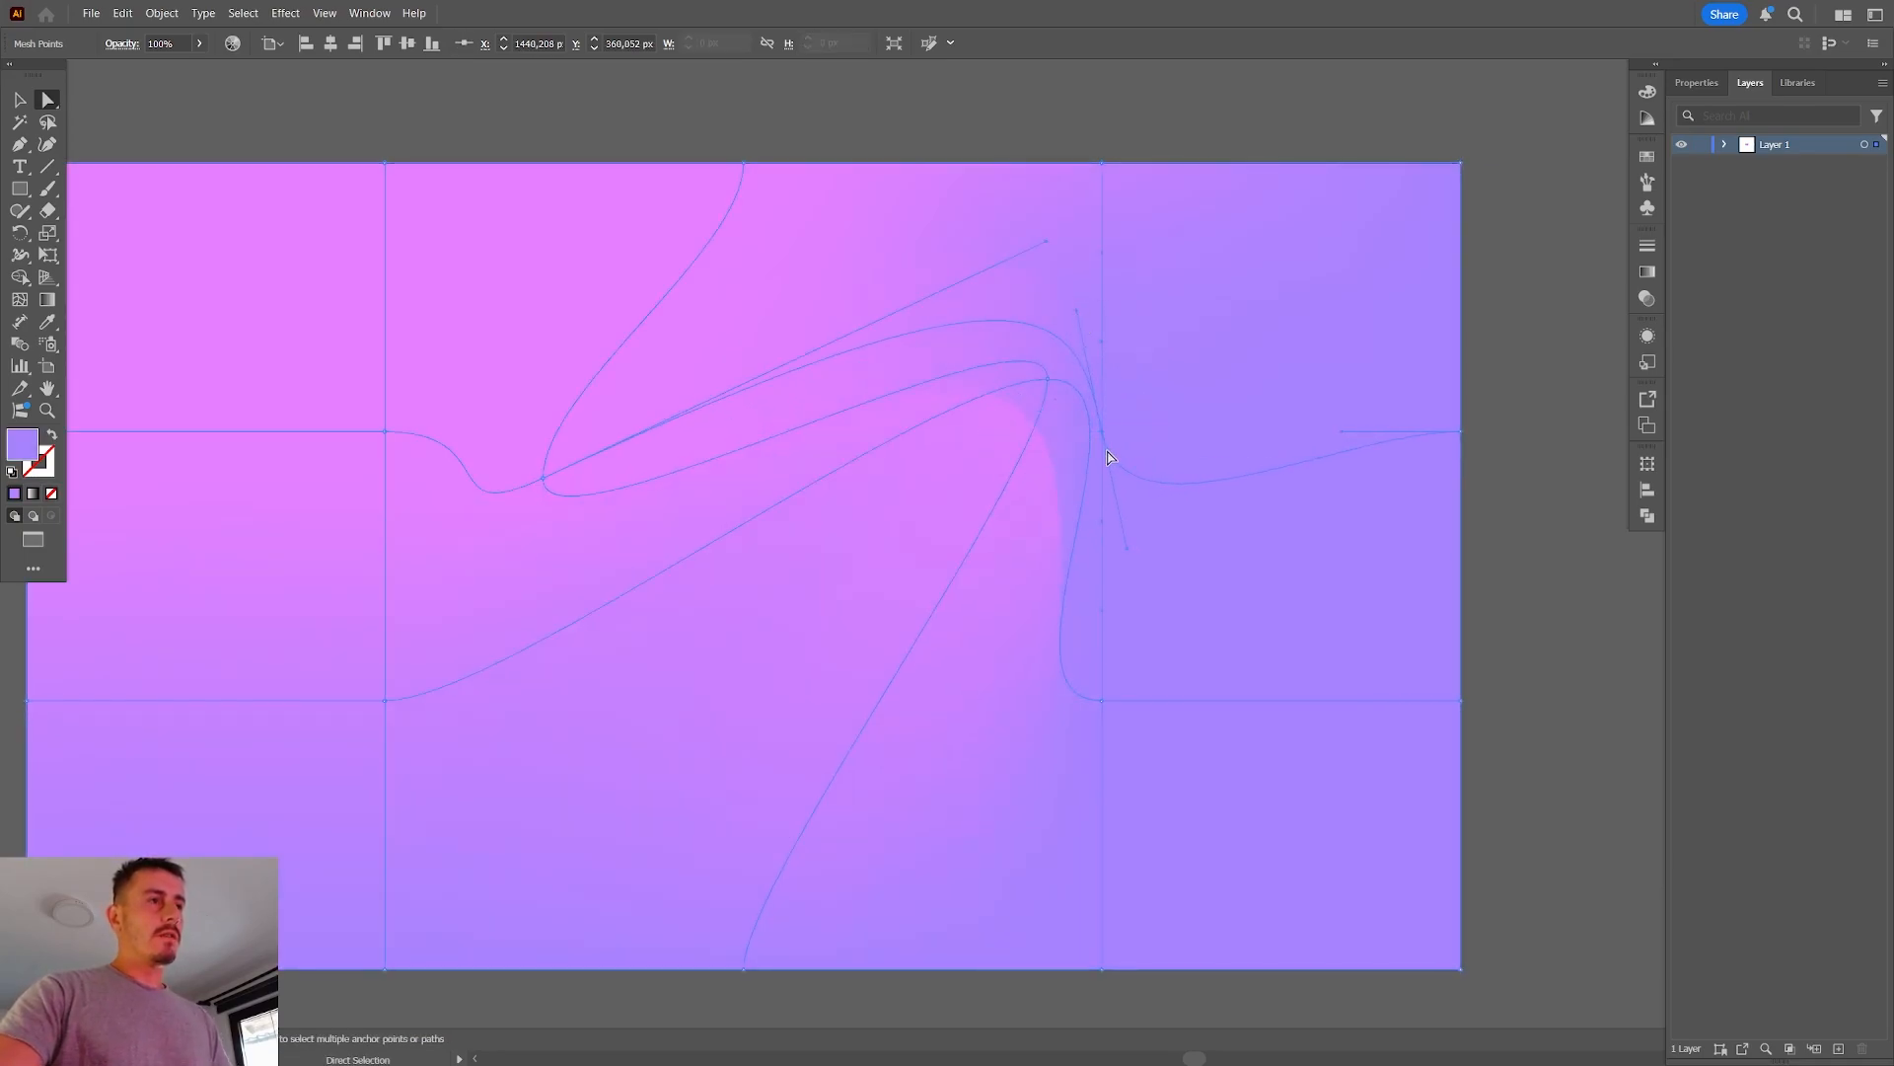
{"action": "left_click_drag", "start_coordinate": [1106, 440], "coordinate": [1106, 707]}
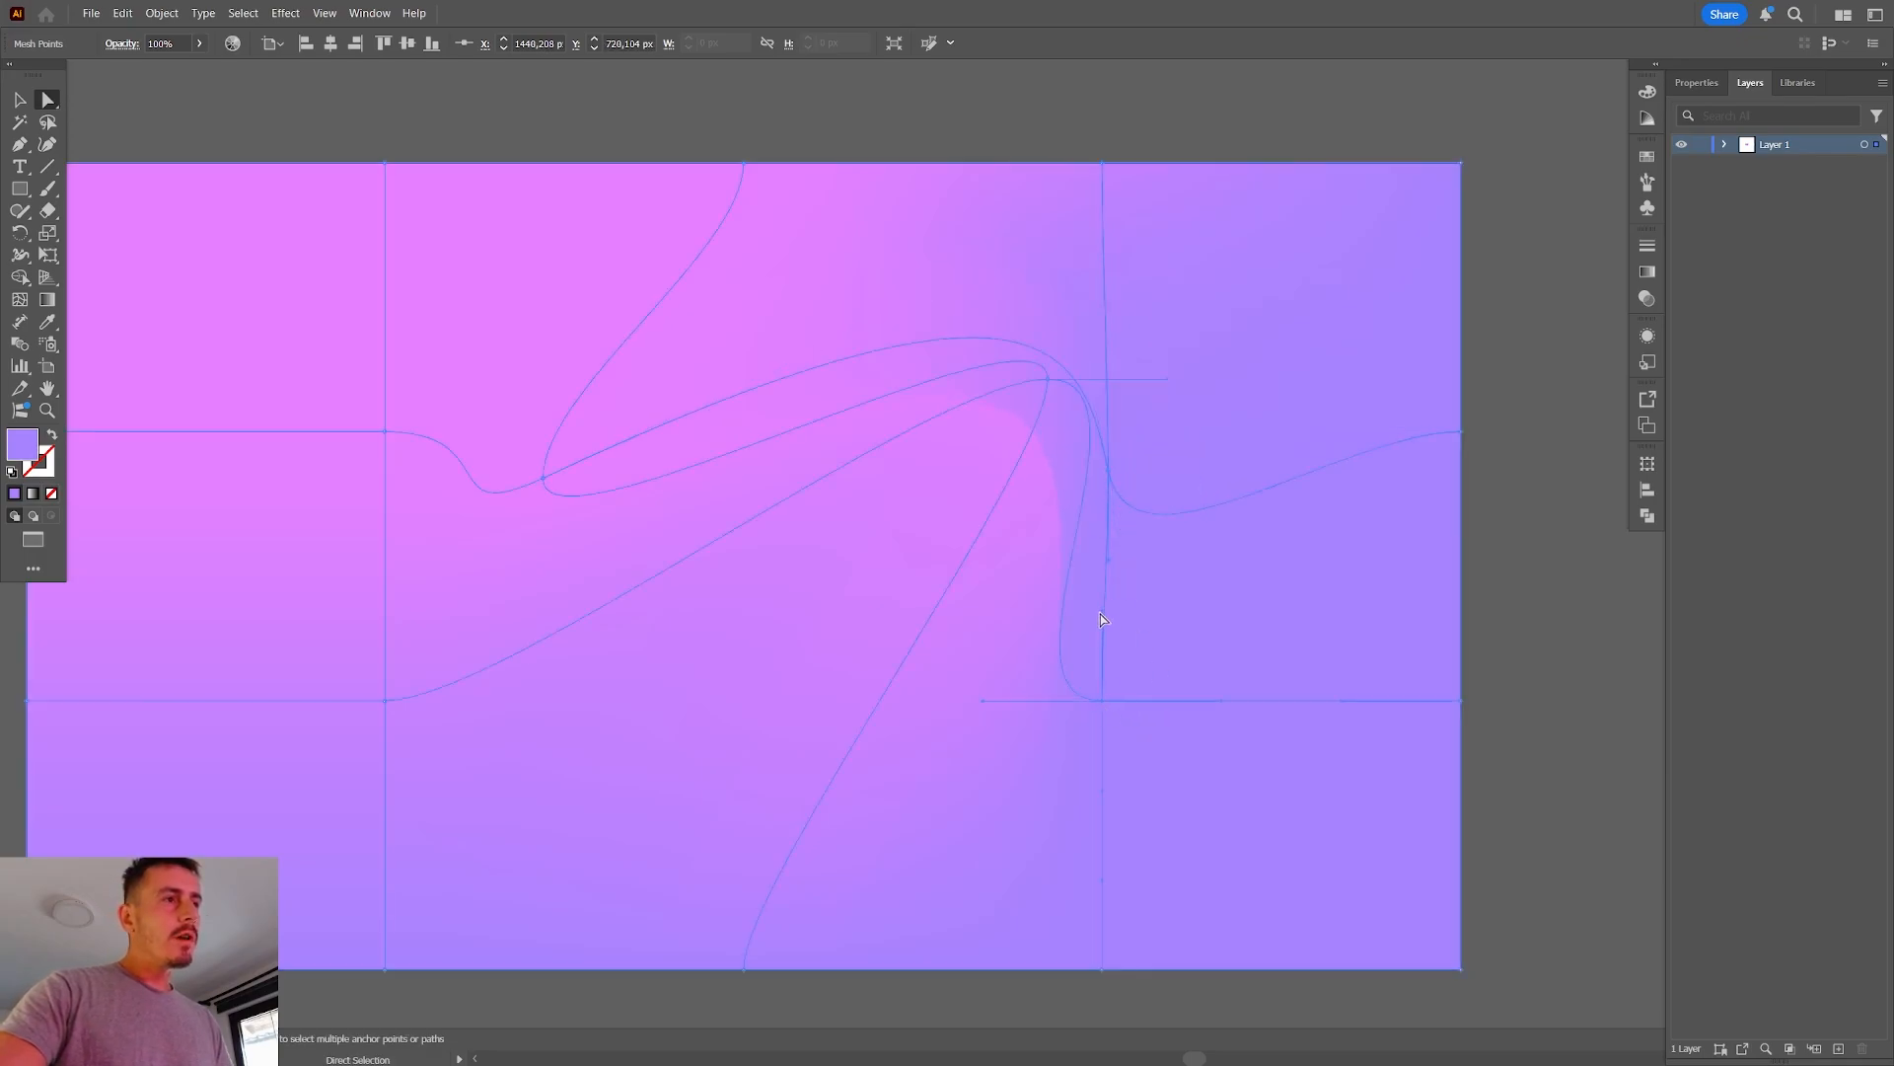
Swing the left handle of the lower interior row's fourth mesh point upward and nudge the point above it slightly up and right
{"action": "left_click_drag", "start_coordinate": [1103, 619], "coordinate": [1144, 597]}
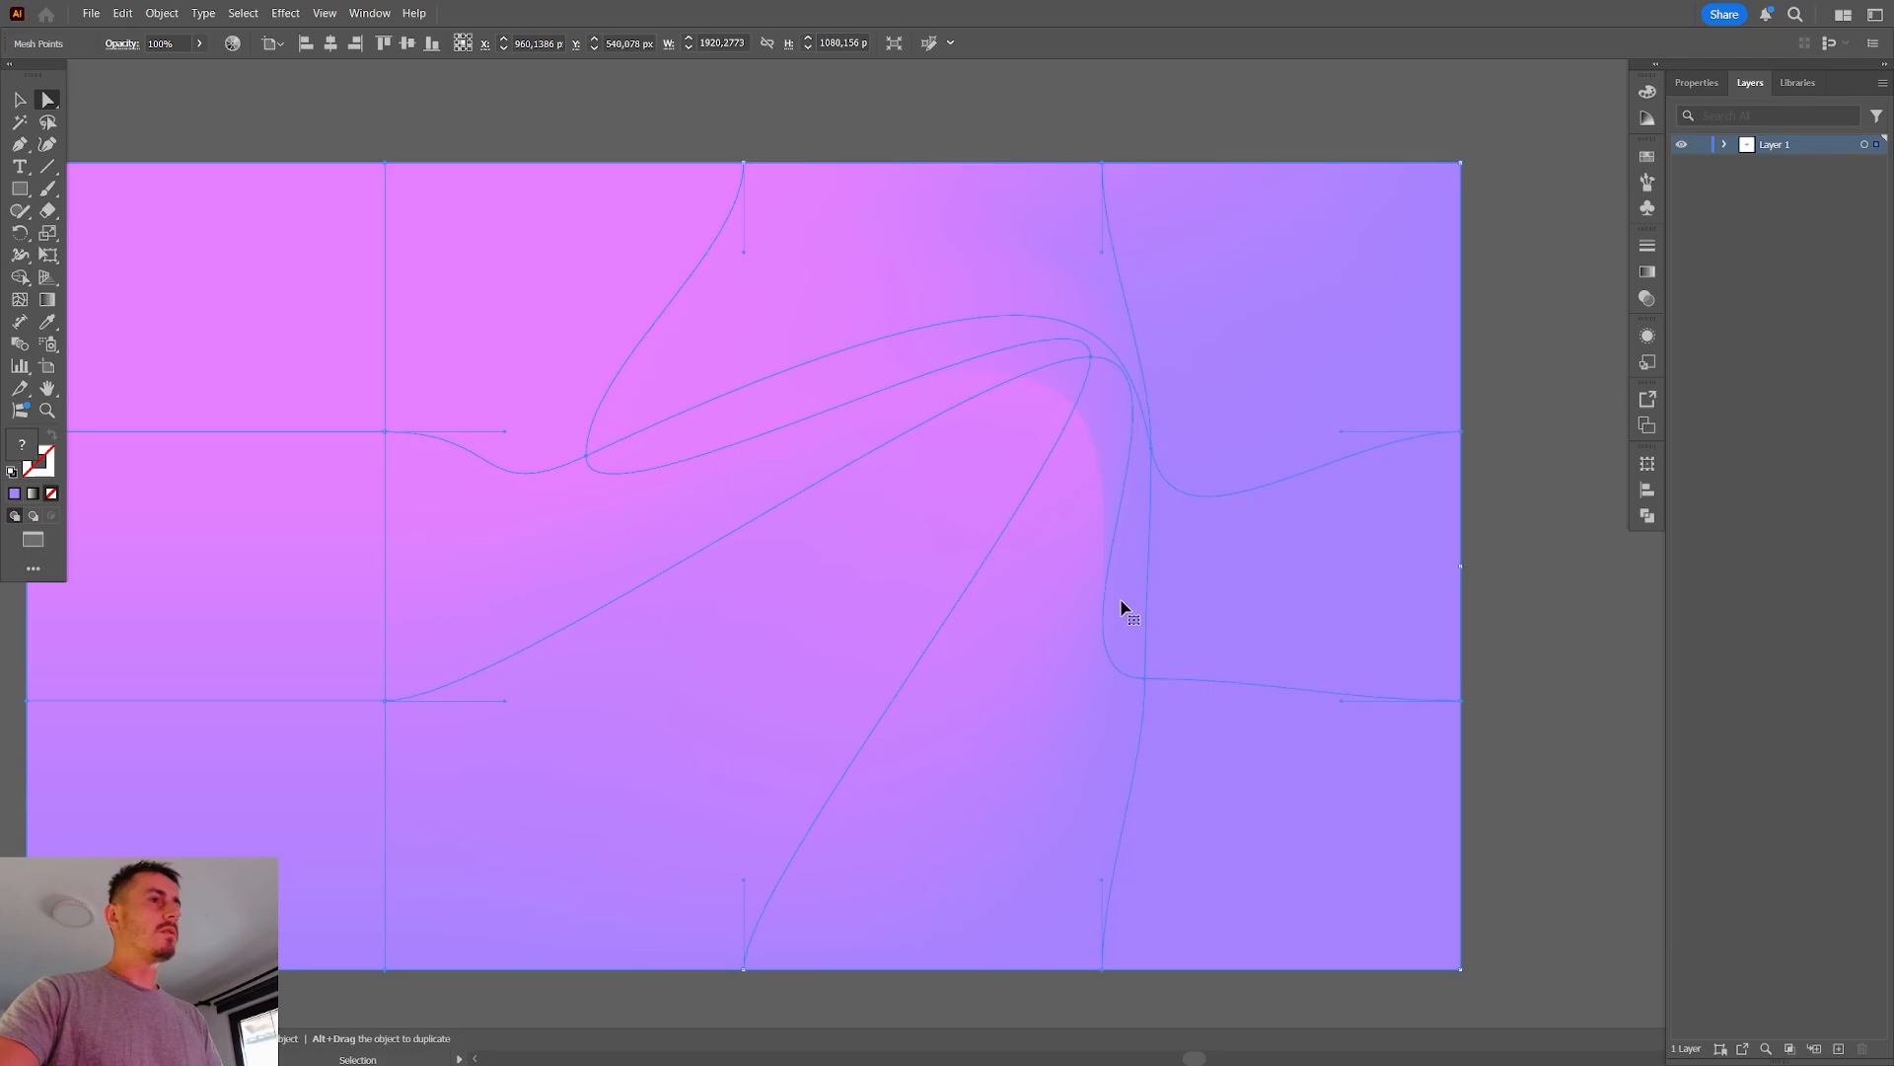
{"action": "key", "text": "ctrl+z"}
{"action": "left_click", "coordinate": [1102, 701]}
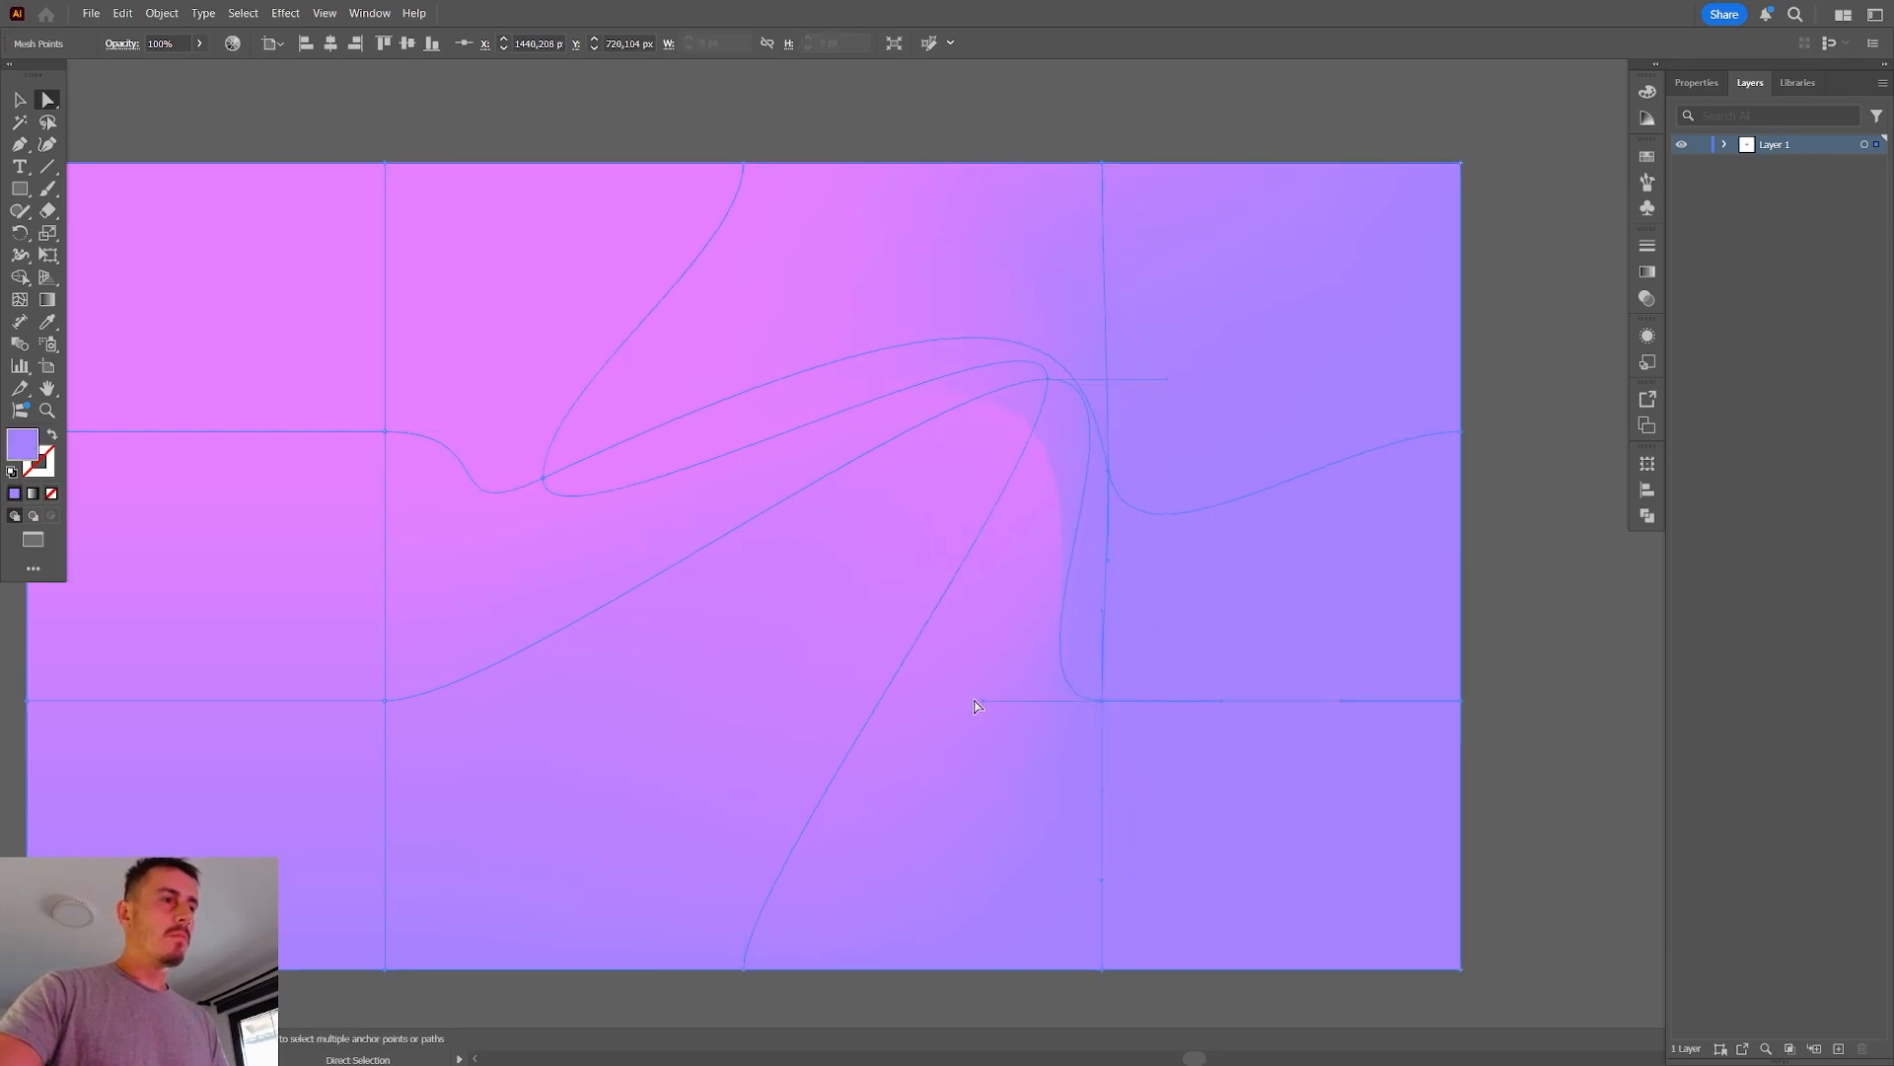
{"action": "left_click_drag", "start_coordinate": [984, 707], "coordinate": [1006, 558]}
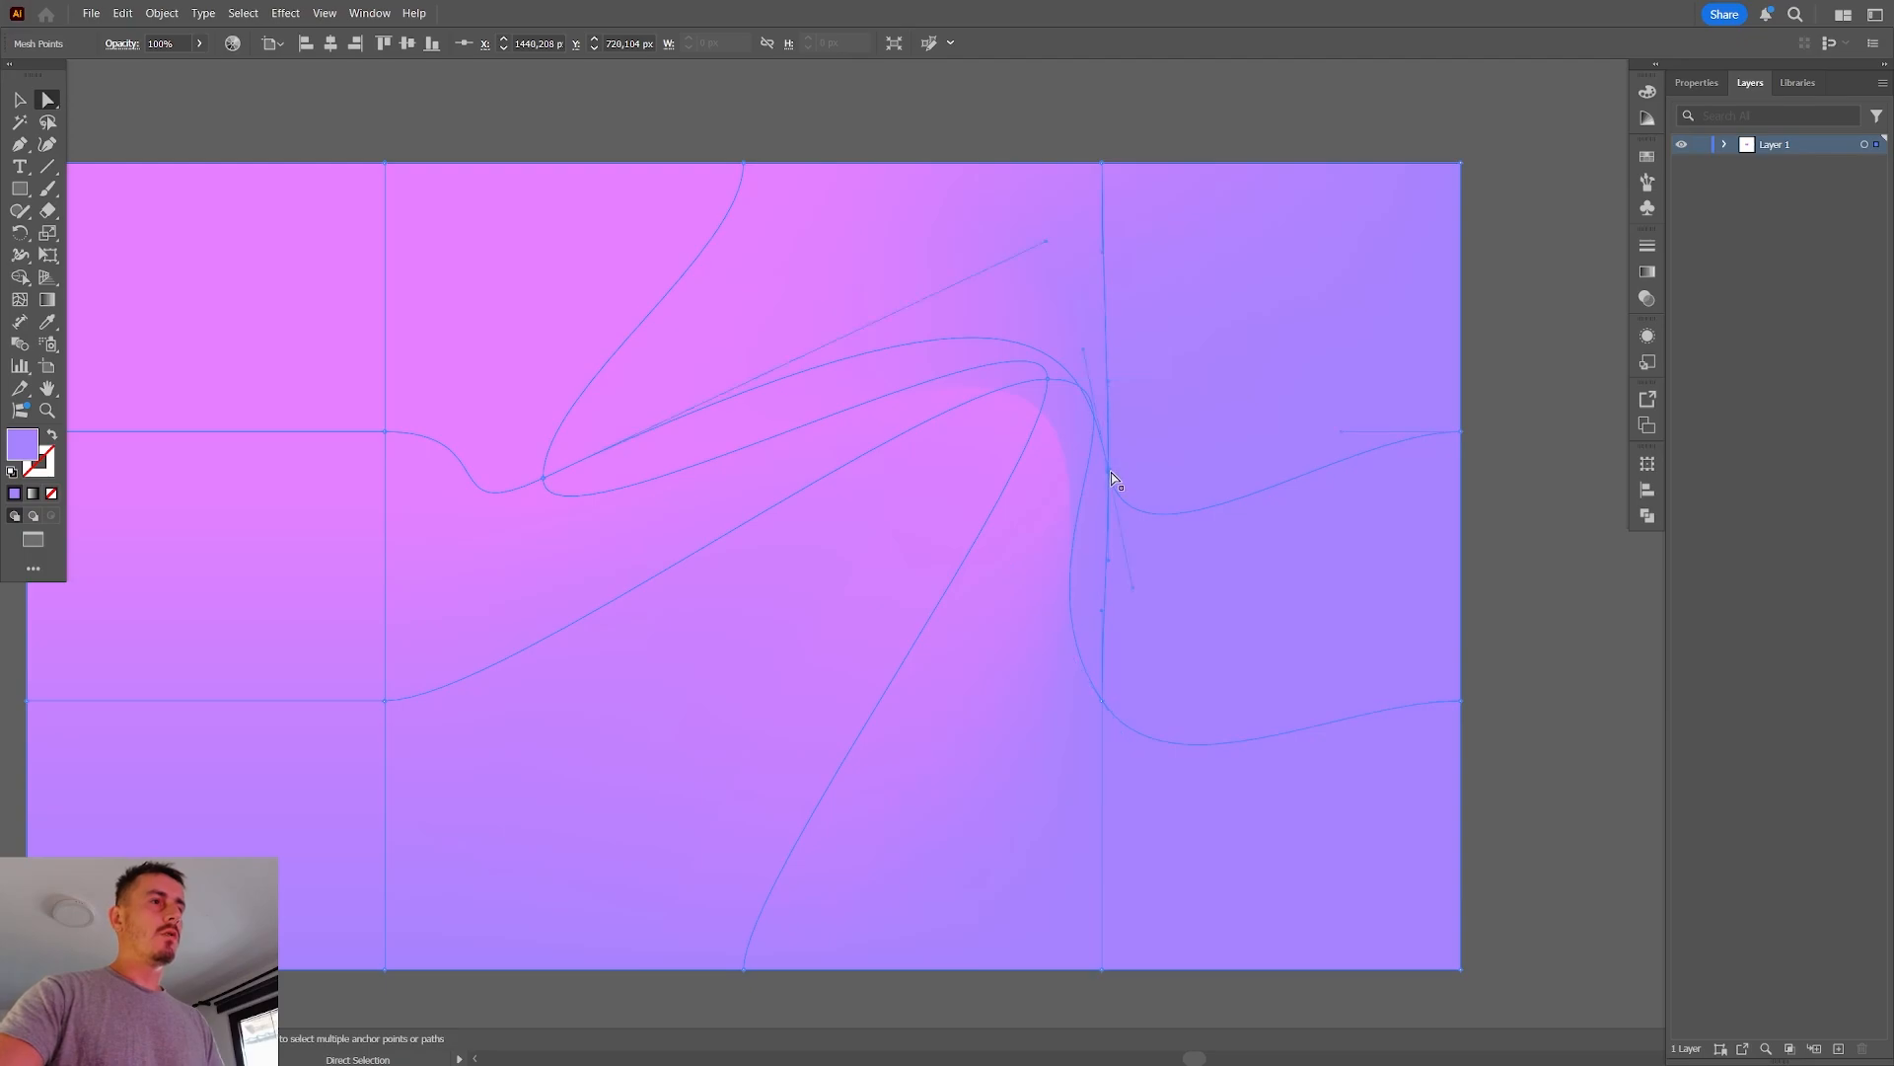
{"action": "left_click_drag", "start_coordinate": [1111, 474], "coordinate": [1124, 456]}
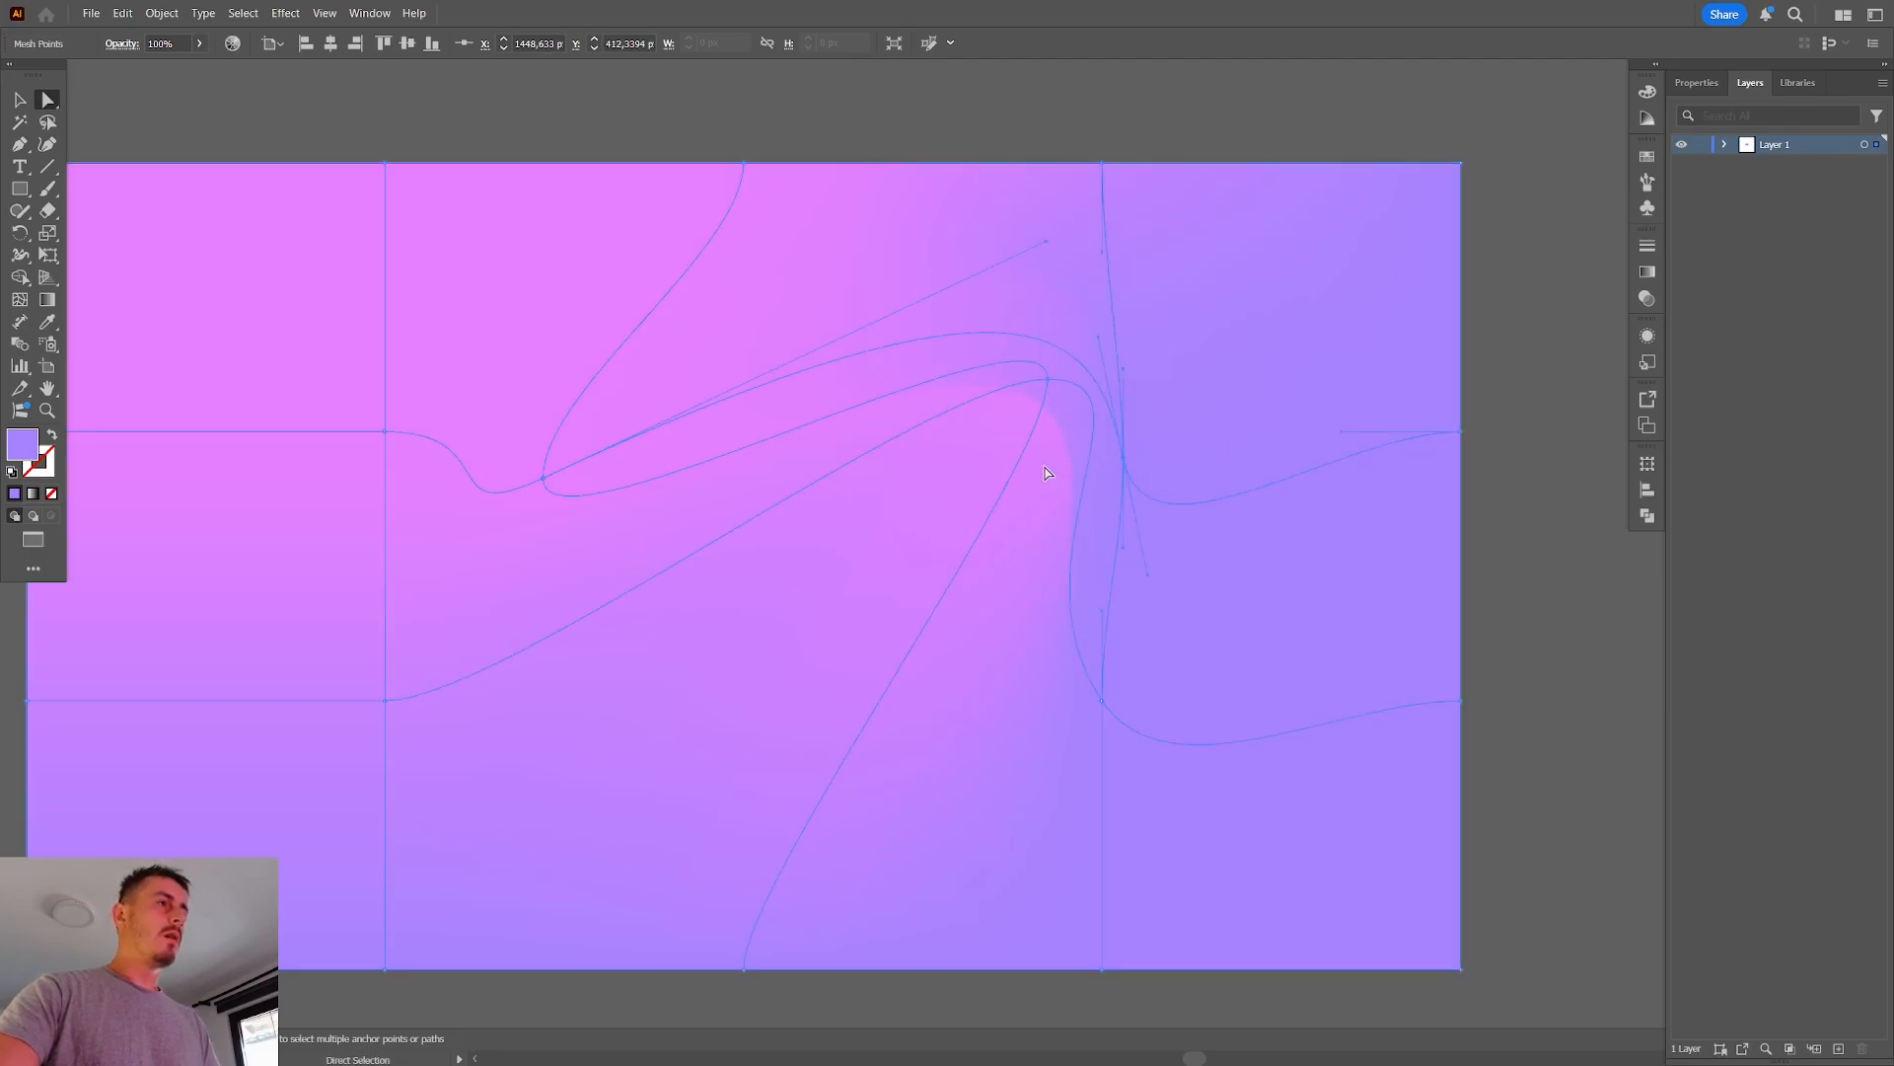
Angle the right handle of the upper interior row's second mesh point down and right, then deselect the mesh to preview the gradient
{"action": "left_click", "coordinate": [385, 431]}
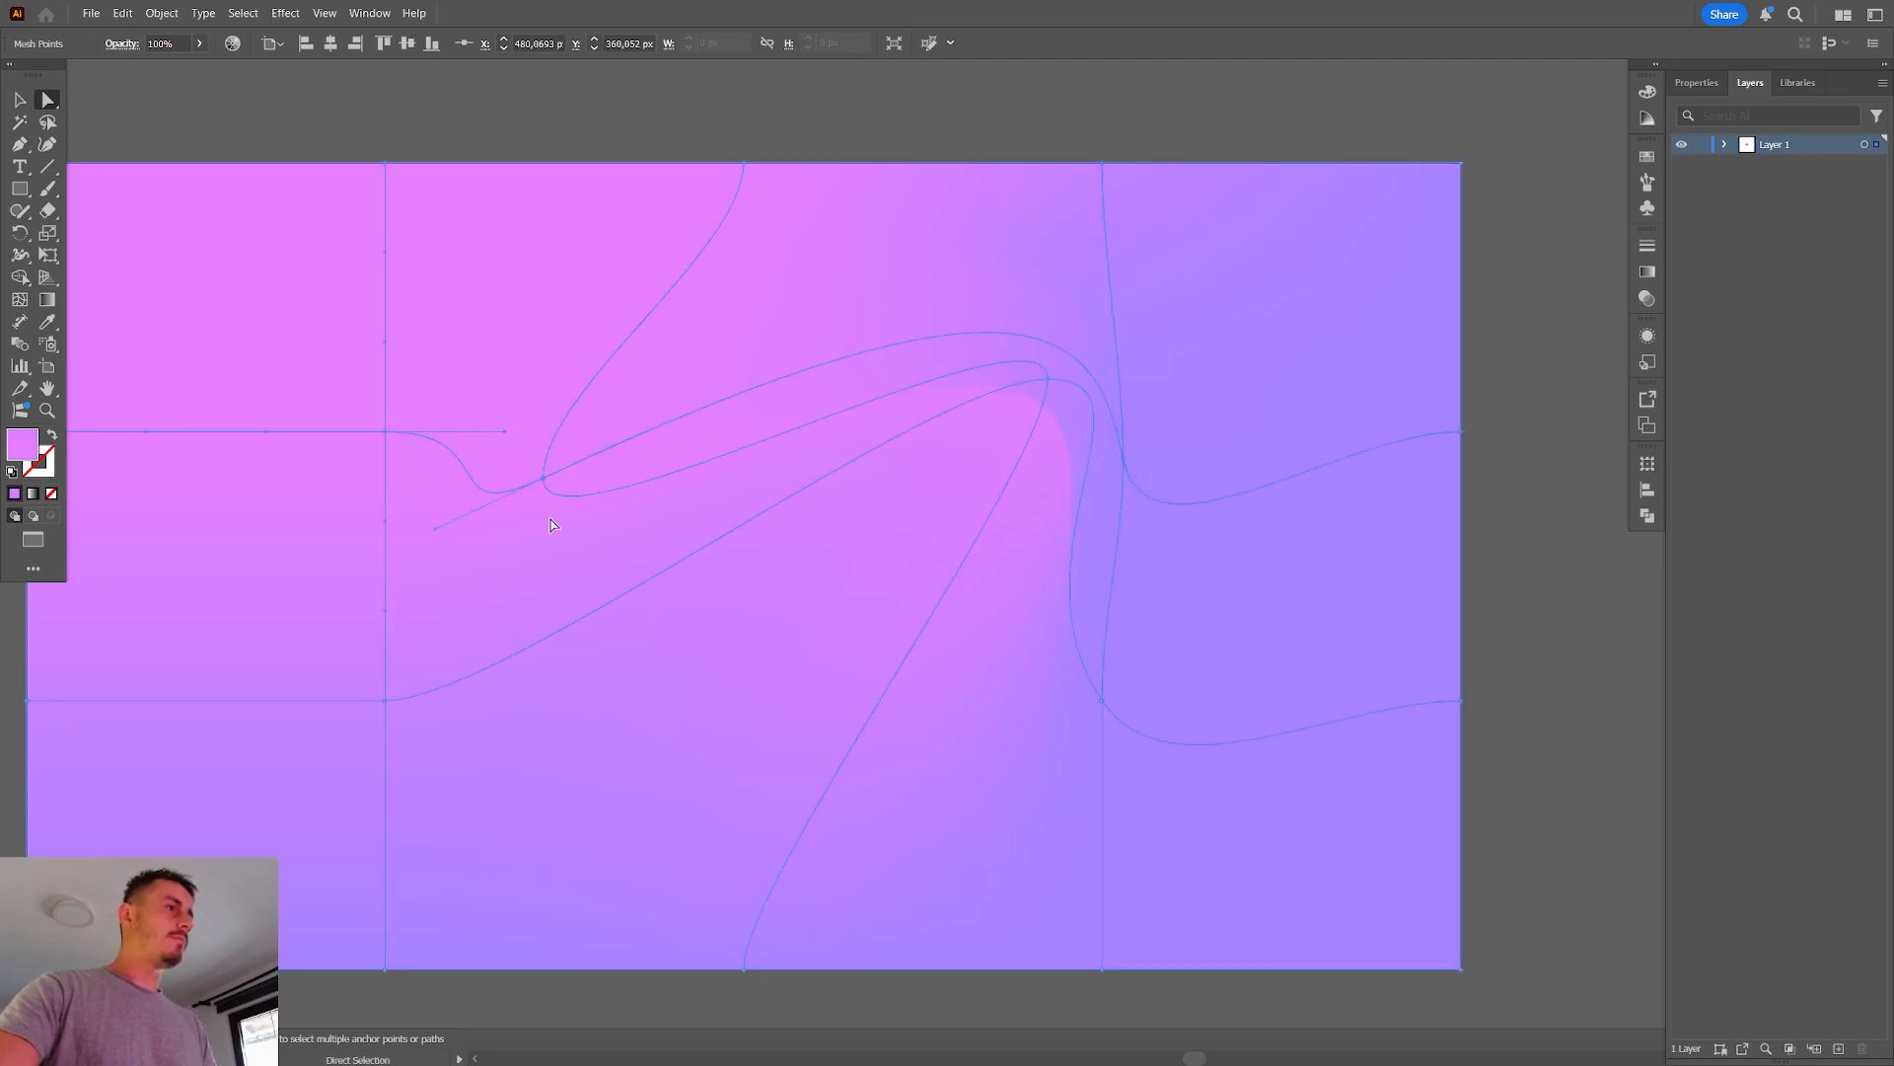
{"action": "left_click_drag", "start_coordinate": [505, 436], "coordinate": [448, 533]}
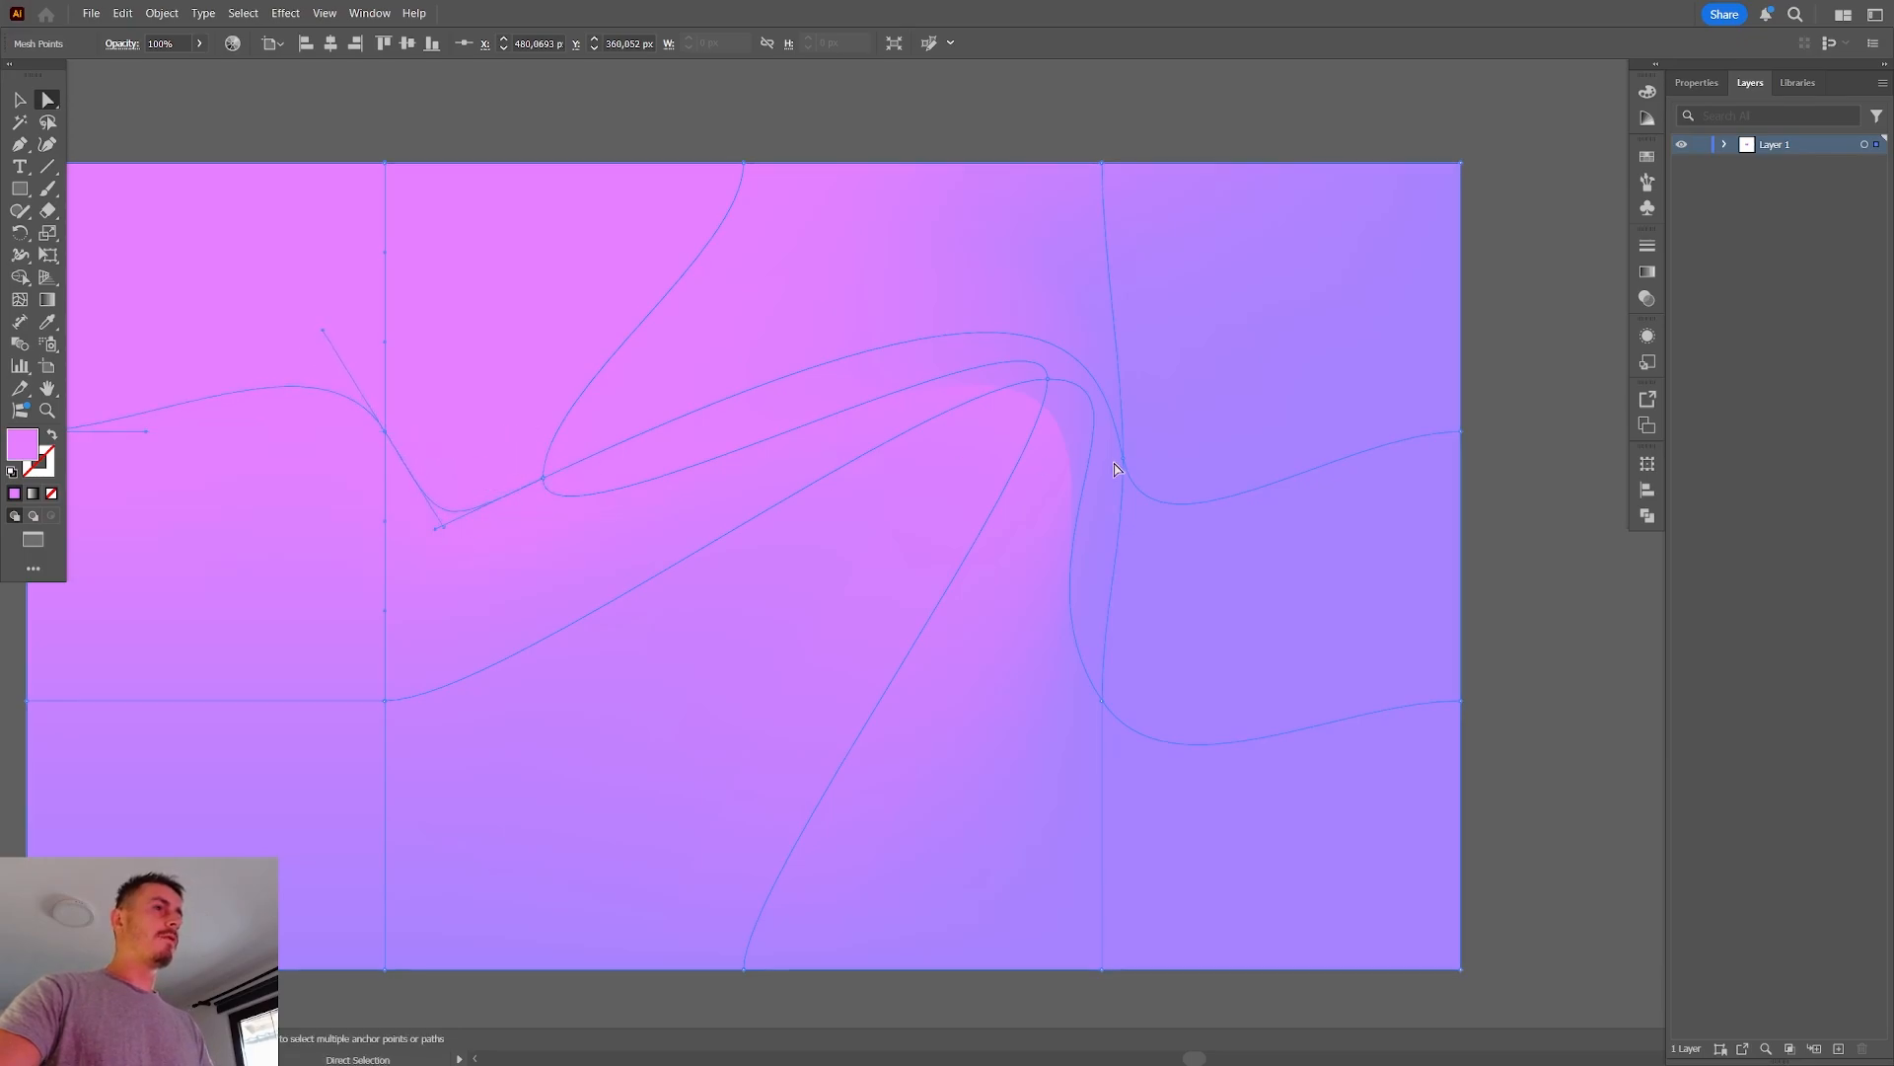
{"action": "scroll", "coordinate": [1121, 465], "scroll_direction": "down", "scroll_amount": 2}
{"action": "key", "text": "v"}
{"action": "left_click", "coordinate": [1313, 182]}
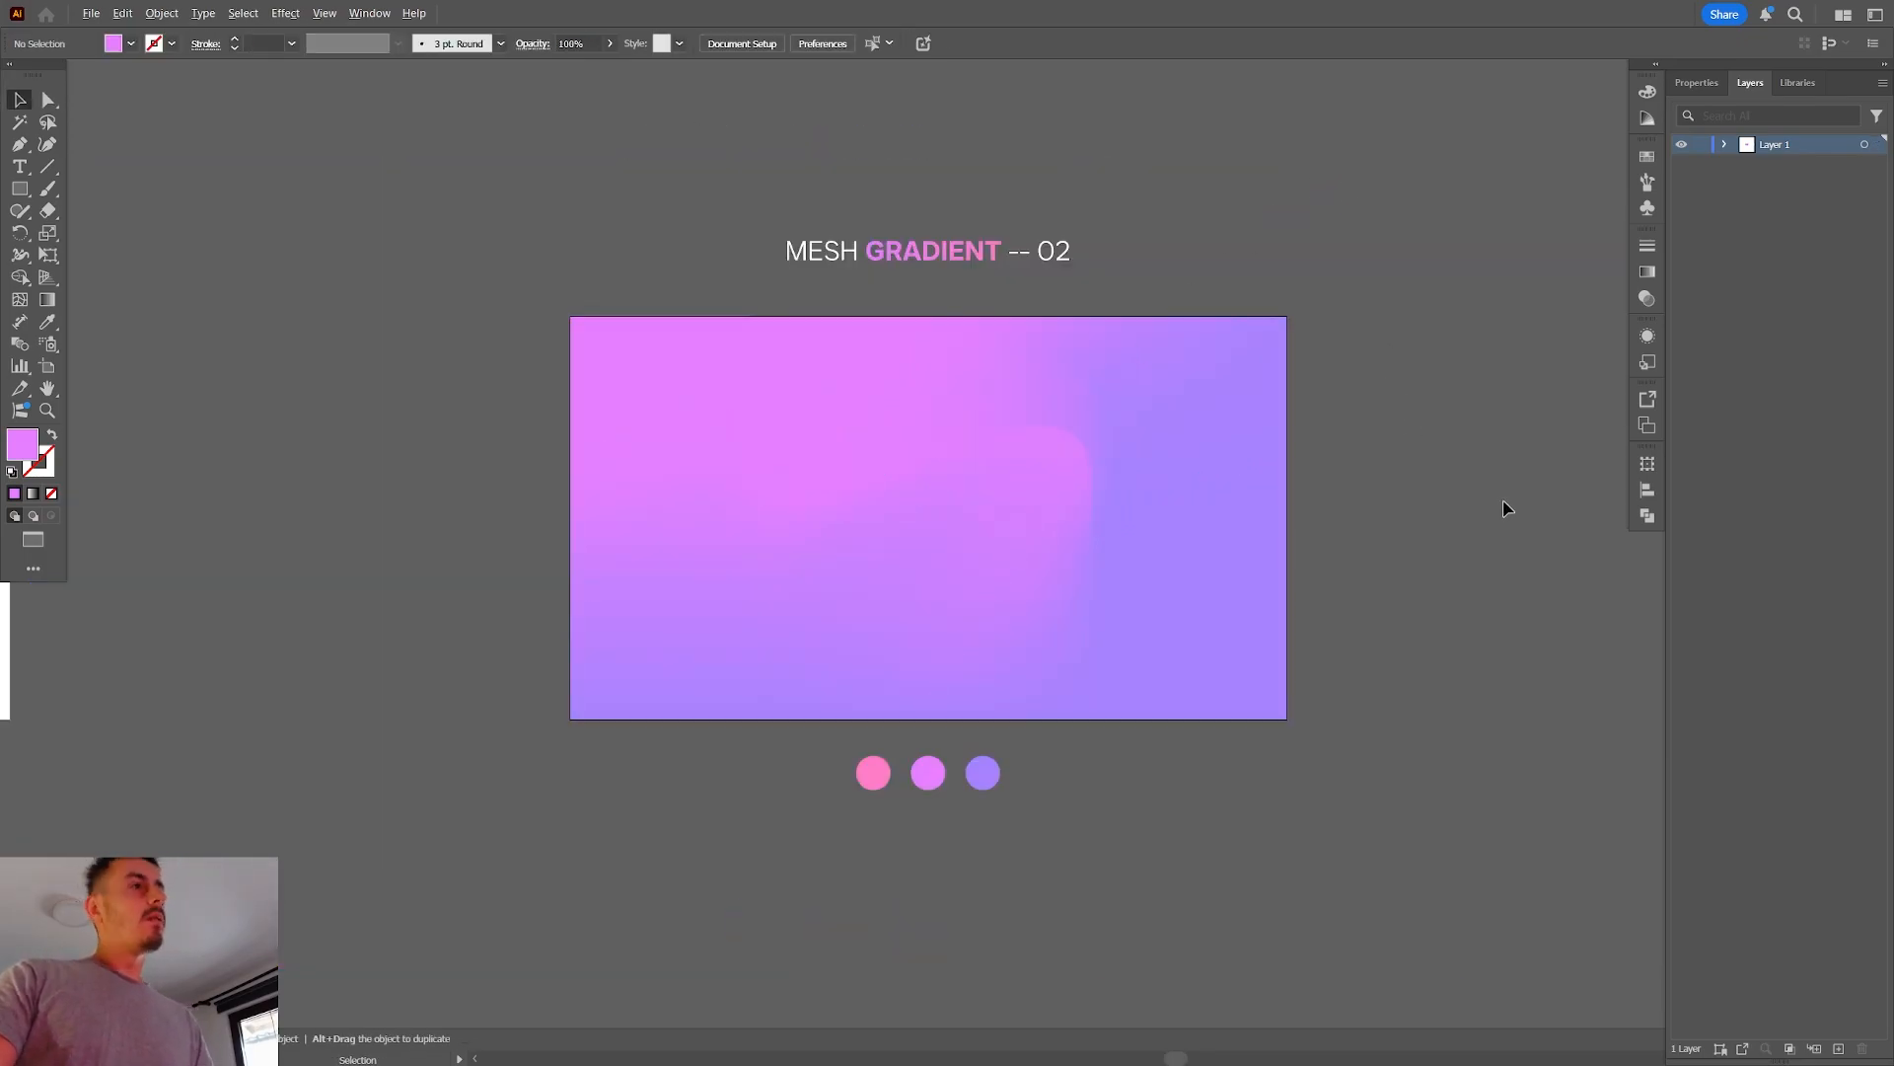
Add a mesh point with a new row and column line in the leftmost middle cell, at about X 224 px, Y 503 px
{"action": "scroll", "coordinate": [1451, 529], "scroll_direction": "up", "scroll_amount": 1}
{"action": "left_click_drag", "start_coordinate": [739, 458], "coordinate": [1005, 434]}
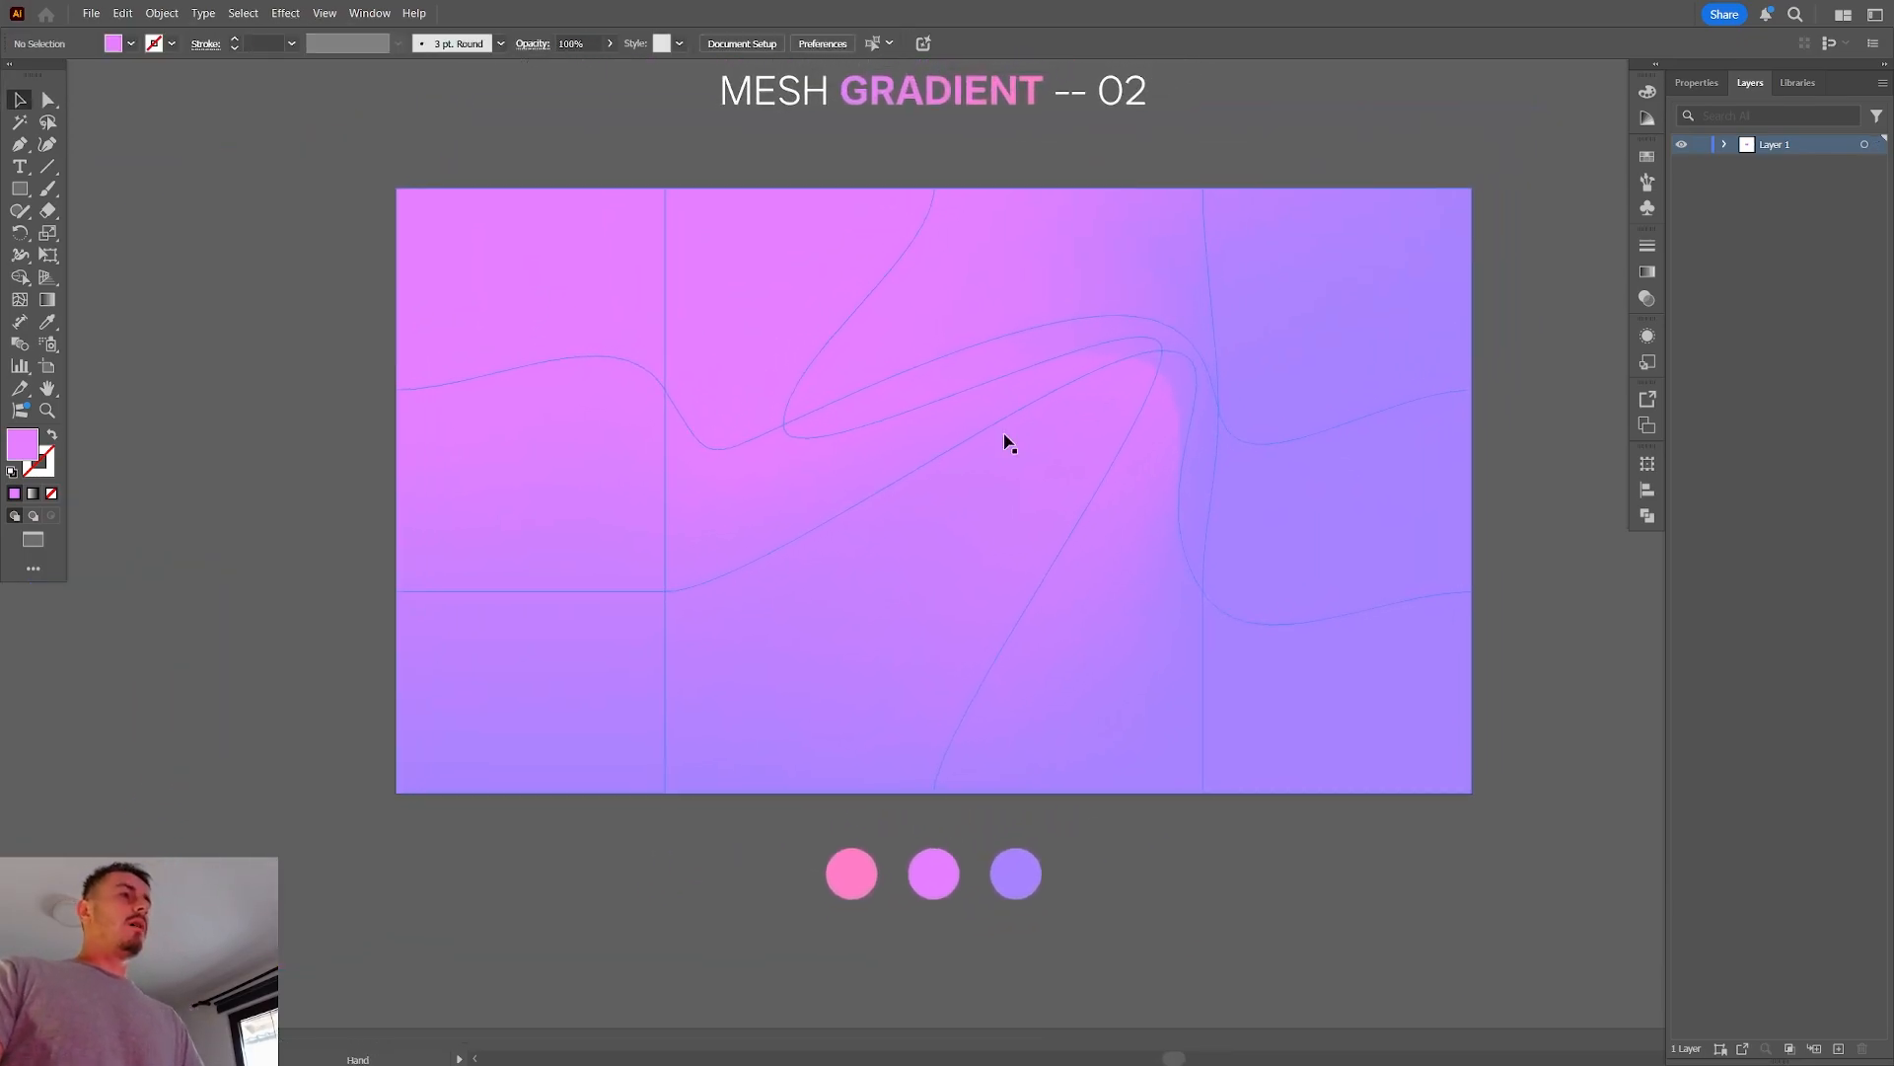
{"action": "key", "text": "a"}
{"action": "left_click", "coordinate": [788, 657]}
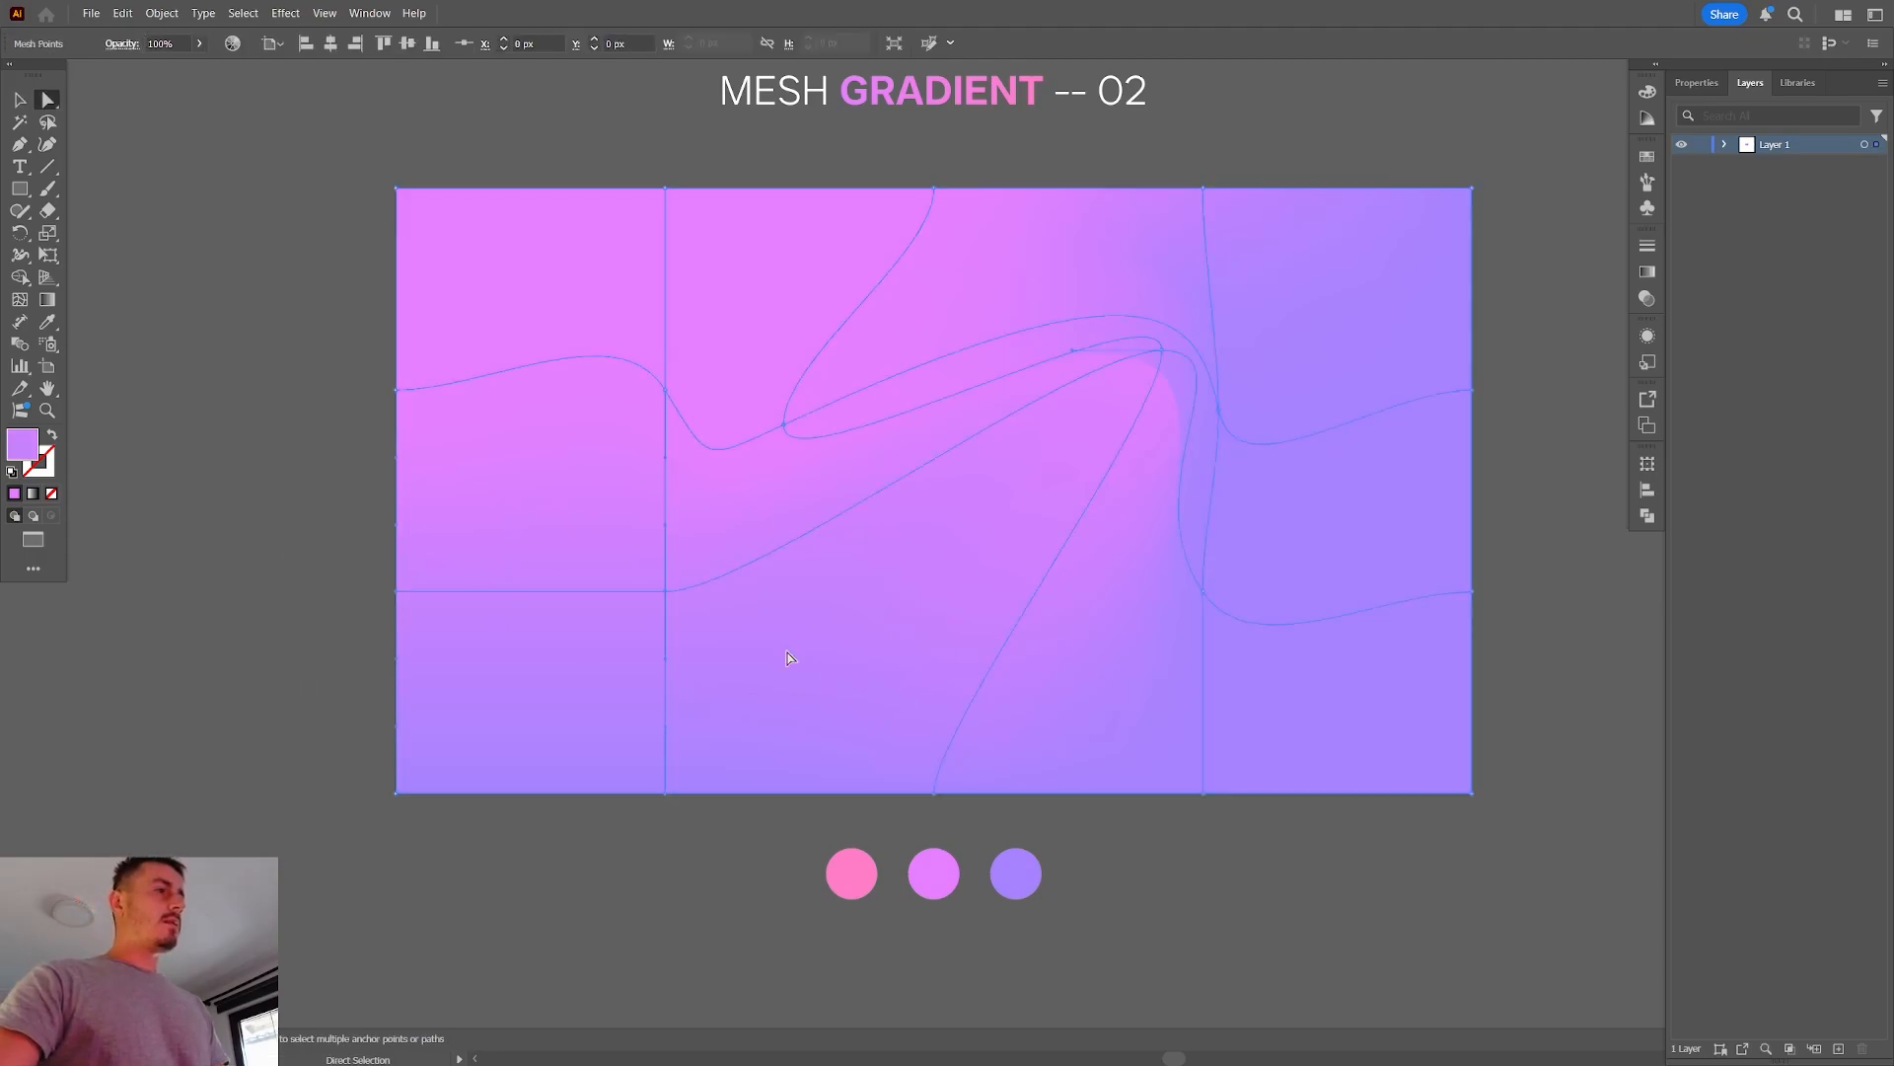
{"action": "left_click_drag", "start_coordinate": [344, 542], "coordinate": [450, 611]}
{"action": "left_click_drag", "start_coordinate": [746, 645], "coordinate": [758, 653]}
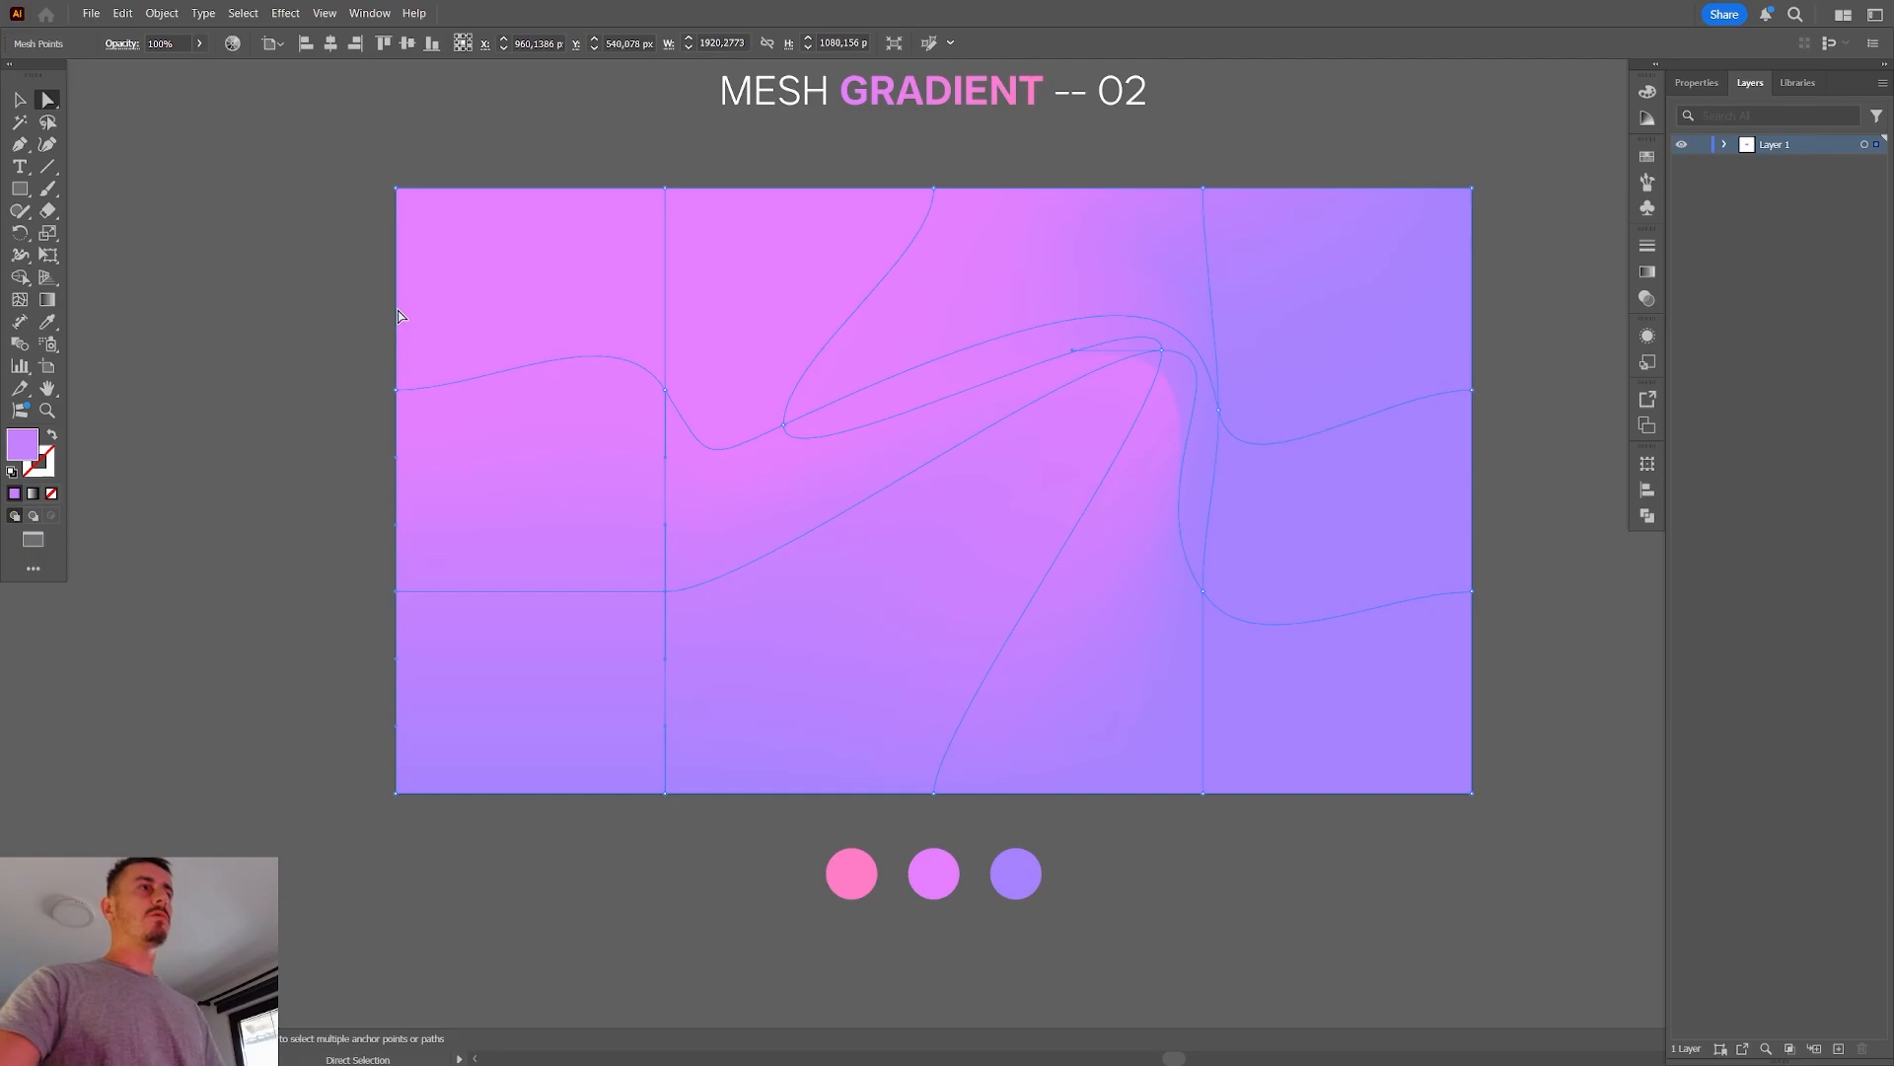
{"action": "left_click_drag", "start_coordinate": [1066, 448], "coordinate": [954, 445]}
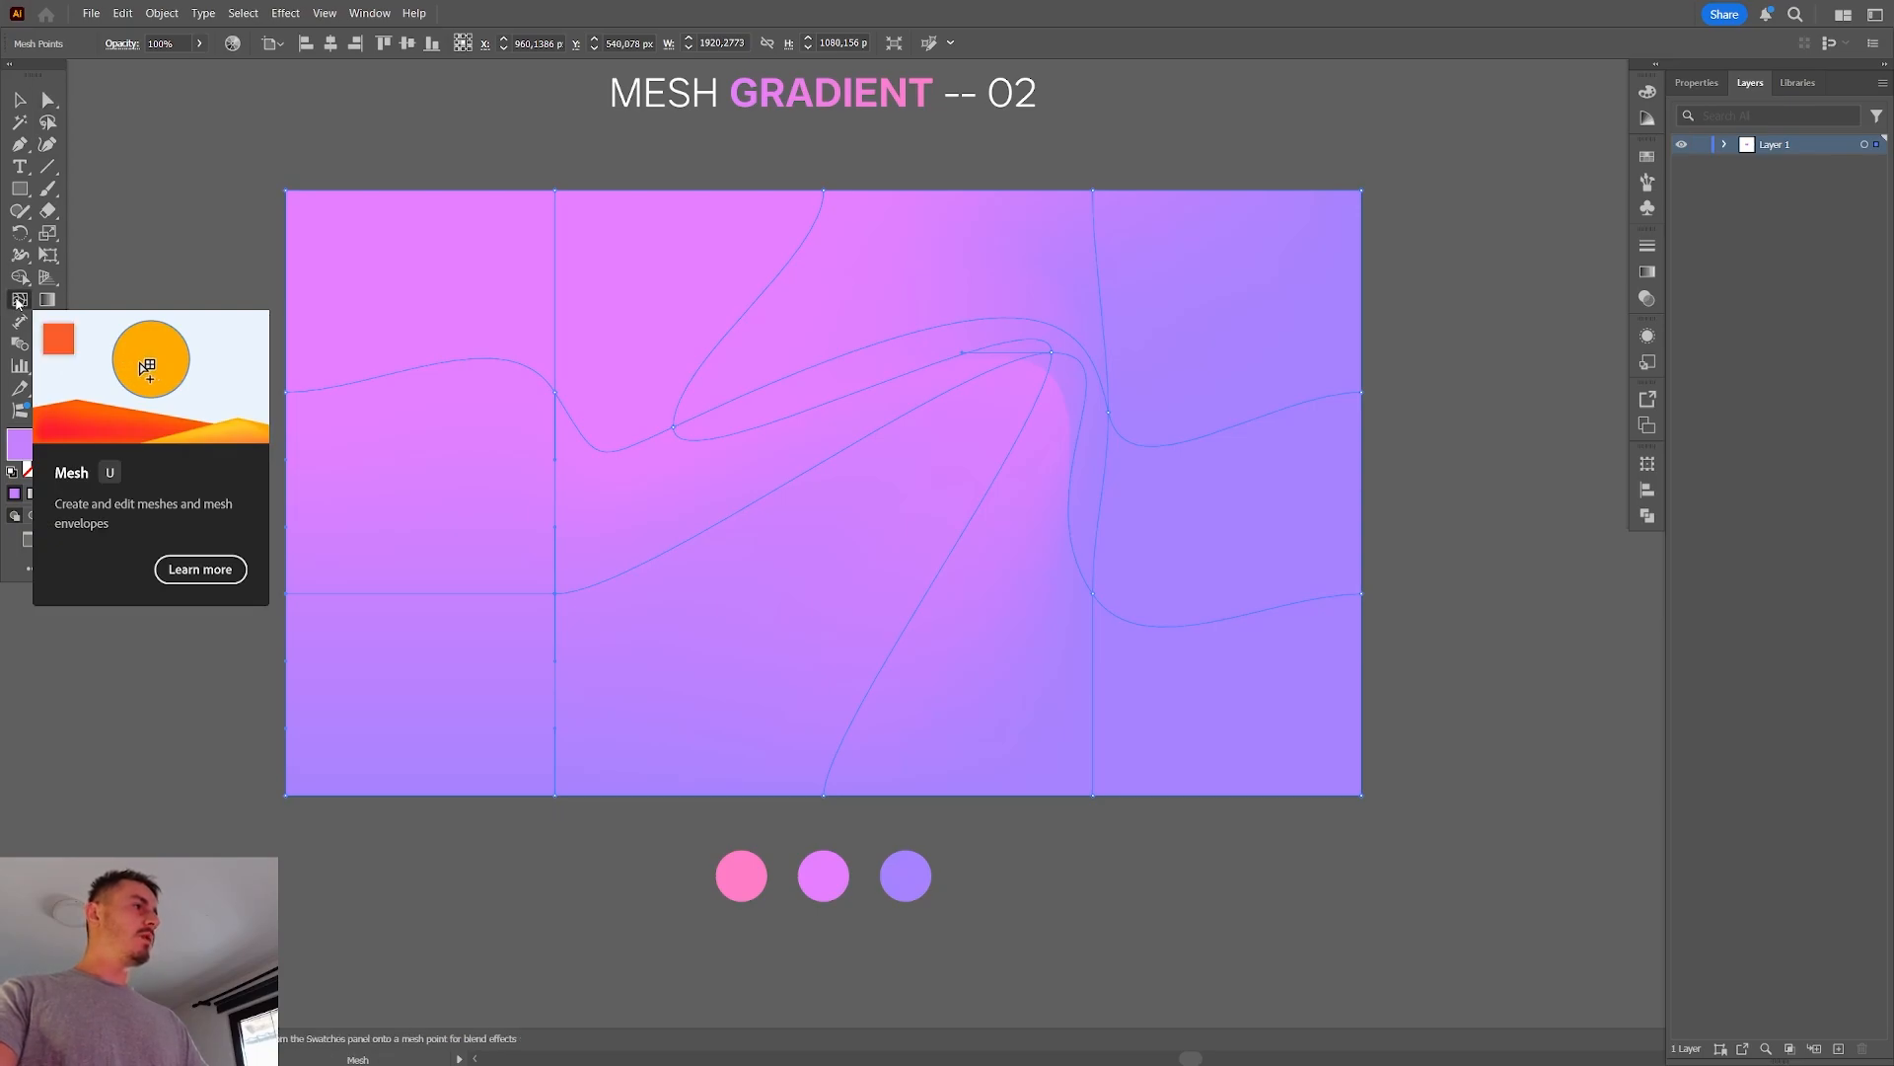
{"action": "left_click", "coordinate": [19, 300]}
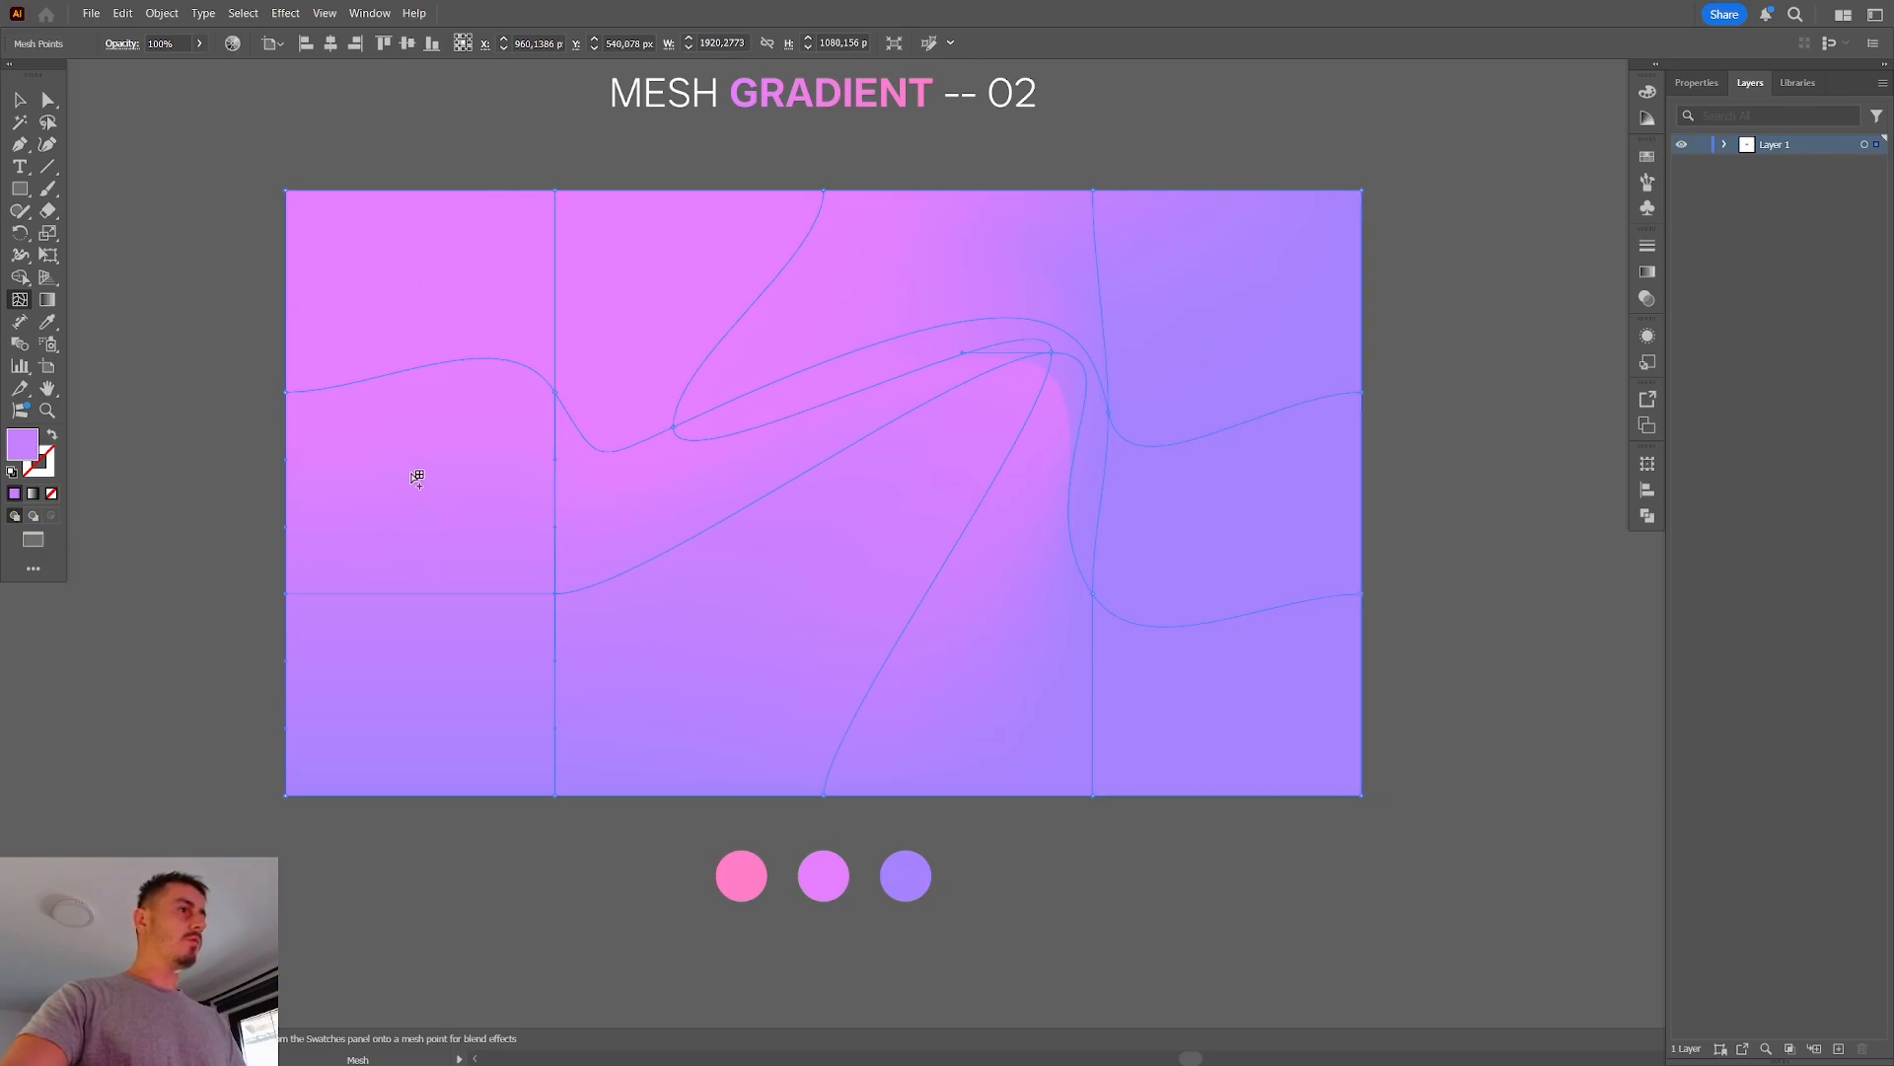
{"action": "left_click", "coordinate": [414, 476]}
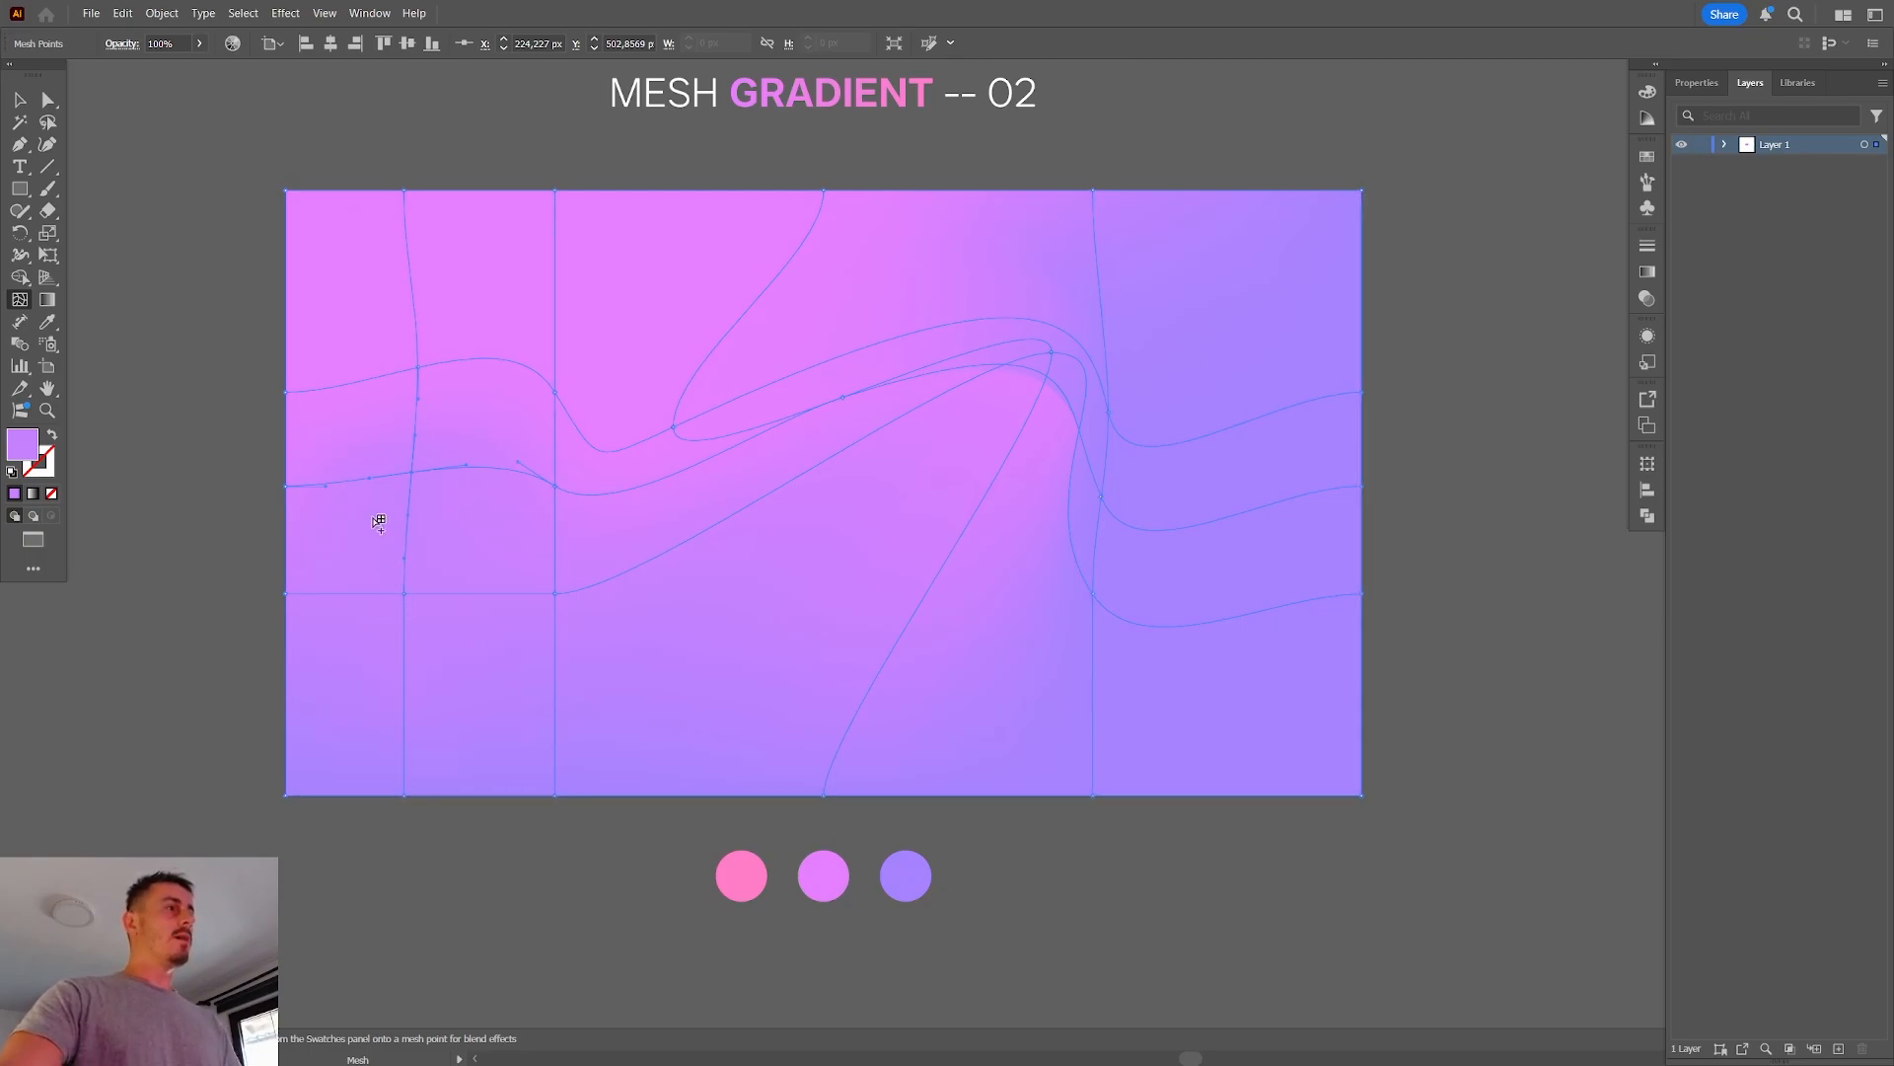
Remove the new horizontal mesh line between the two interior rows, keeping the added vertical line
{"action": "scroll", "coordinate": [394, 518], "scroll_direction": "up", "scroll_amount": 2}
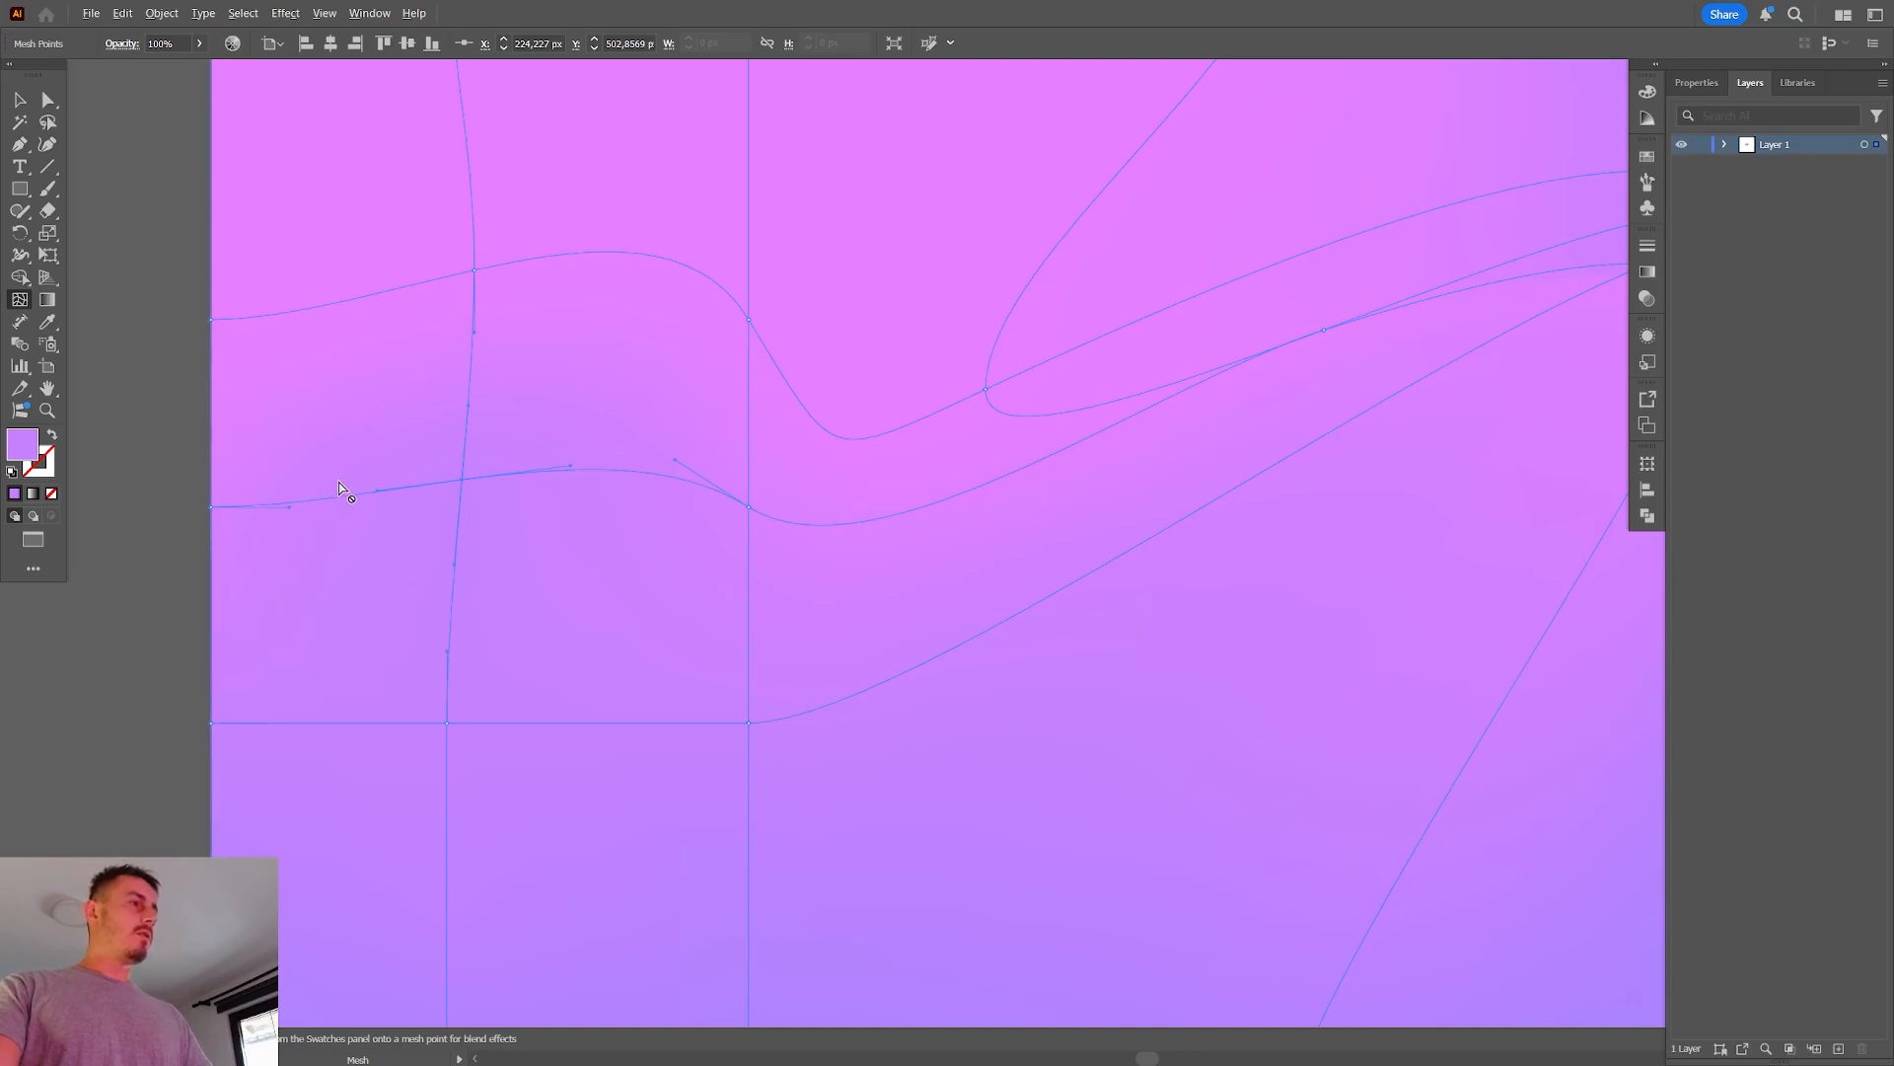
{"action": "scroll", "coordinate": [340, 489], "scroll_direction": "up", "scroll_amount": 1}
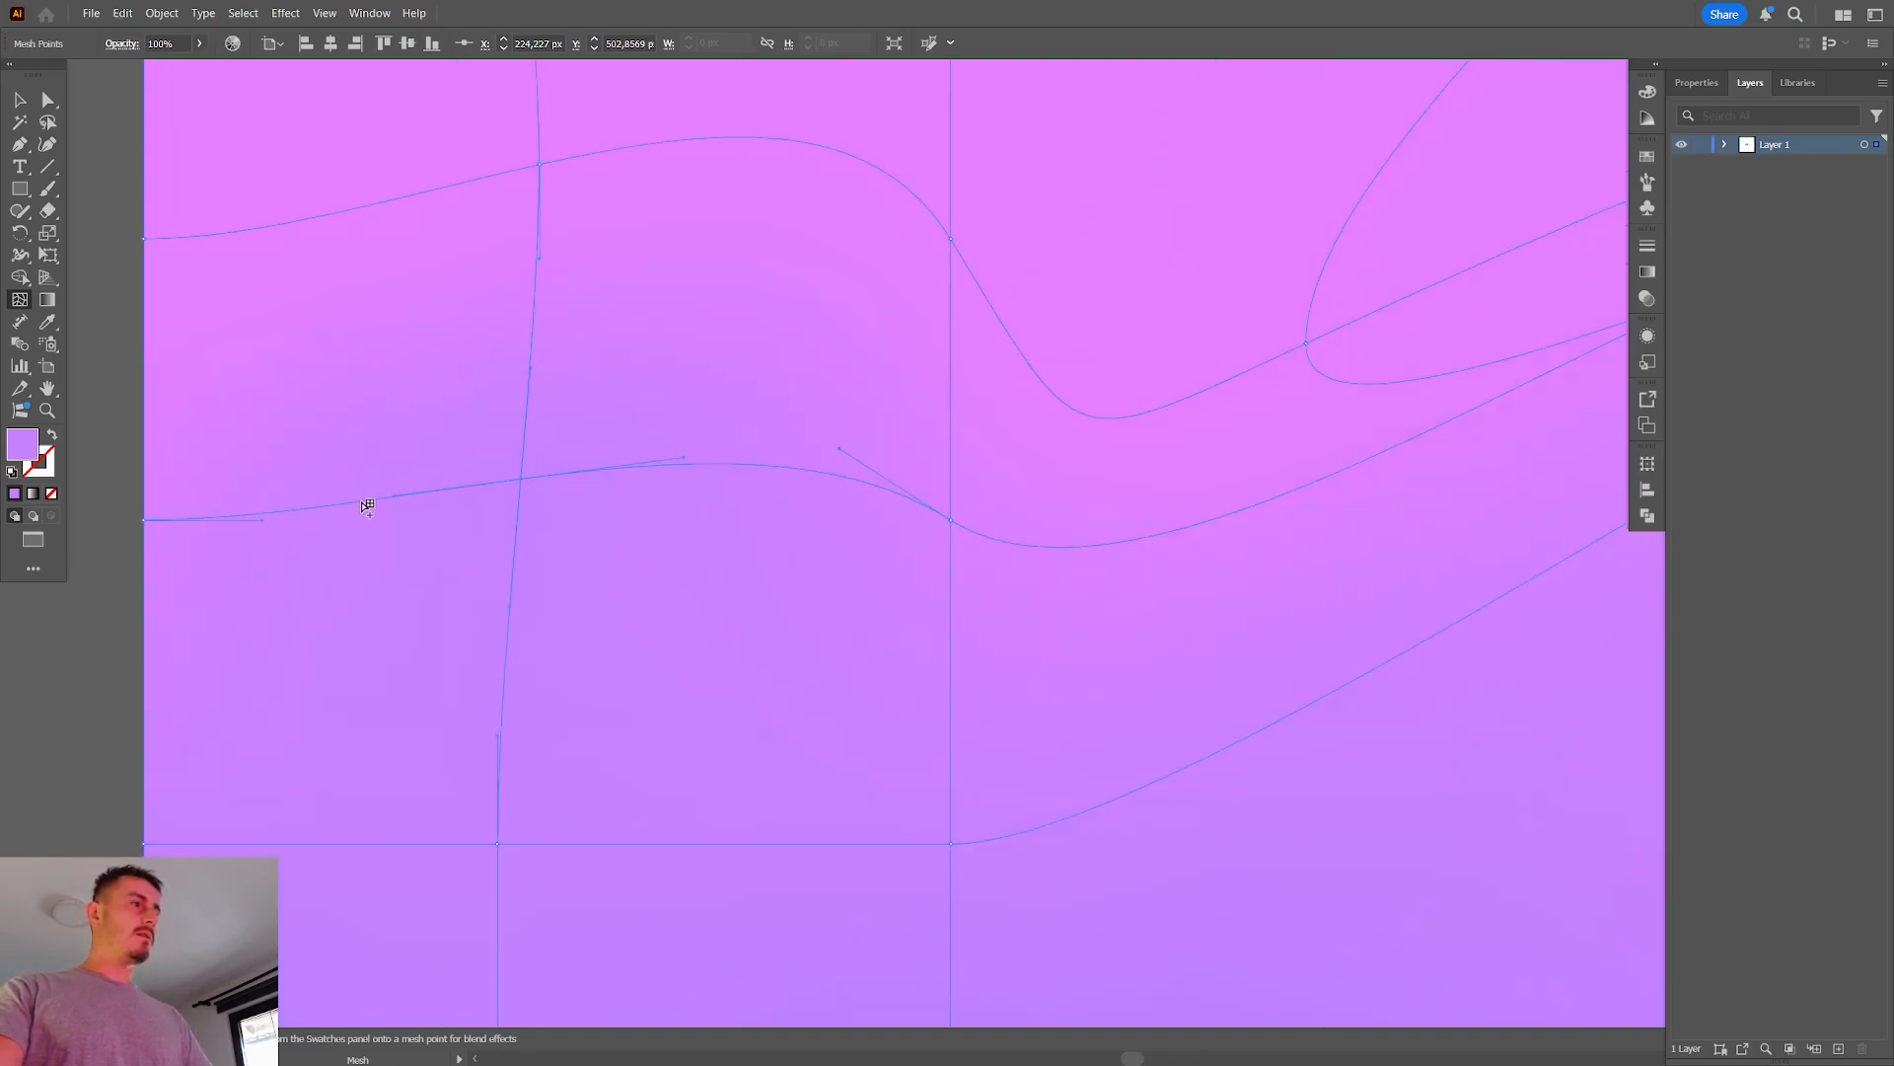
{"action": "left_click", "coordinate": [350, 506], "text": "alt"}
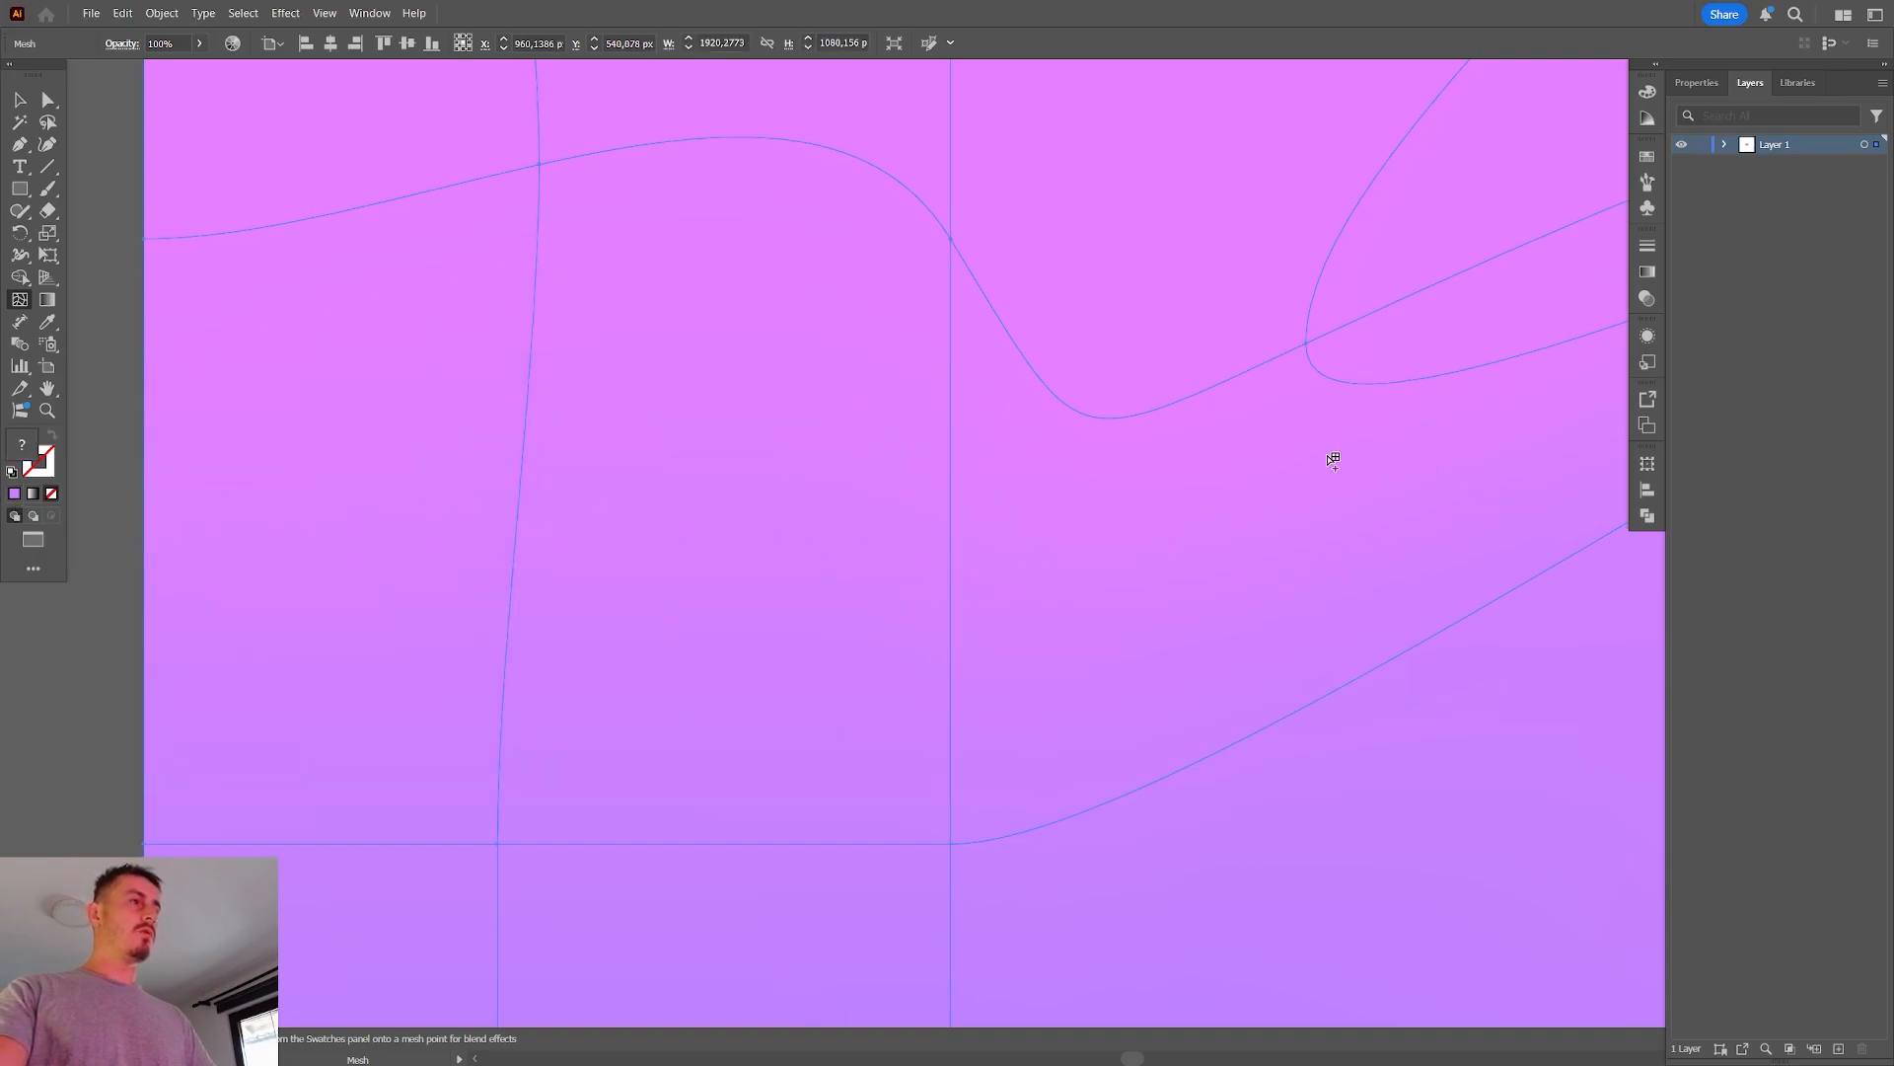
{"action": "scroll", "coordinate": [685, 470], "scroll_direction": "down", "scroll_amount": 3}
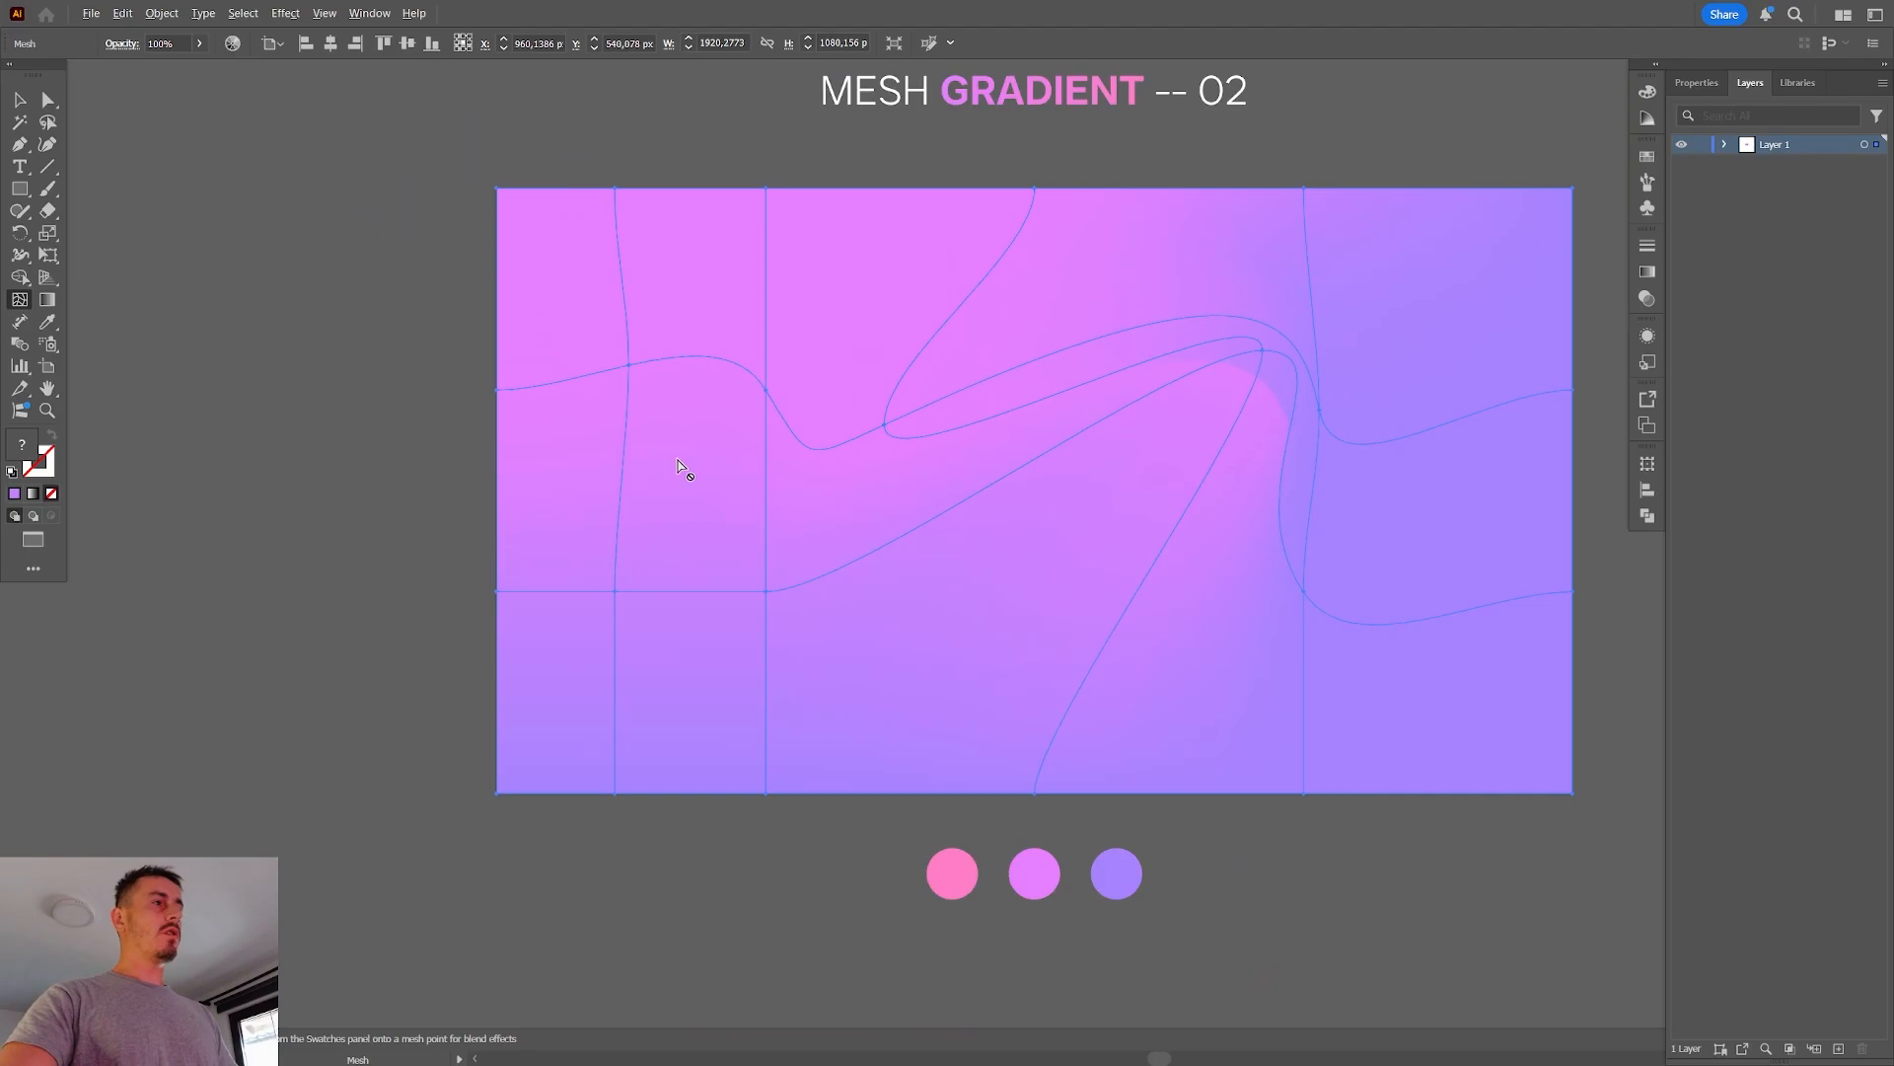
{"action": "key", "text": "a"}
{"action": "scroll", "coordinate": [824, 478], "scroll_direction": "down", "scroll_amount": 1}
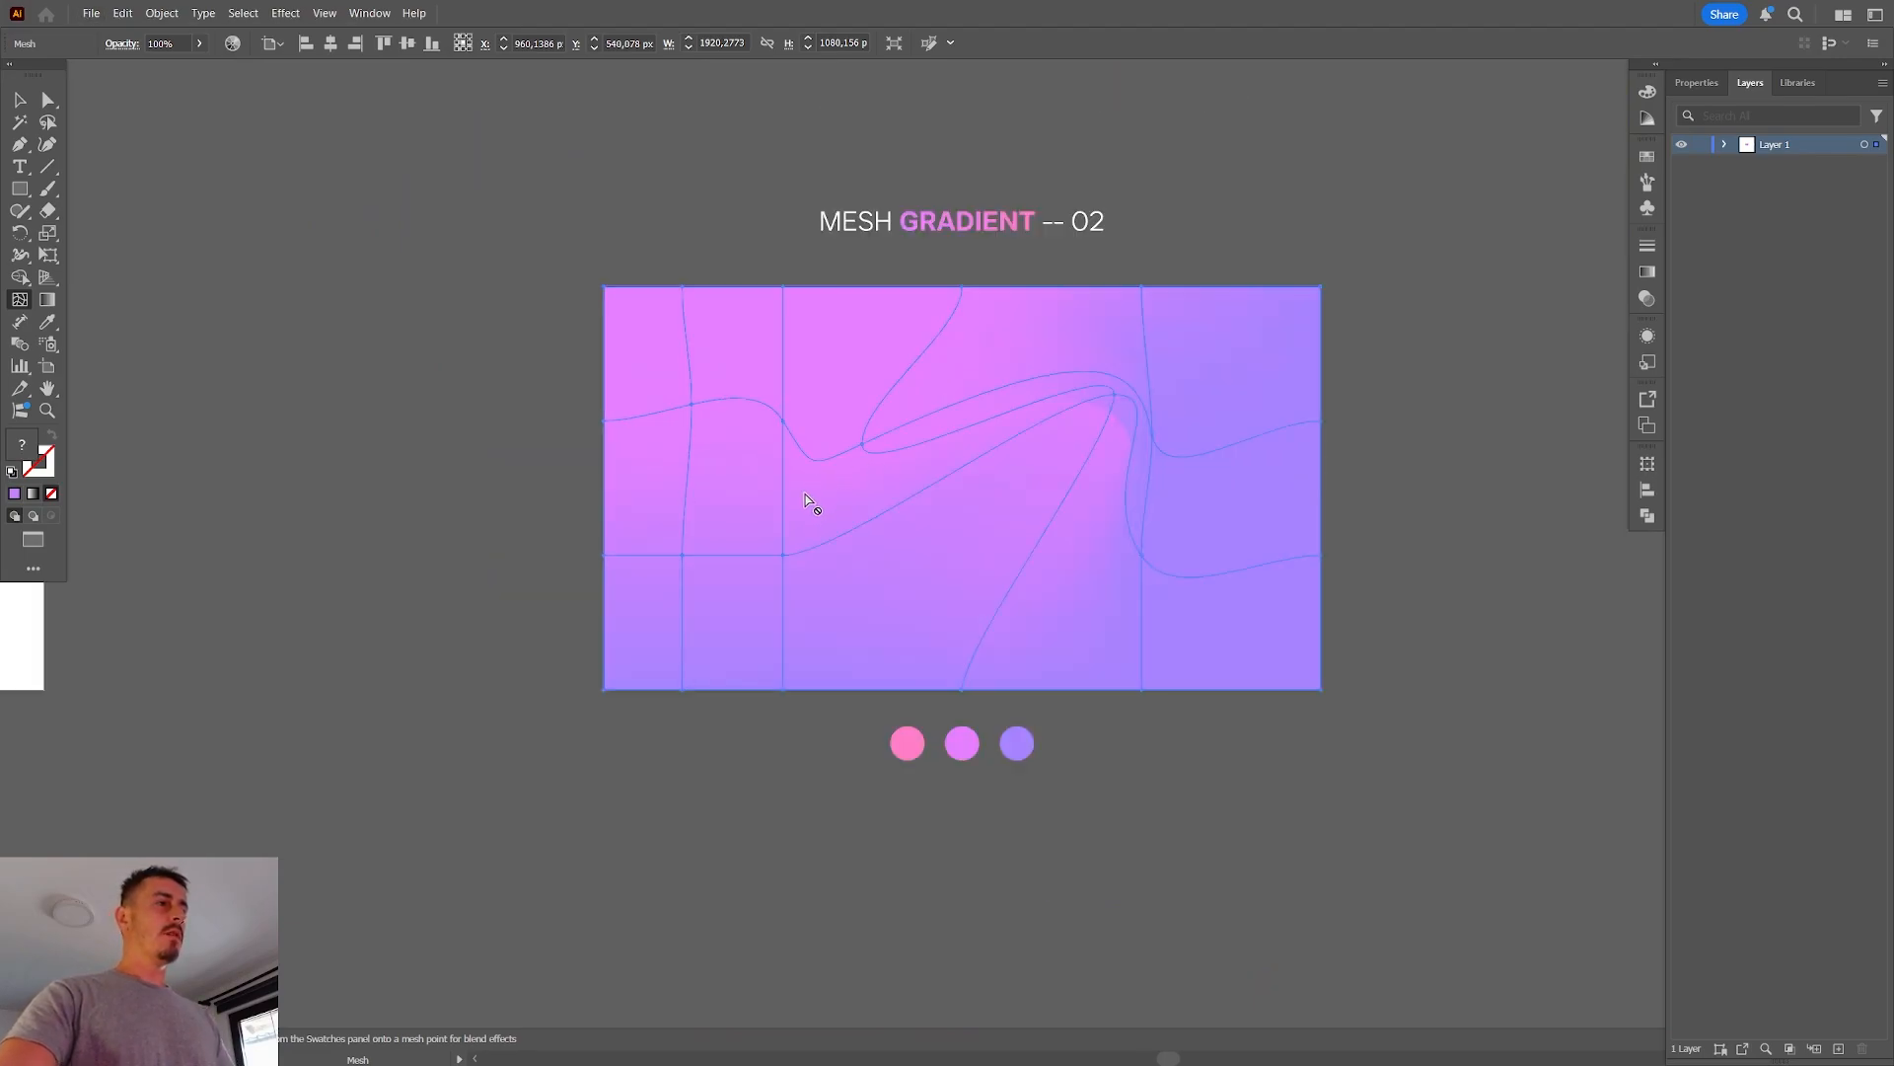
Move the upper interior row's mesh point on the second interior vertical line down and left to about X 252 px, Y 640 px
{"action": "scroll", "coordinate": [759, 419], "scroll_direction": "up", "scroll_amount": 1}
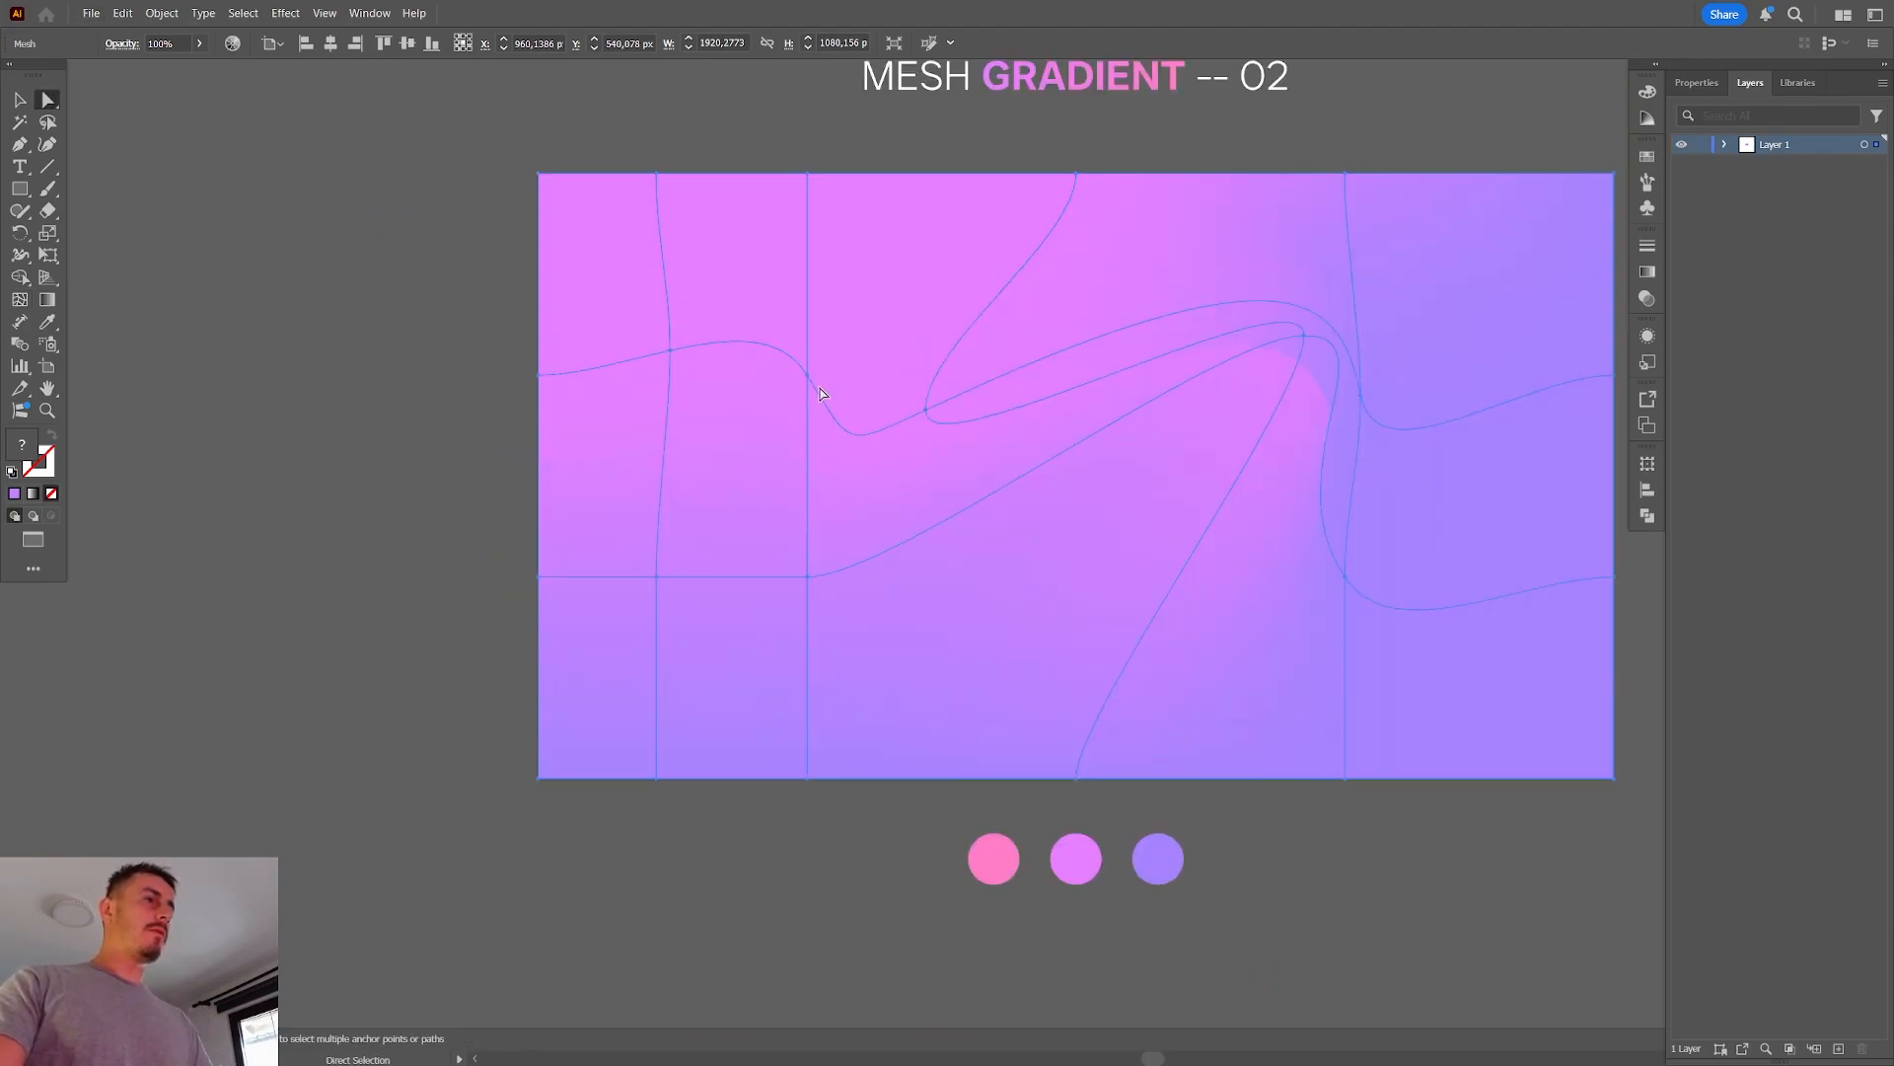
{"action": "left_click_drag", "start_coordinate": [807, 384], "coordinate": [681, 537]}
{"action": "scroll", "coordinate": [660, 601], "scroll_direction": "up", "scroll_amount": 1}
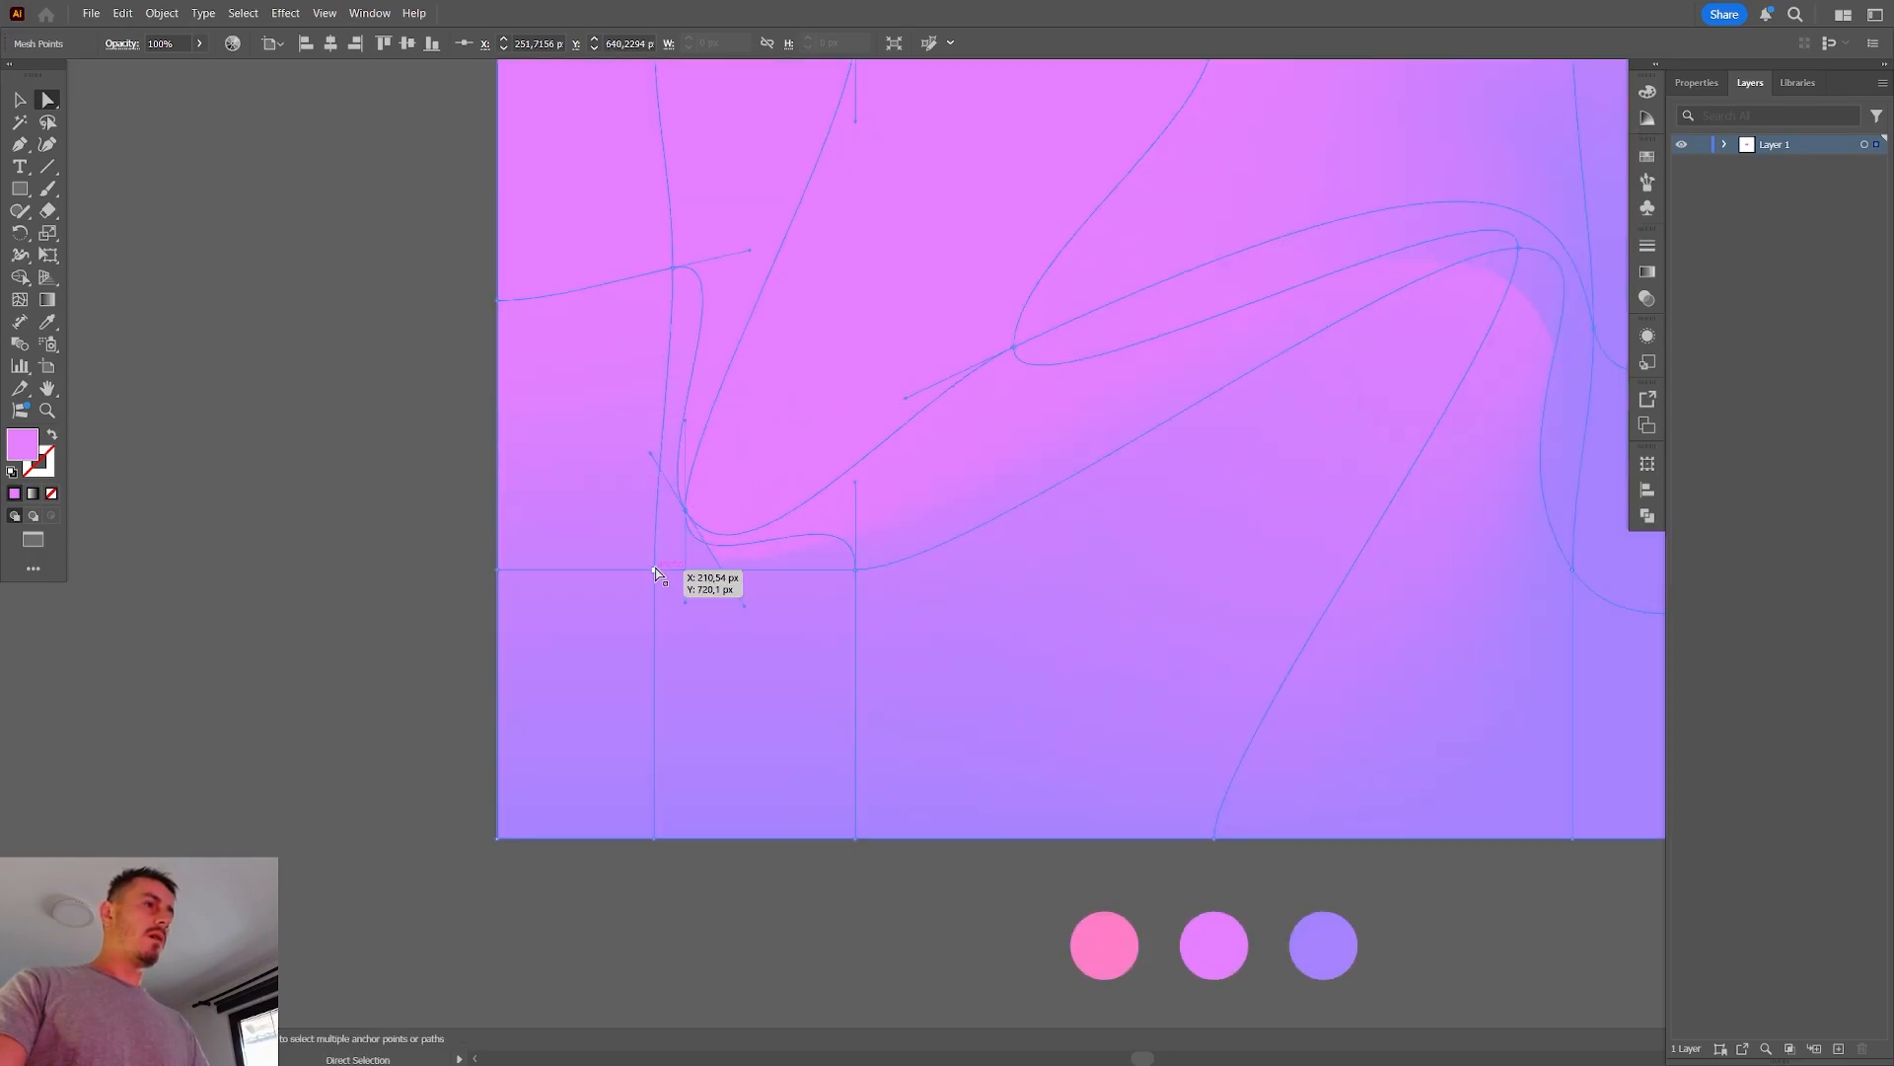
Swing the upper handle of the lower row's first interior mesh point up and left, then nudge the repositioned upper-row point slightly down and left
{"action": "left_click_drag", "start_coordinate": [651, 482], "coordinate": [613, 487]}
{"action": "key", "text": "ctrl+z"}
{"action": "left_click", "coordinate": [659, 574]}
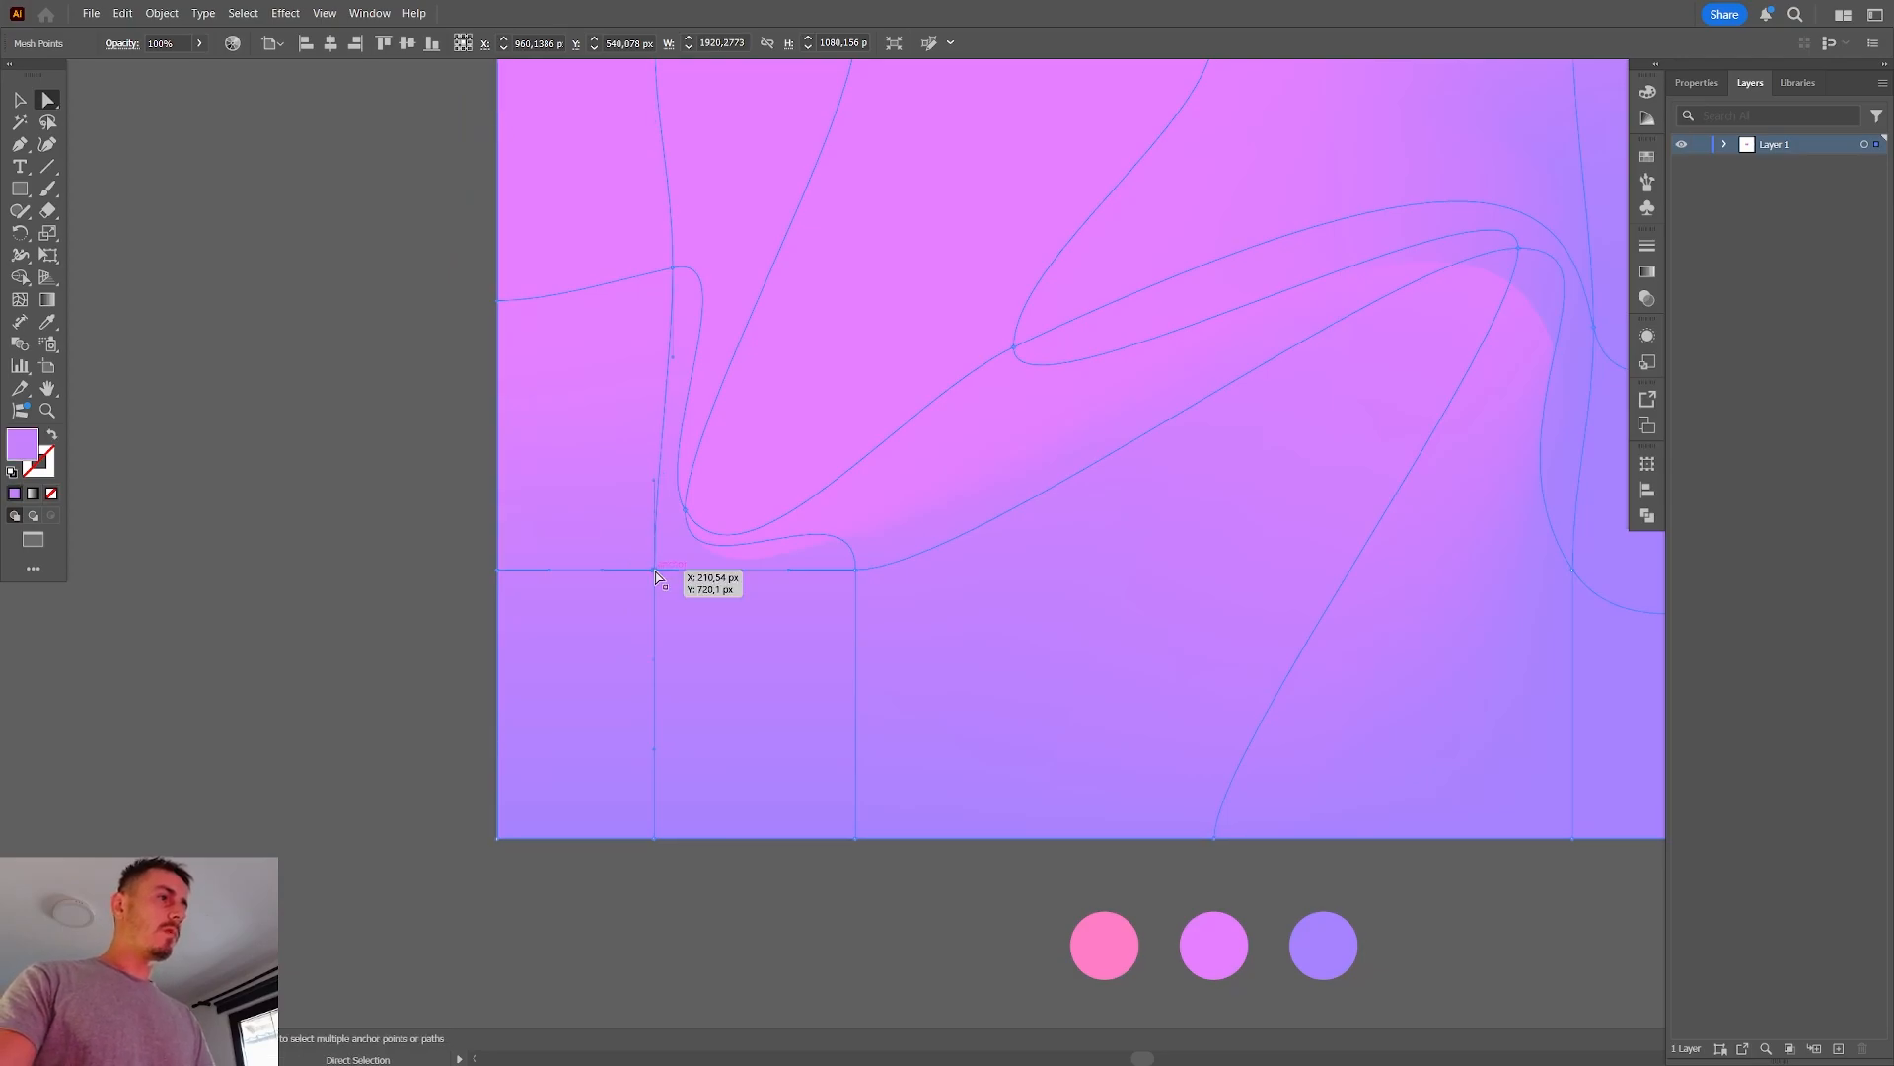
{"action": "left_click_drag", "start_coordinate": [655, 494], "coordinate": [577, 470]}
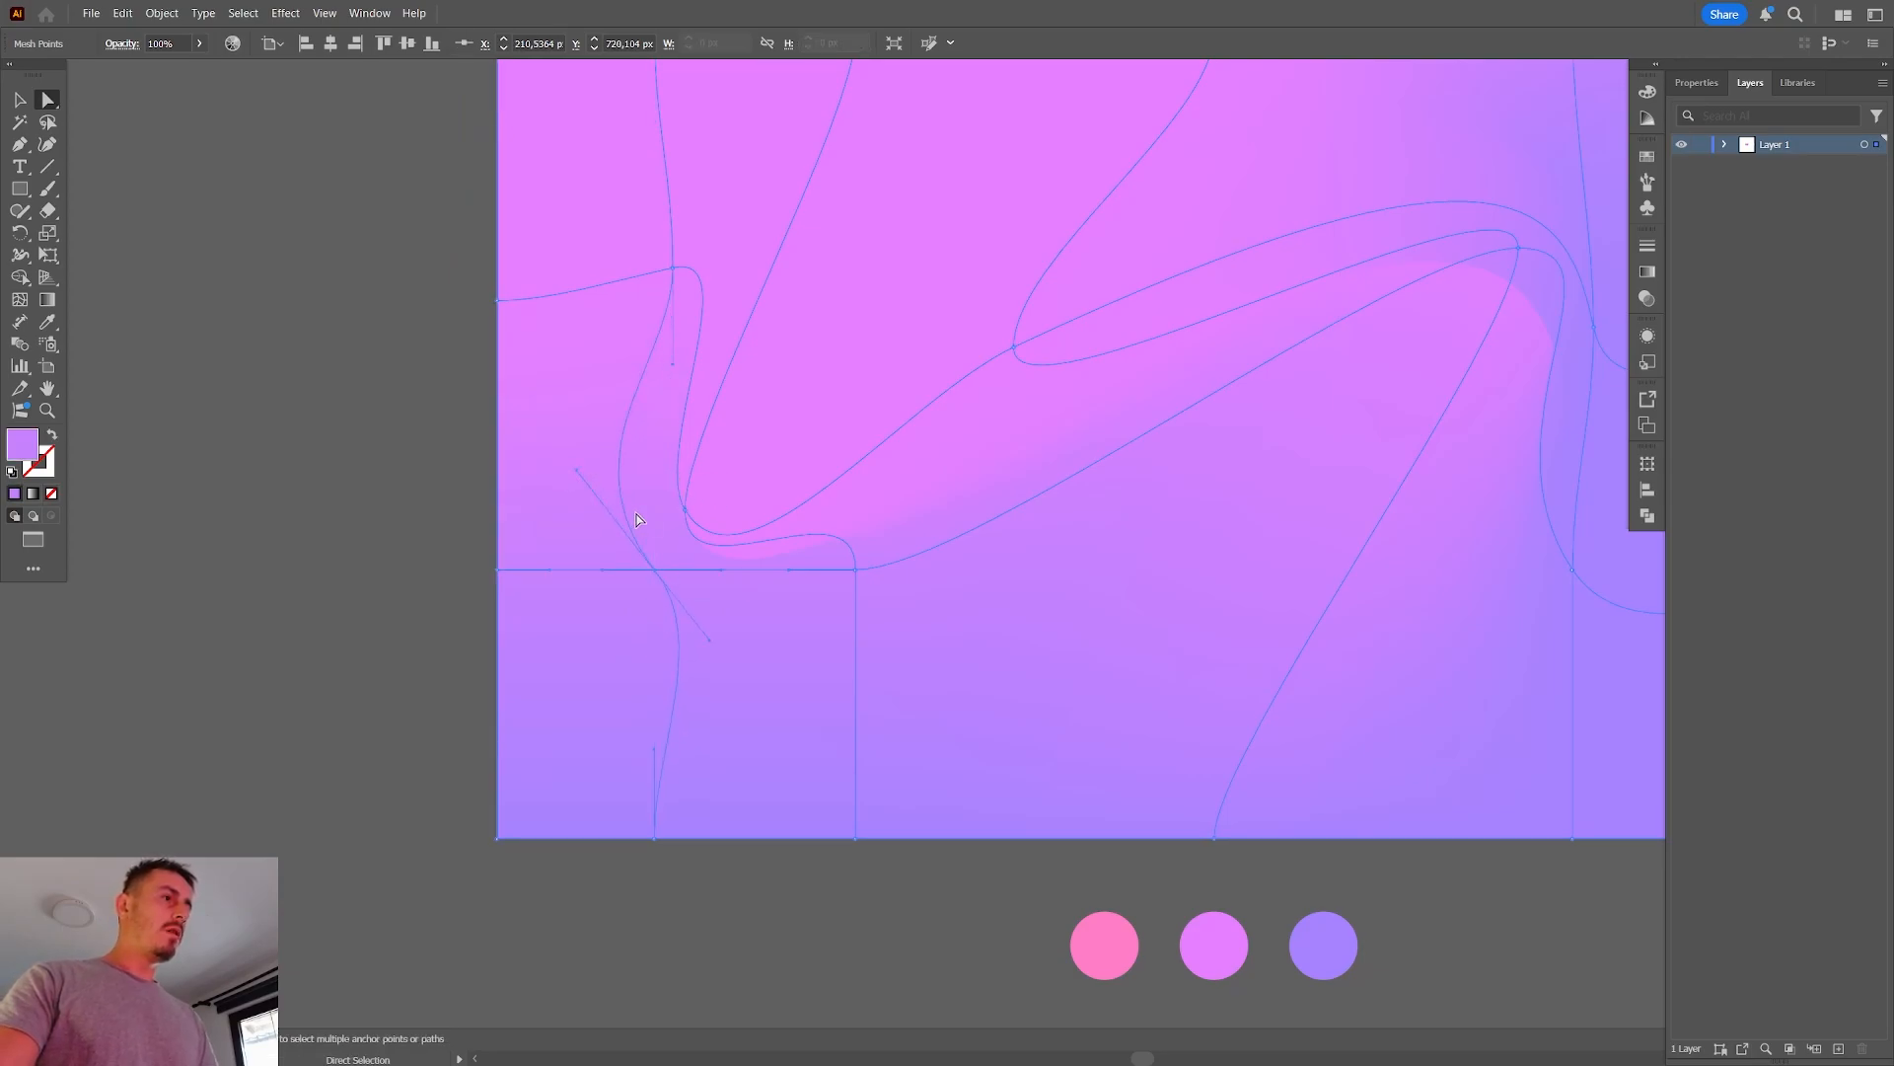
{"action": "mouse_move", "coordinate": [688, 515]}
{"action": "left_mouse_down"}
{"action": "mouse_move", "coordinate": [651, 516]}
{"action": "mouse_move", "coordinate": [736, 448]}
{"action": "mouse_move", "coordinate": [655, 520]}
{"action": "mouse_move", "coordinate": [680, 529]}
{"action": "left_mouse_up"}
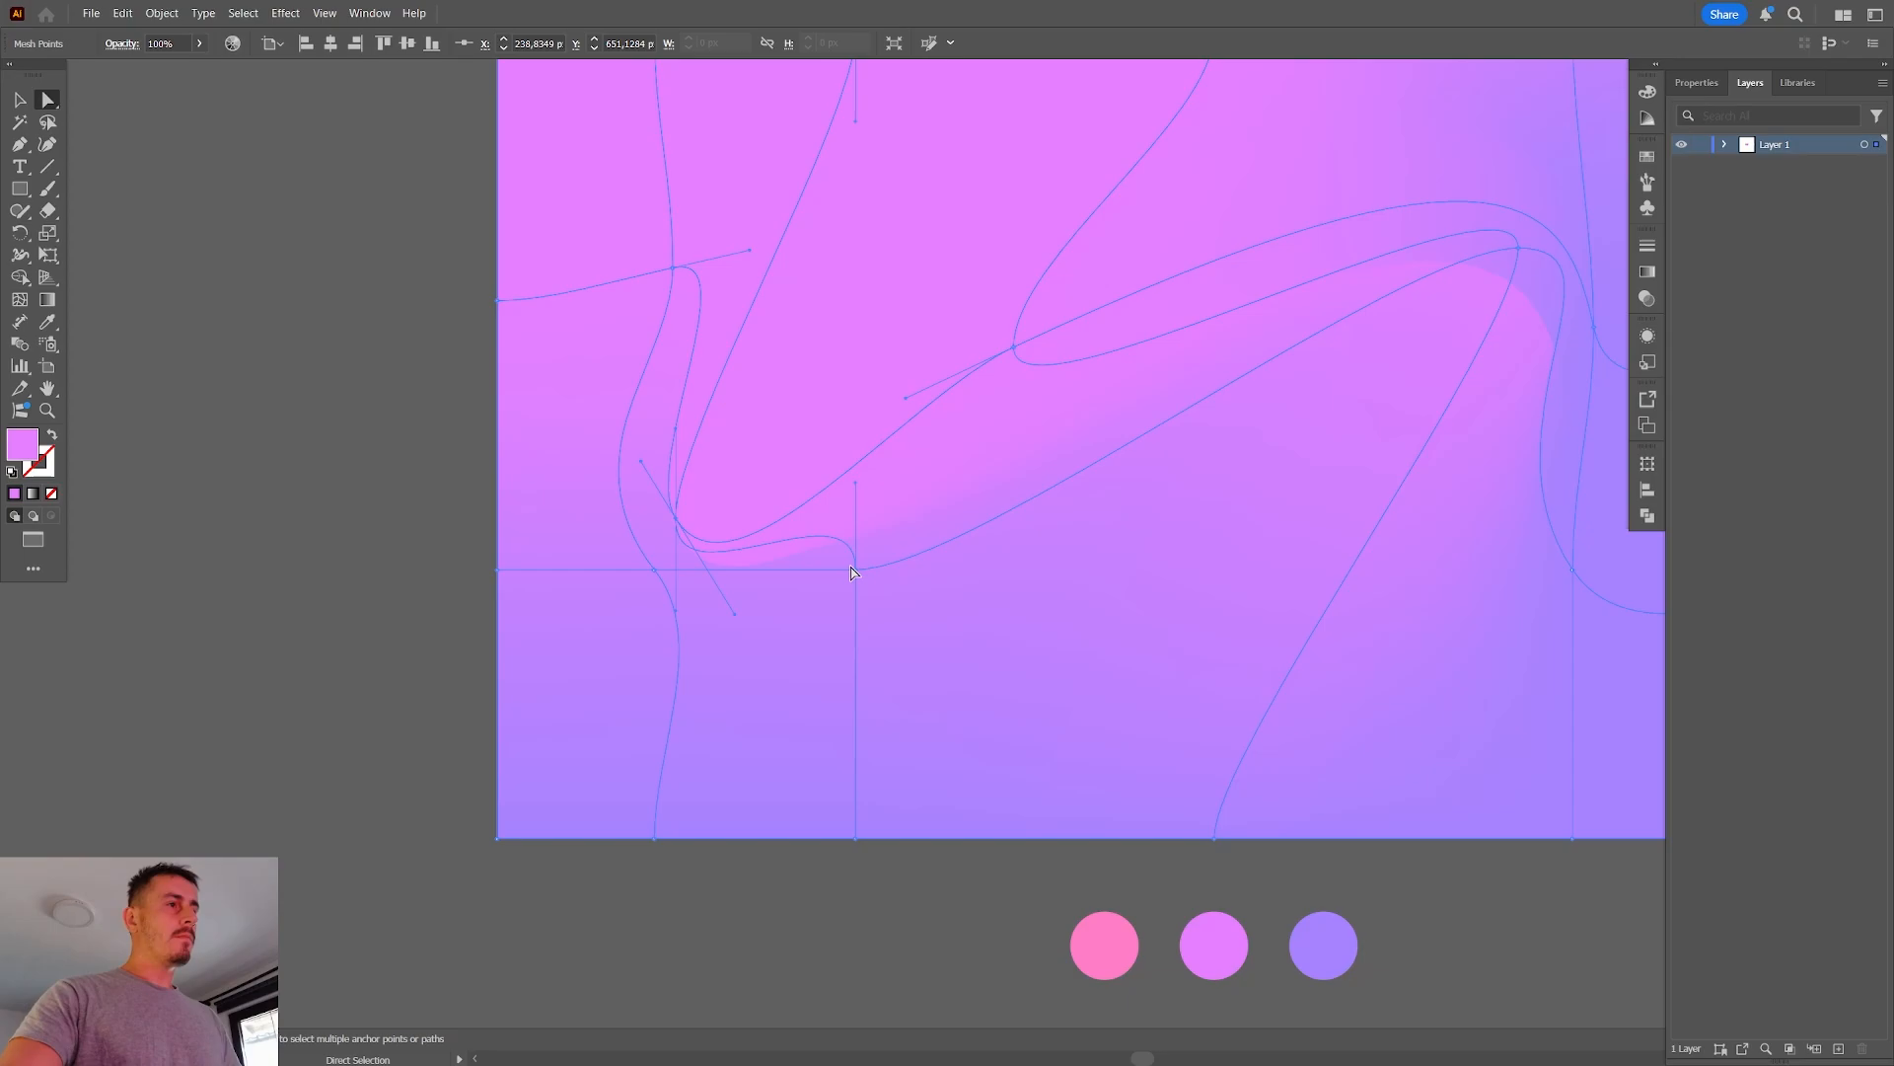
Move the lower row's second interior mesh point to about X 624 px, Y 504 px, angle its side handles along the diagonal, and preview the deselected gradient
{"action": "left_click", "coordinate": [854, 570]}
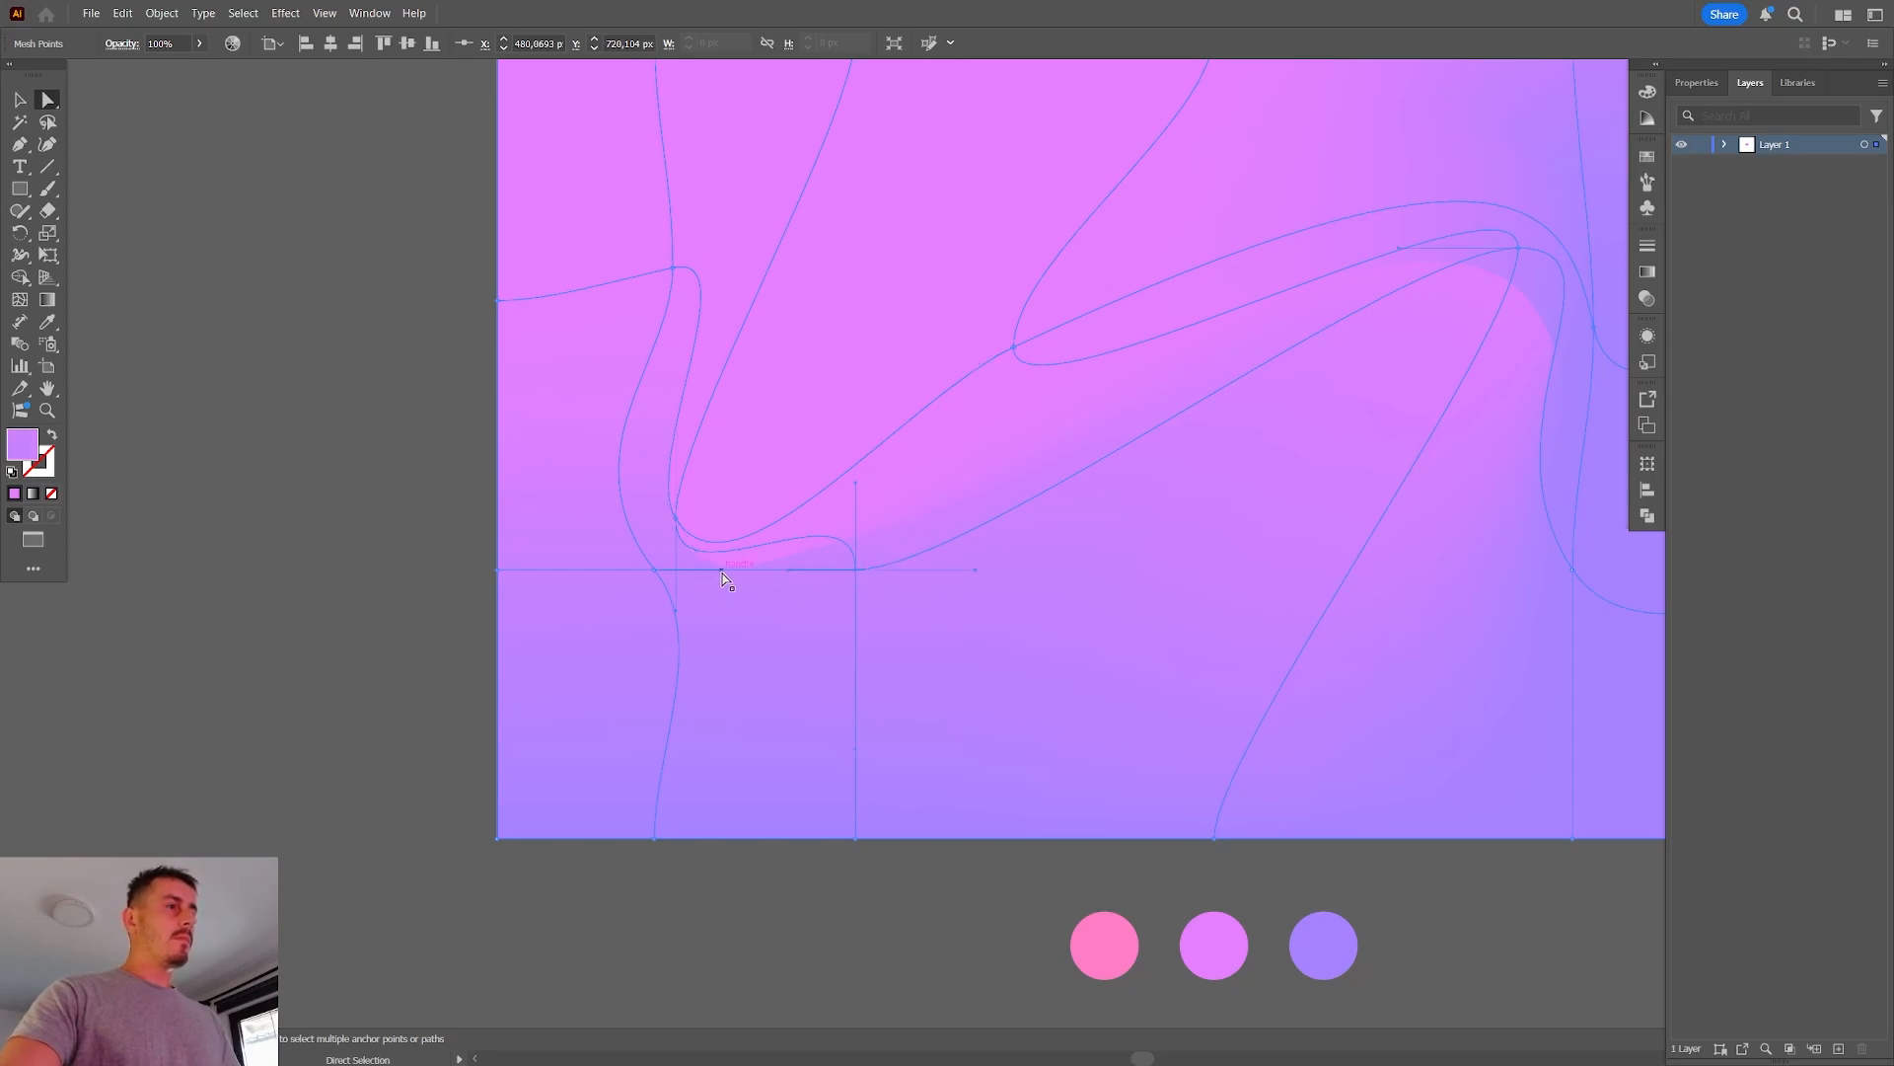
{"action": "left_click_drag", "start_coordinate": [721, 570], "coordinate": [963, 406]}
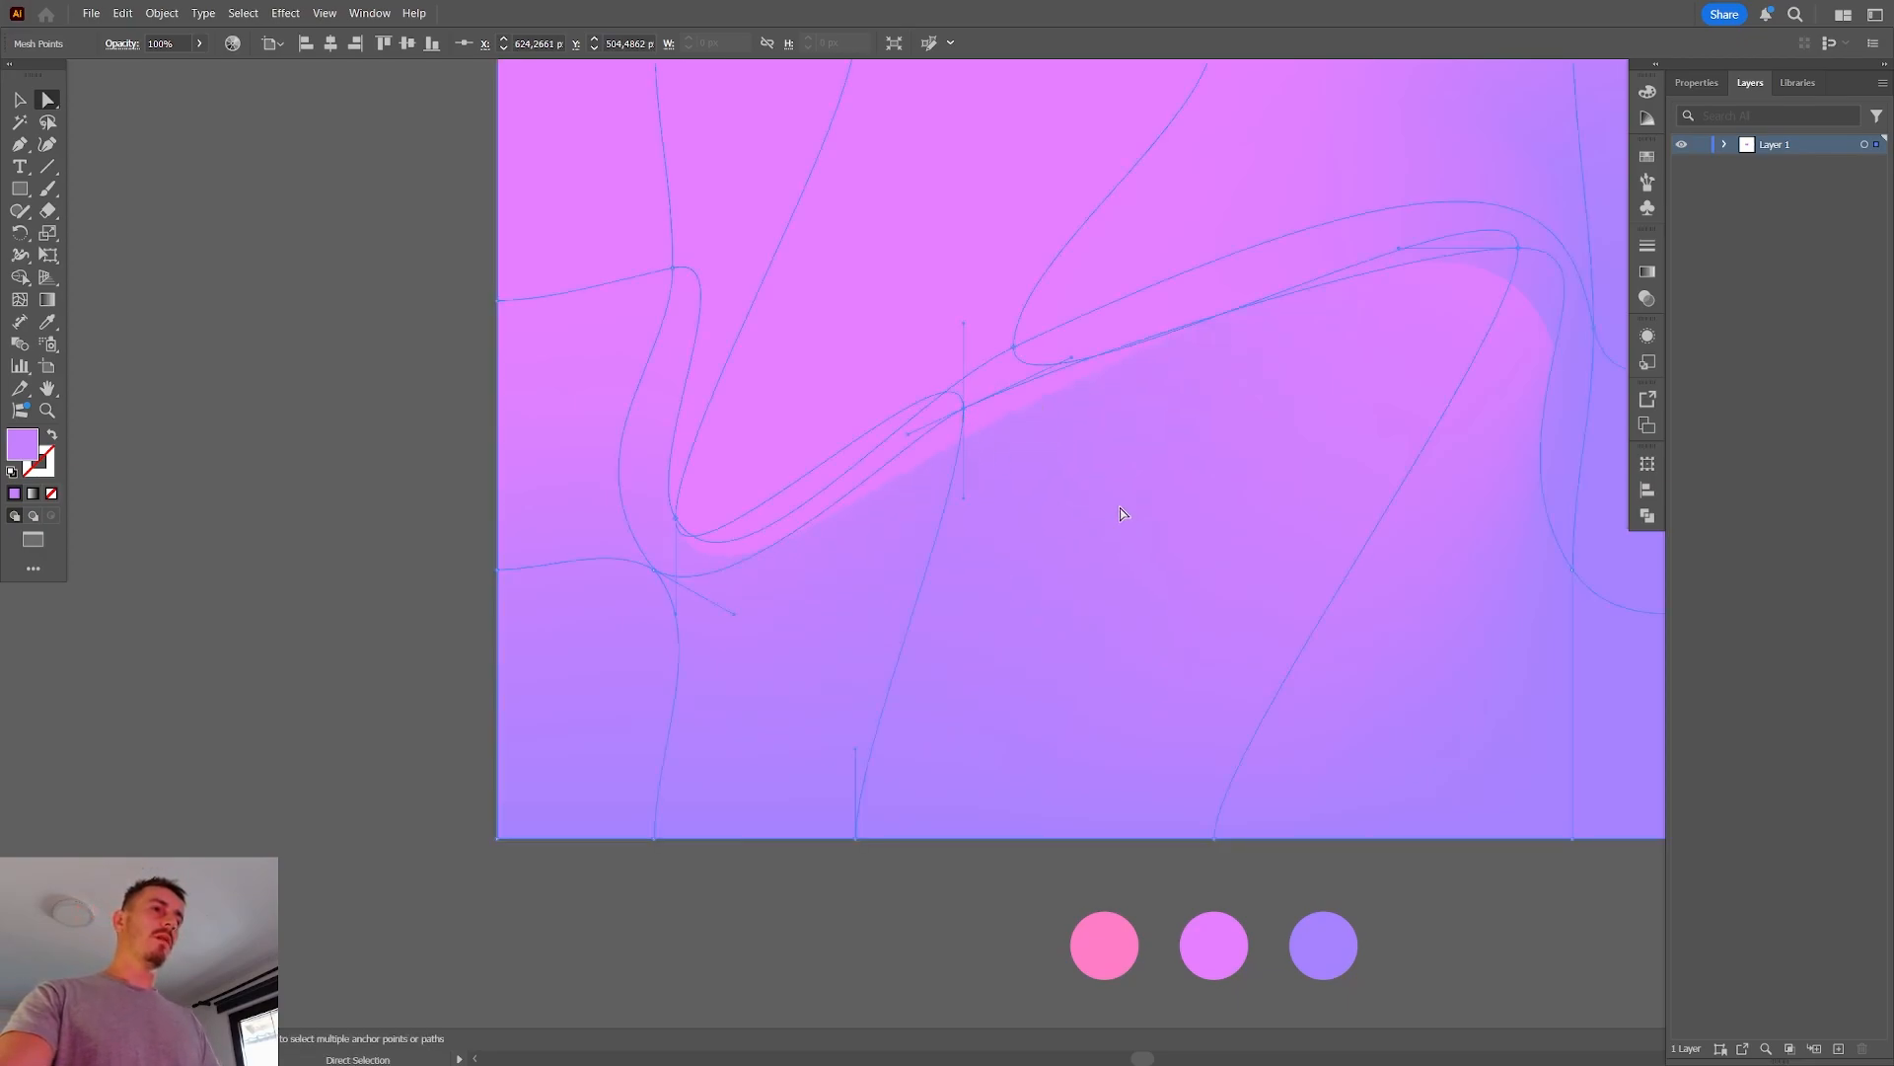
{"action": "scroll", "coordinate": [1035, 454], "scroll_direction": "down", "scroll_amount": 2}
{"action": "key", "text": "v"}
{"action": "left_click", "coordinate": [213, 359]}
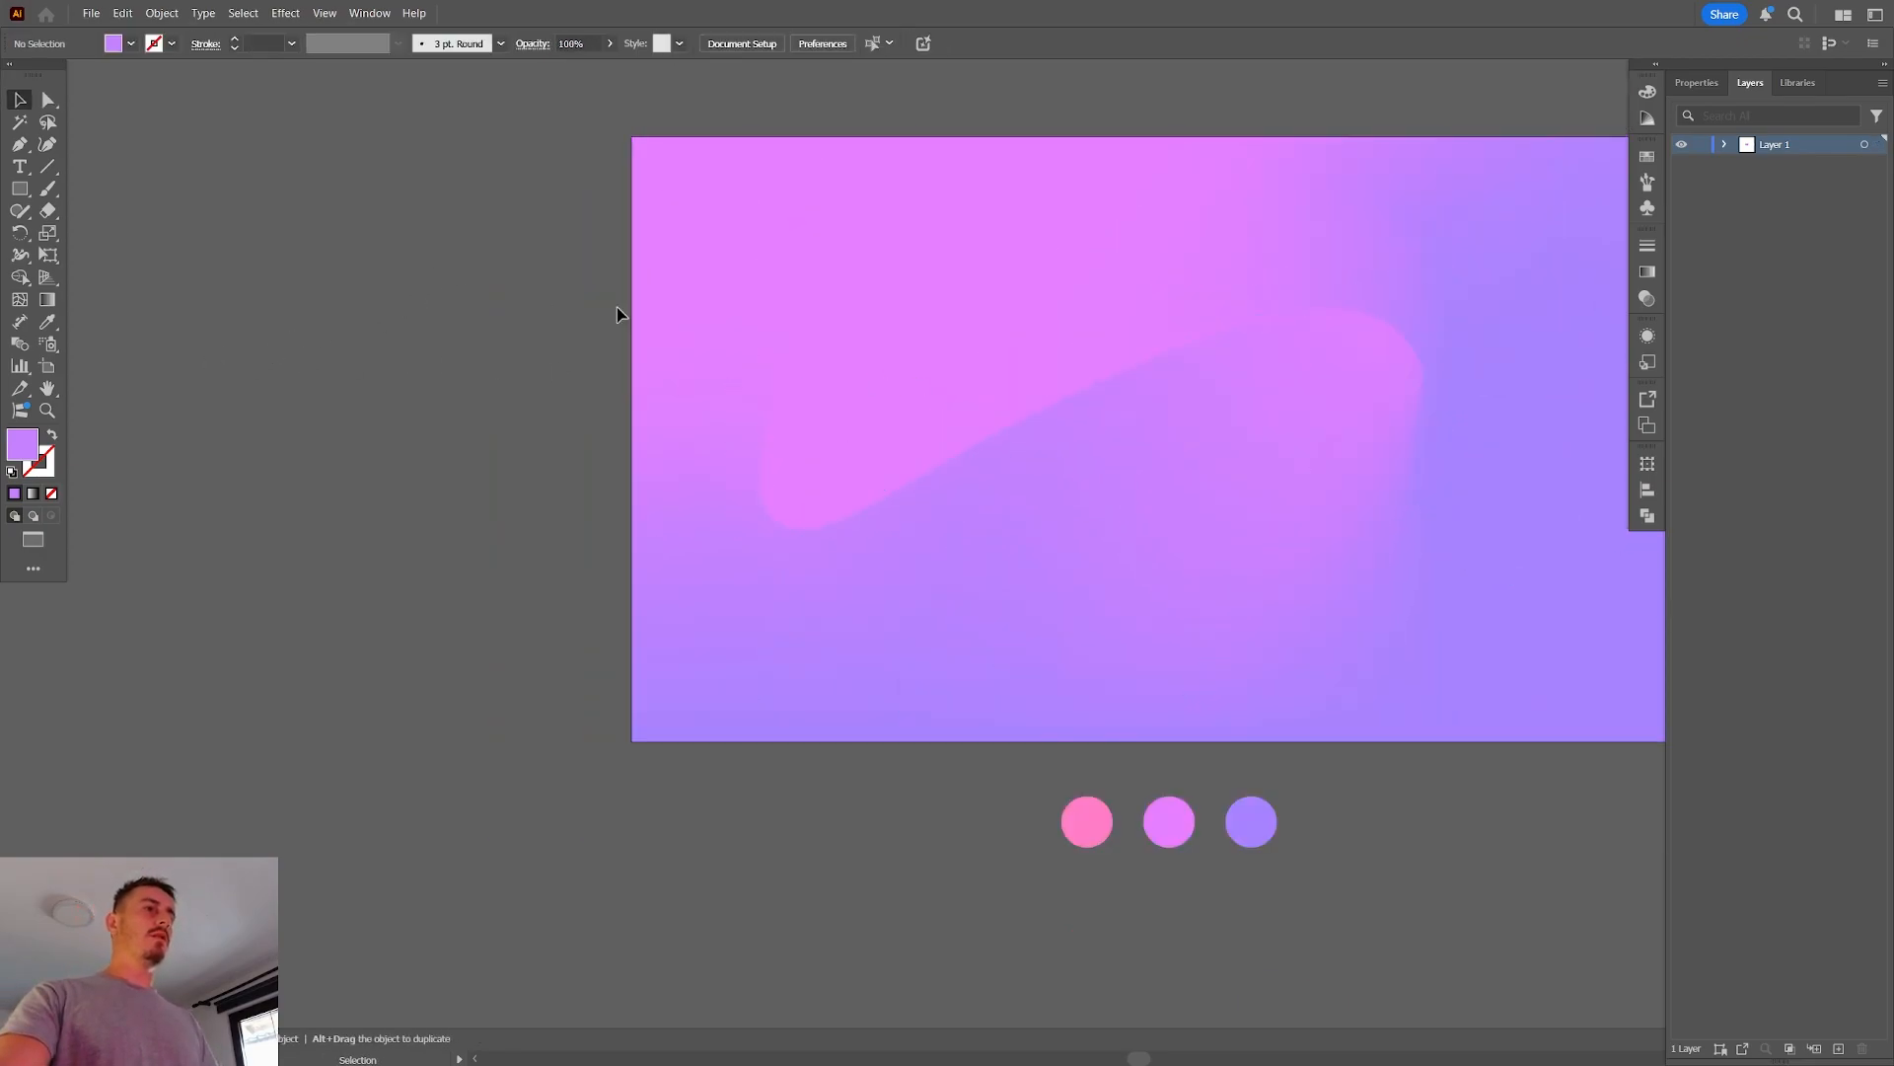
{"action": "left_click_drag", "start_coordinate": [1228, 280], "coordinate": [865, 262]}
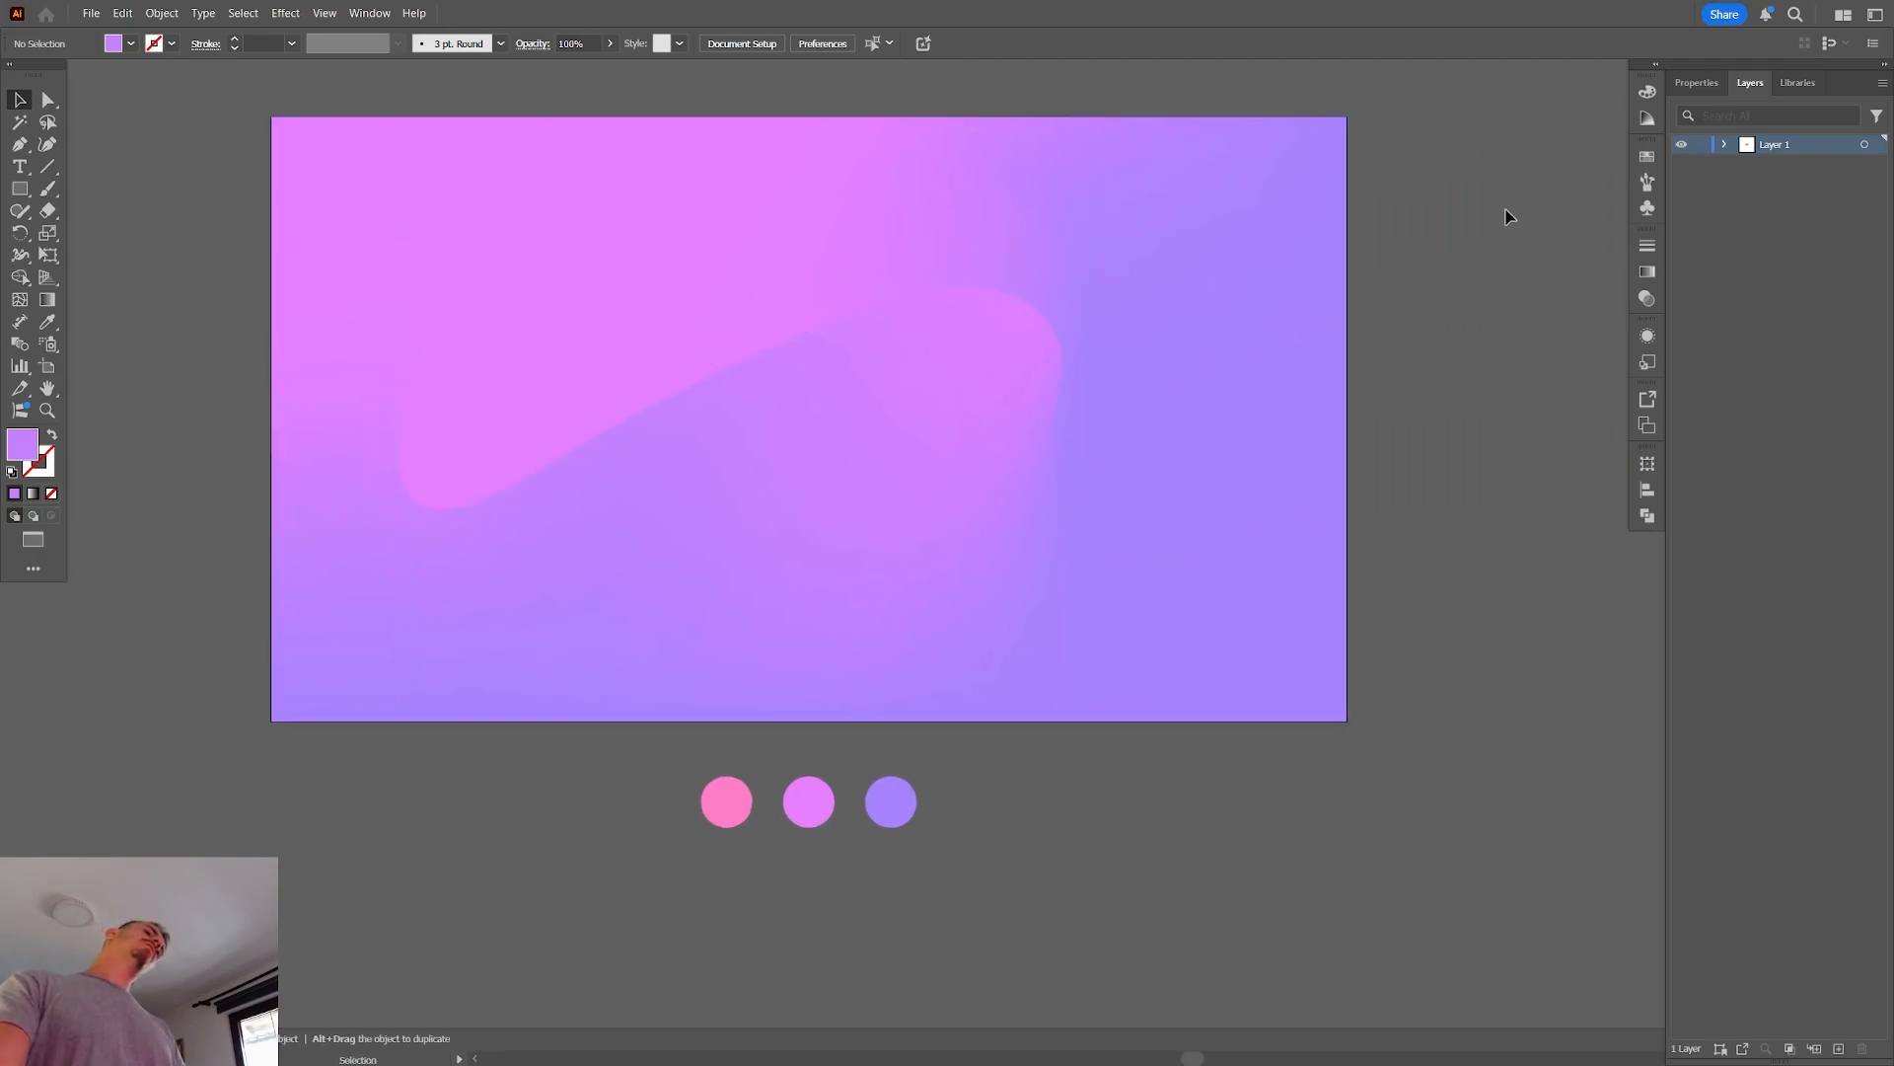
{"action": "left_click_drag", "start_coordinate": [1431, 211], "coordinate": [1509, 285]}
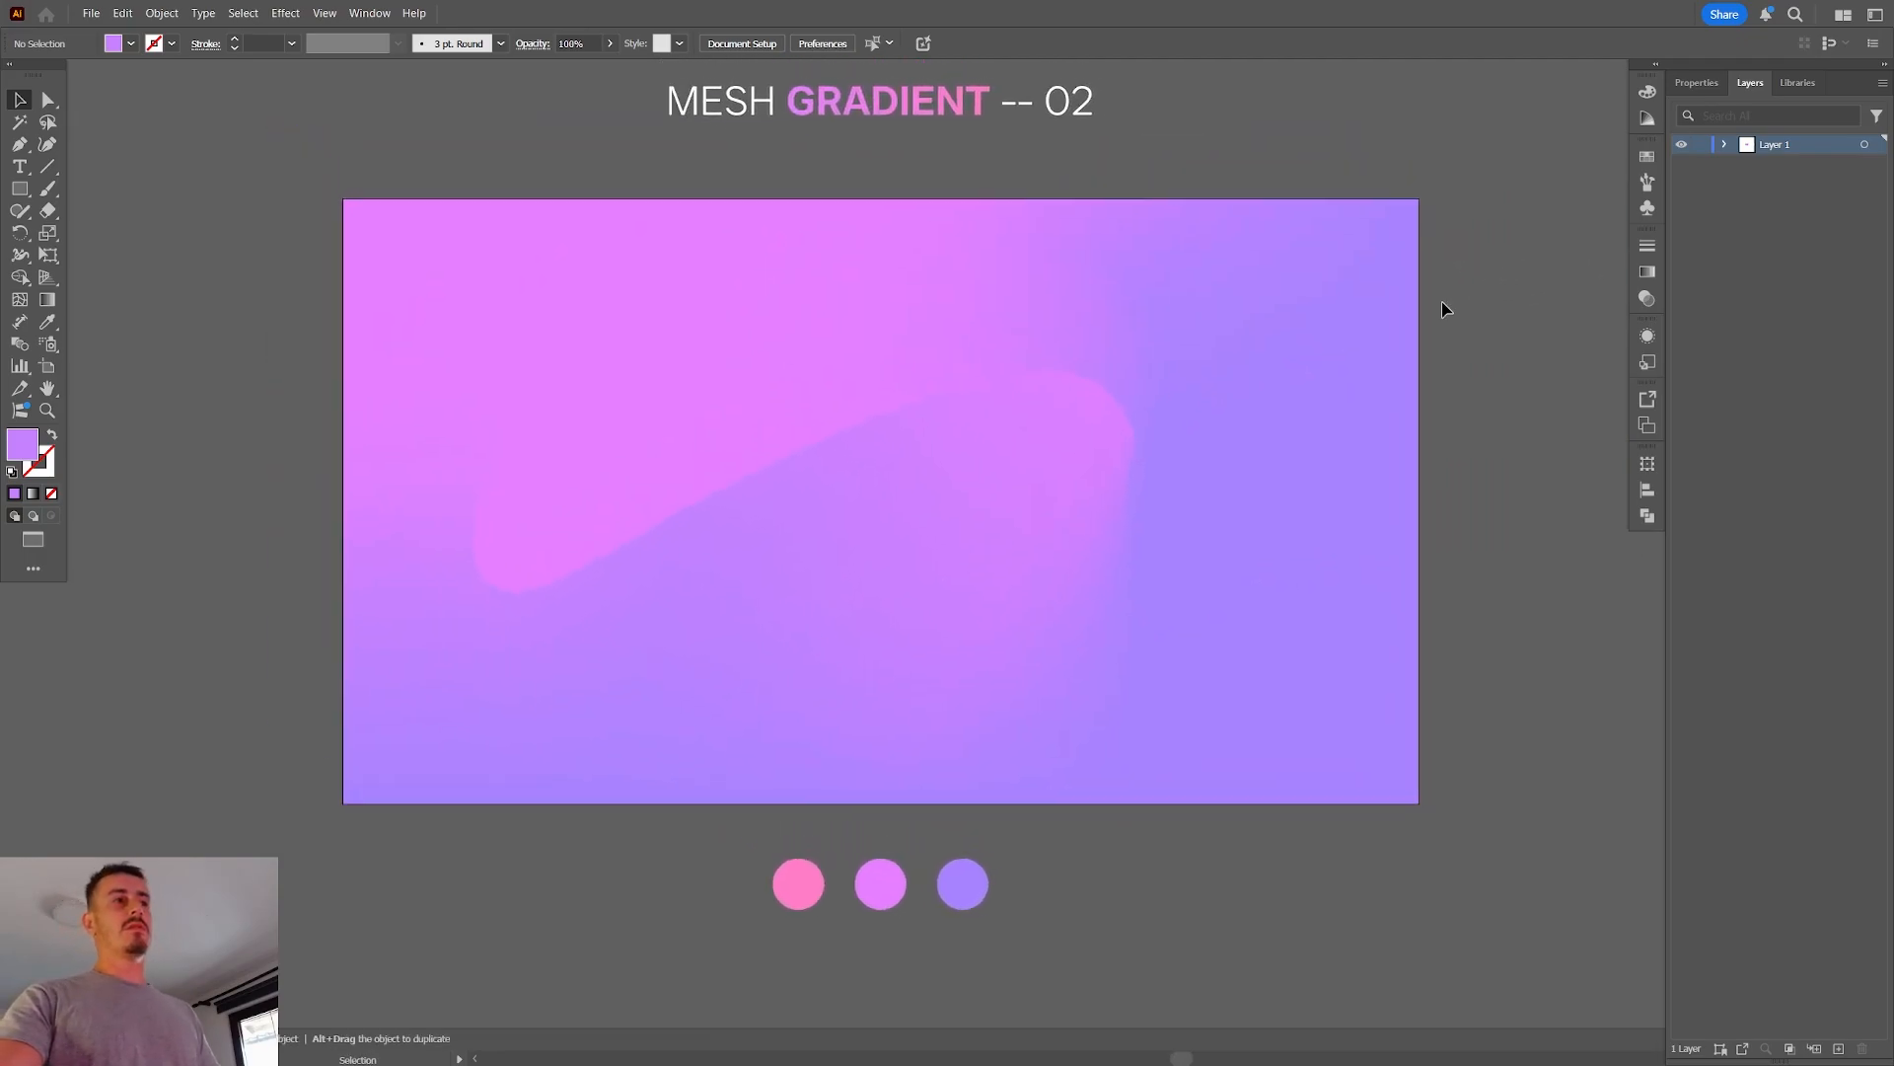
Reselect the mesh and tilt the upper handle of the lower row's mesh point on the rightmost interior vertical line slightly to the right
{"action": "left_click", "coordinate": [1027, 499]}
{"action": "scroll", "coordinate": [1150, 524], "scroll_direction": "up", "scroll_amount": 1}
{"action": "key", "text": "a"}
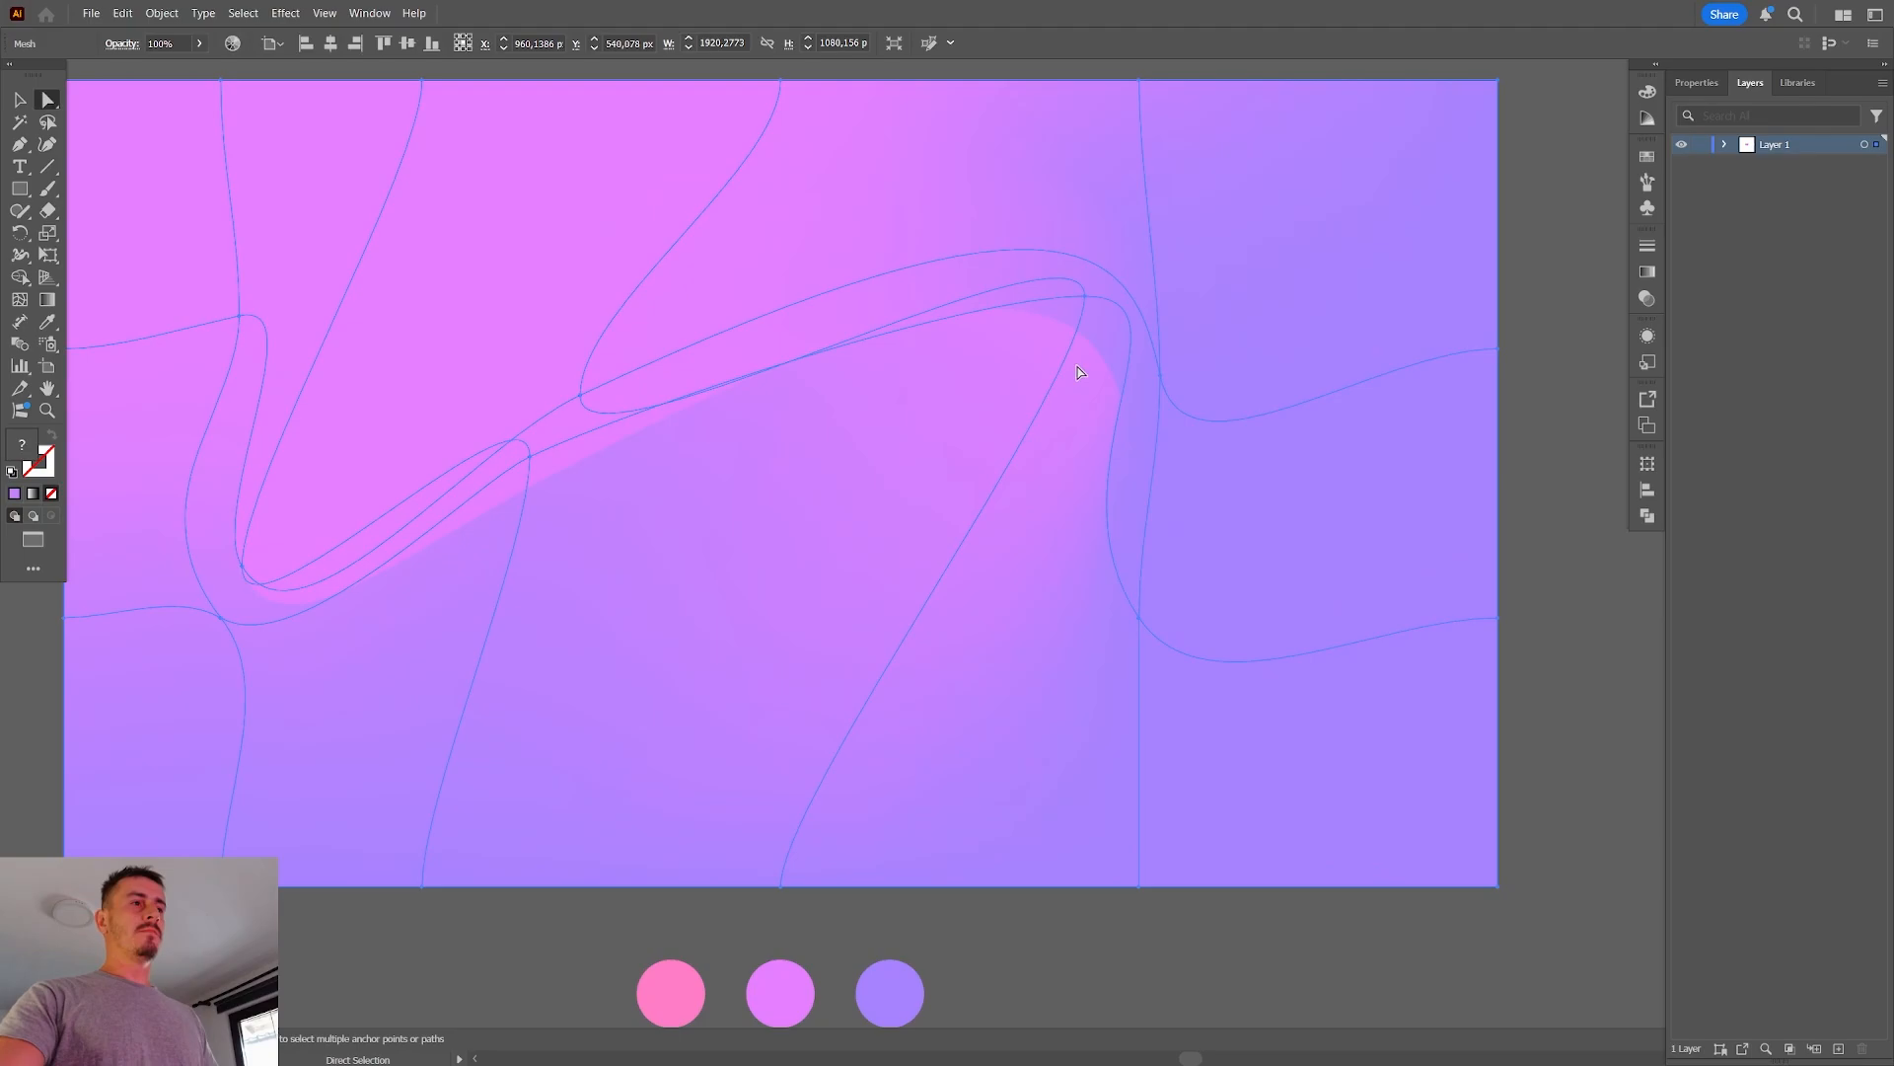
{"action": "left_click", "coordinate": [1162, 382]}
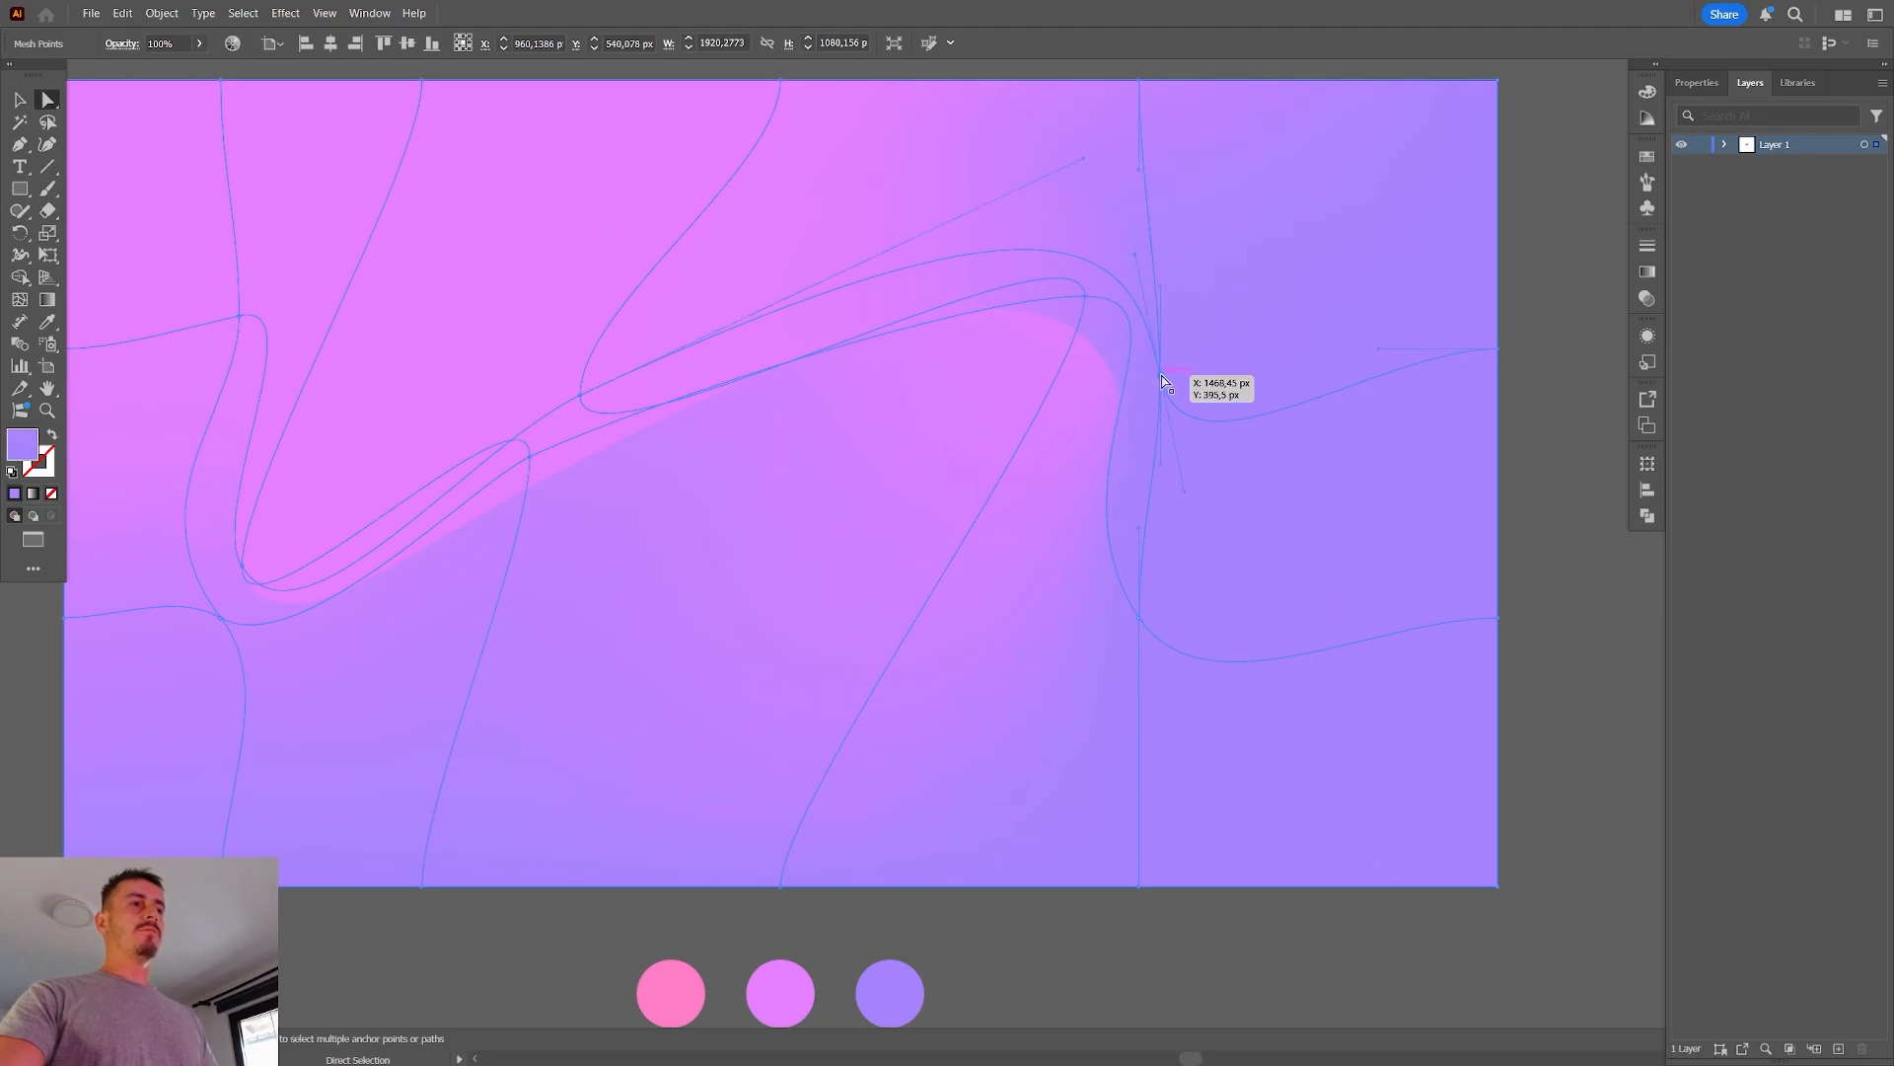
{"action": "left_click_drag", "start_coordinate": [1144, 533], "coordinate": [1164, 525]}
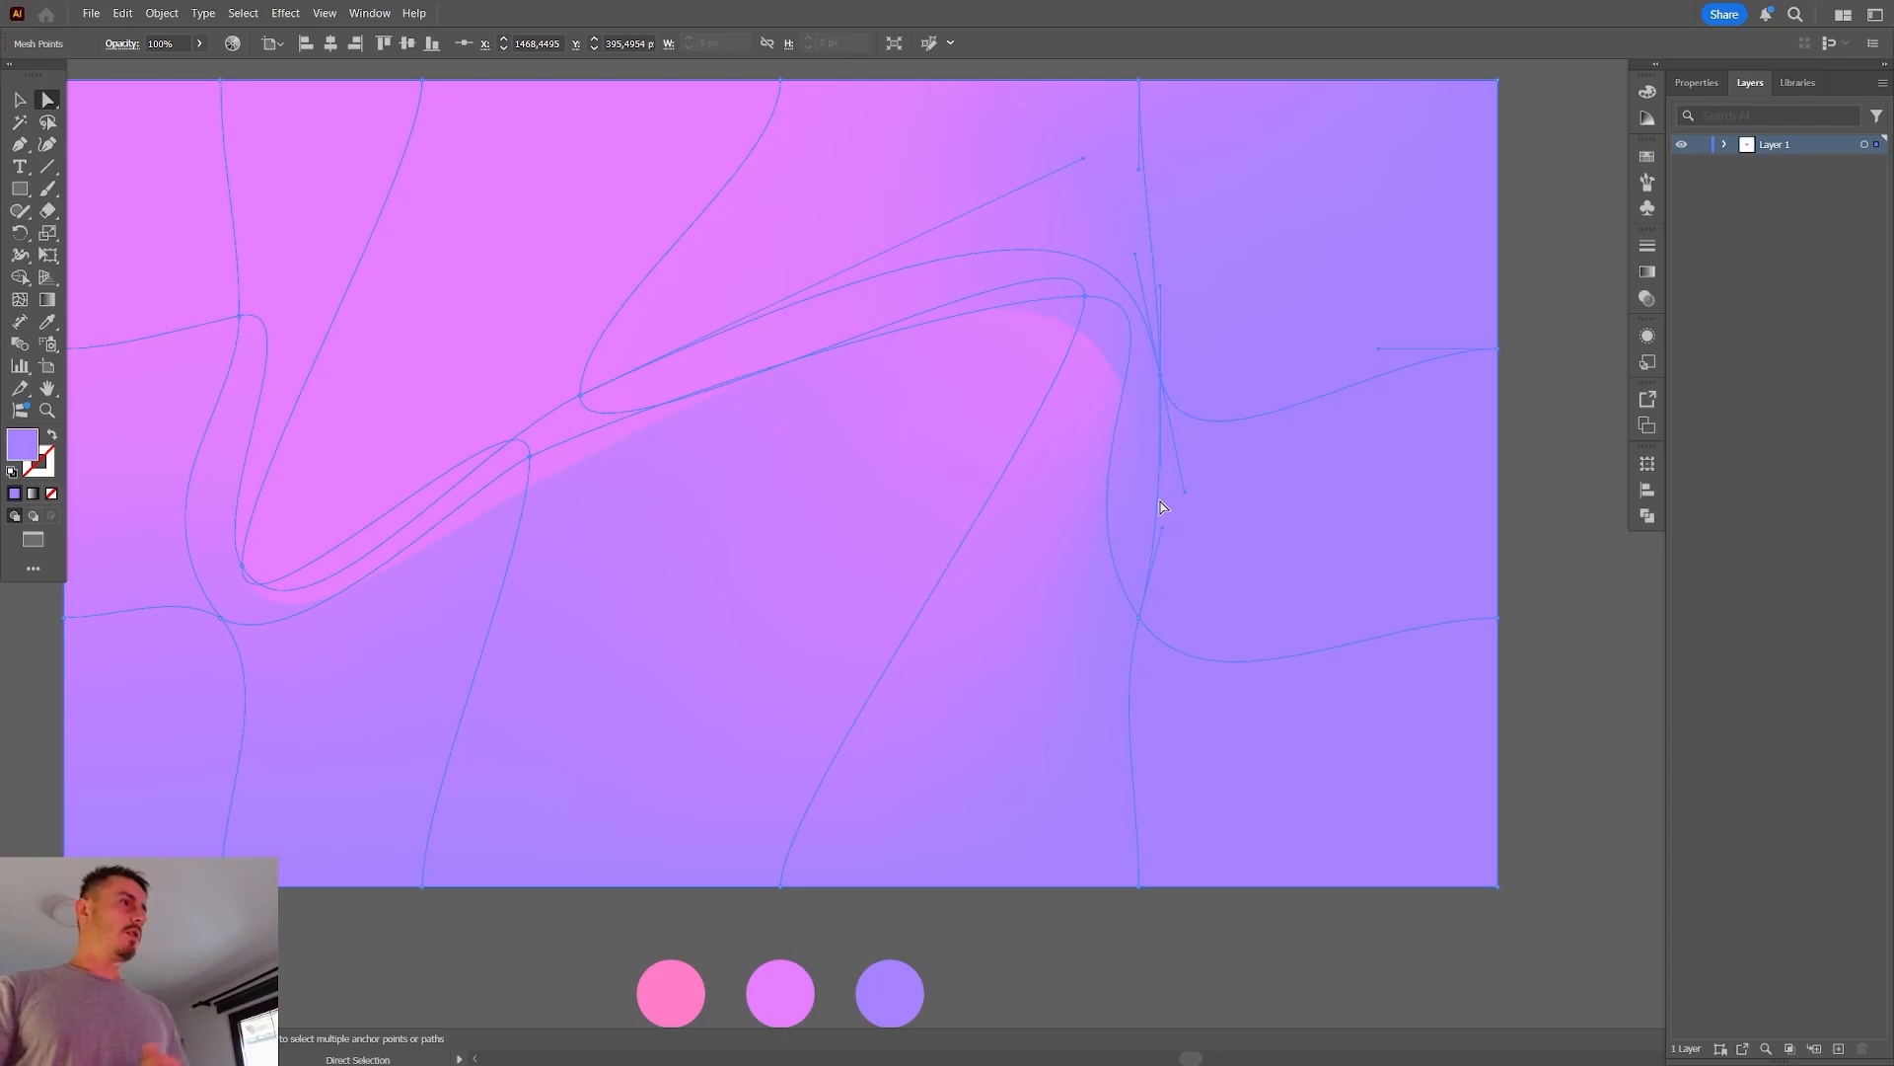